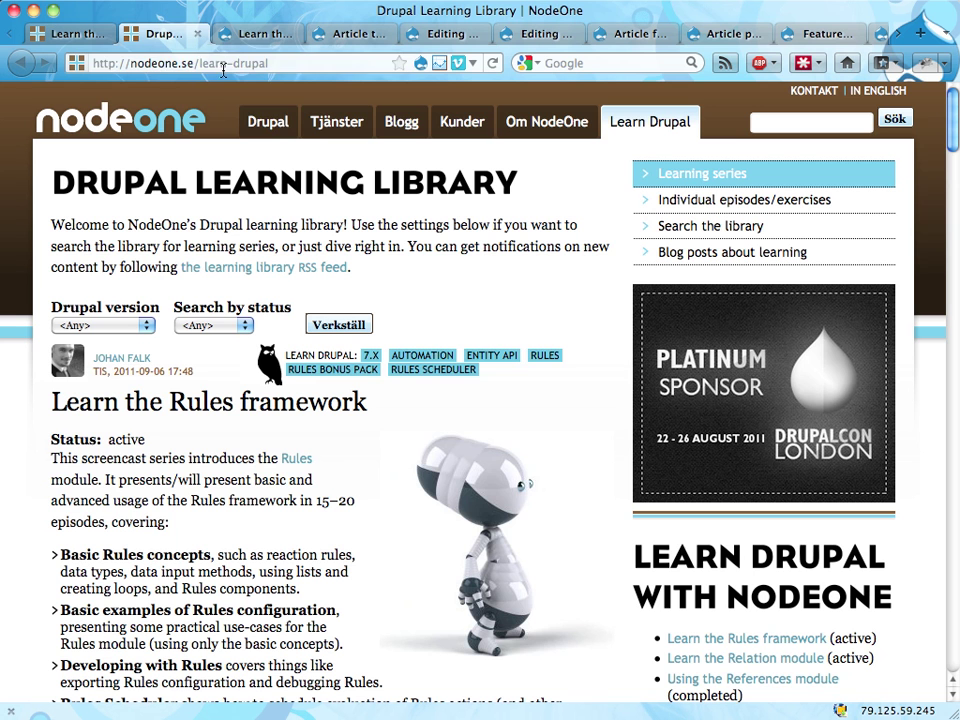
Look over the Drupal Learning Library page on nodeone.se, including the Learn the Rules framework series.
click(221, 66)
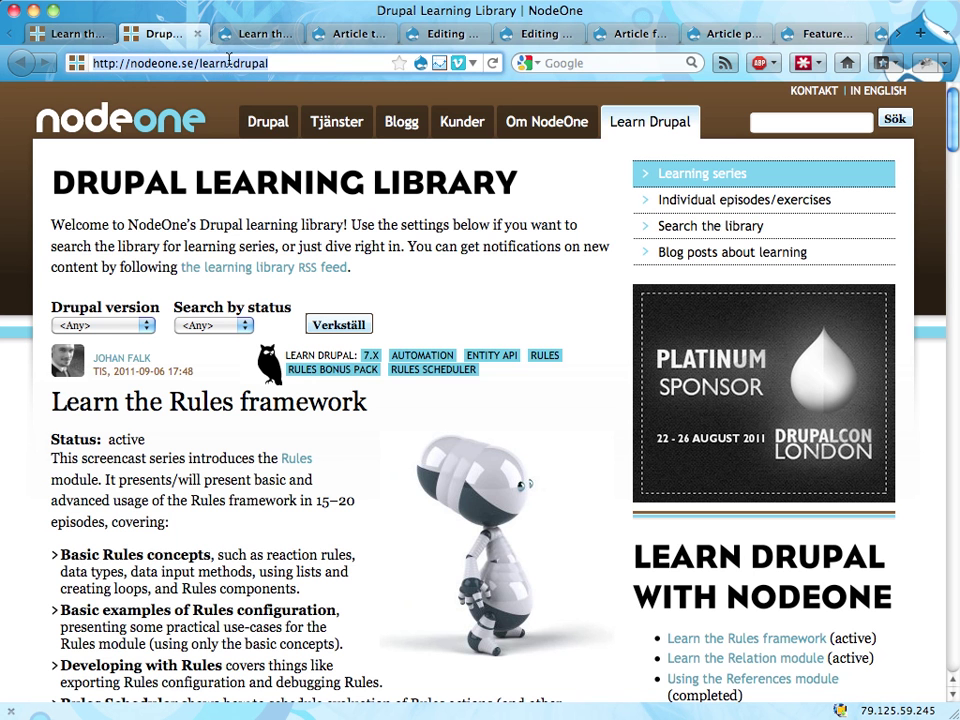
click(229, 66)
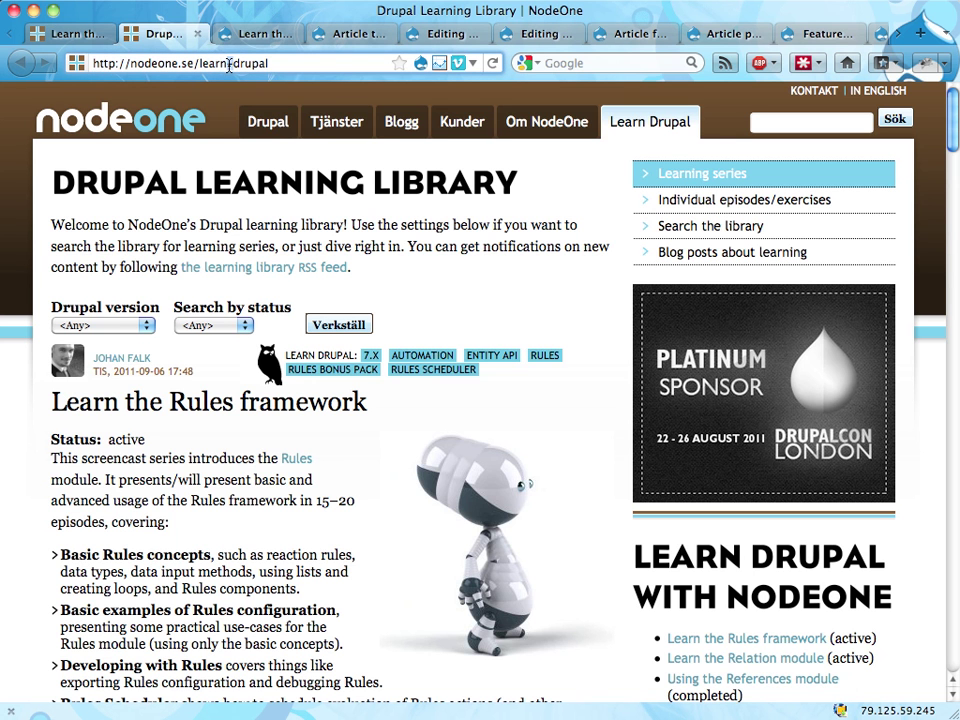
click(316, 232)
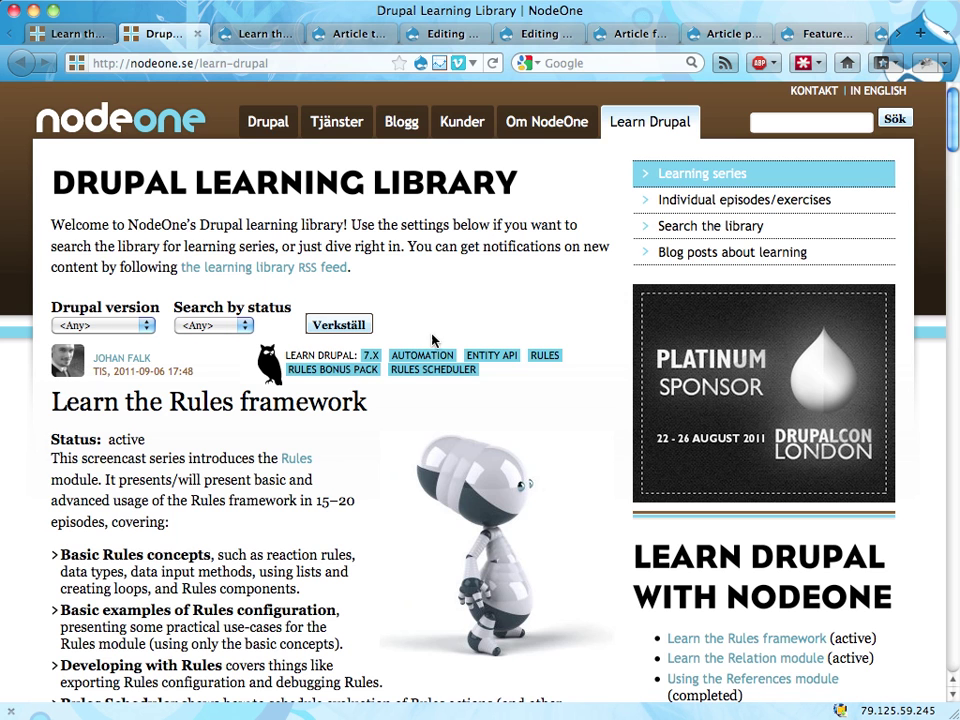
scroll(435, 338, down, 12)
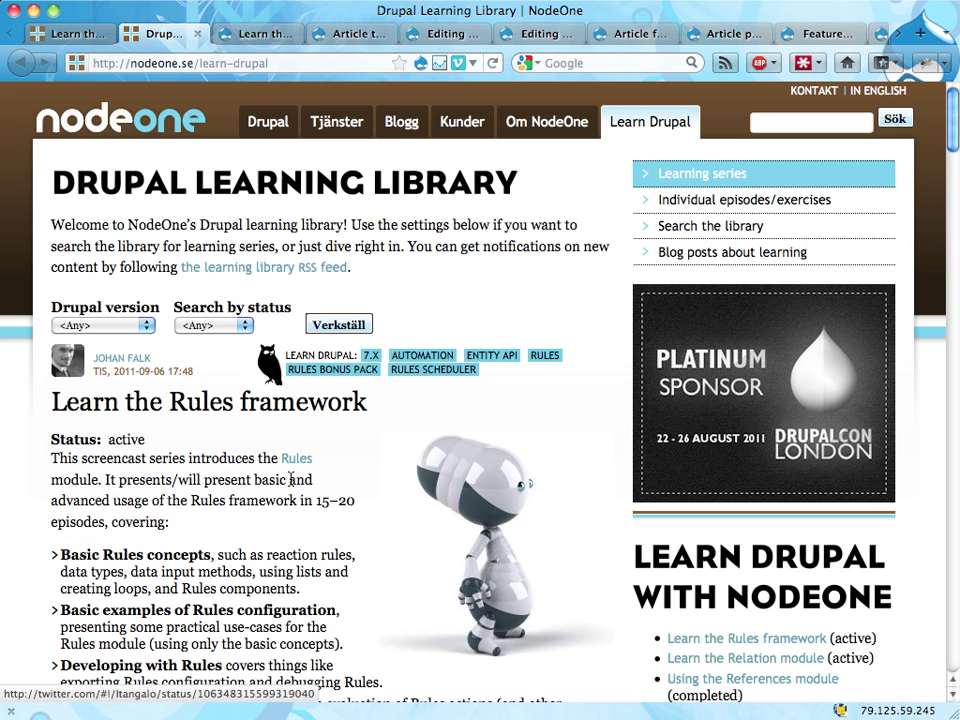
scroll(293, 482, up, 12)
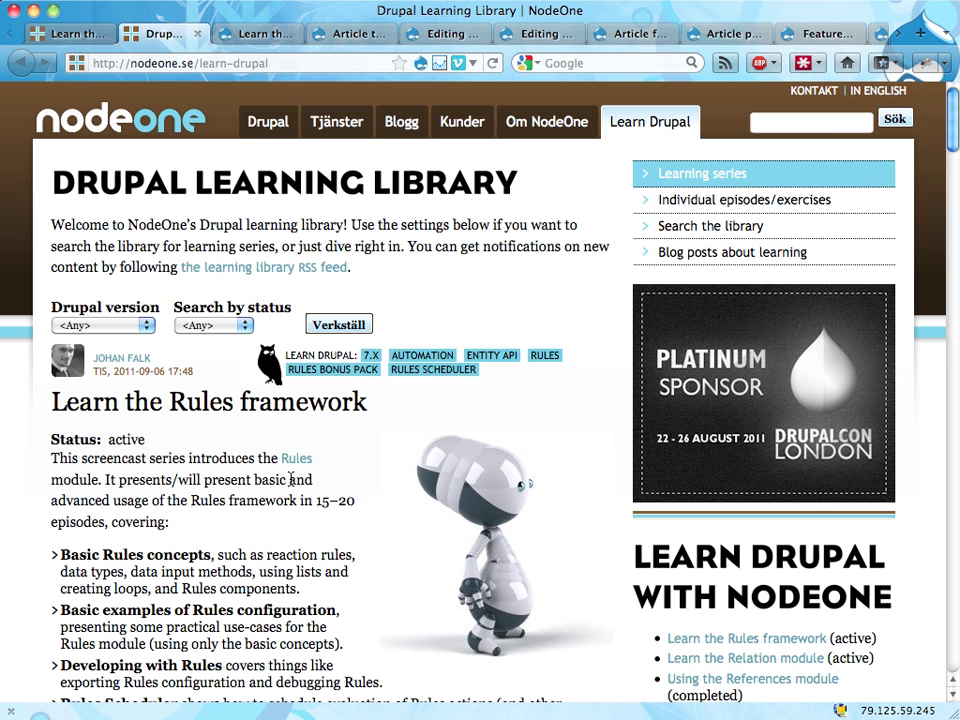
Inspect the event, conditions and actions of the reaction rule "Actions on article creation" on the local Drupal site.
click(268, 38)
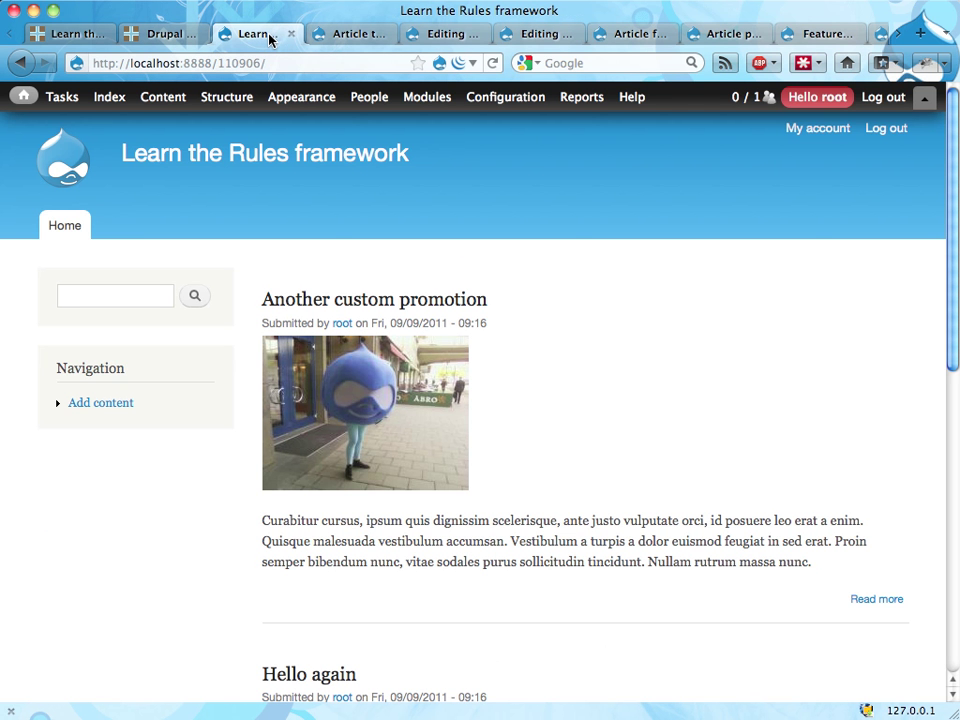
click(443, 36)
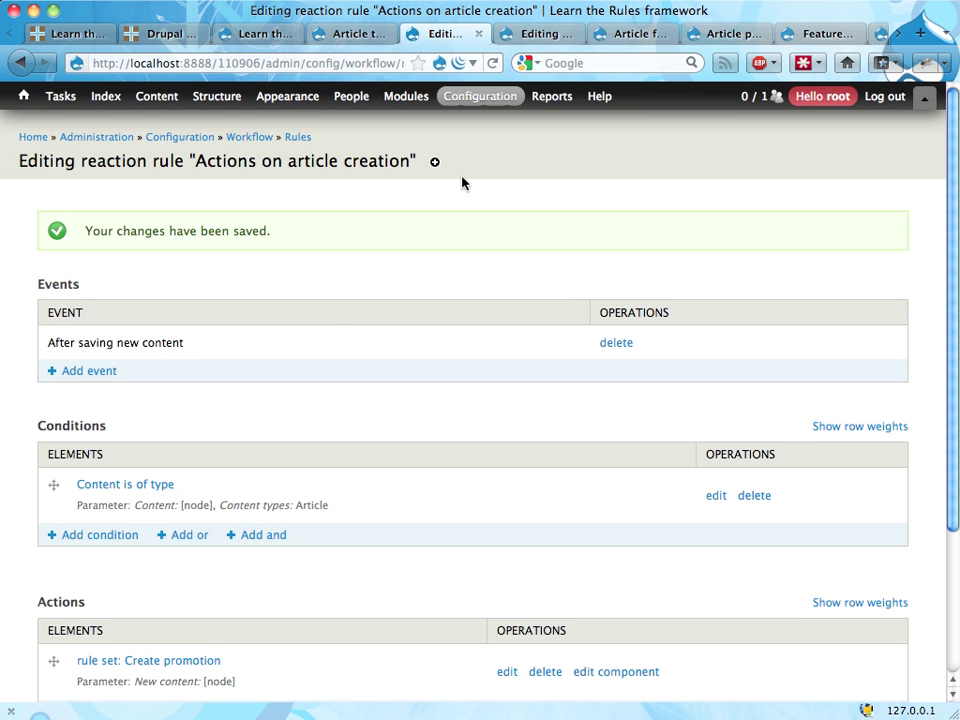
scroll(294, 334, down, 3)
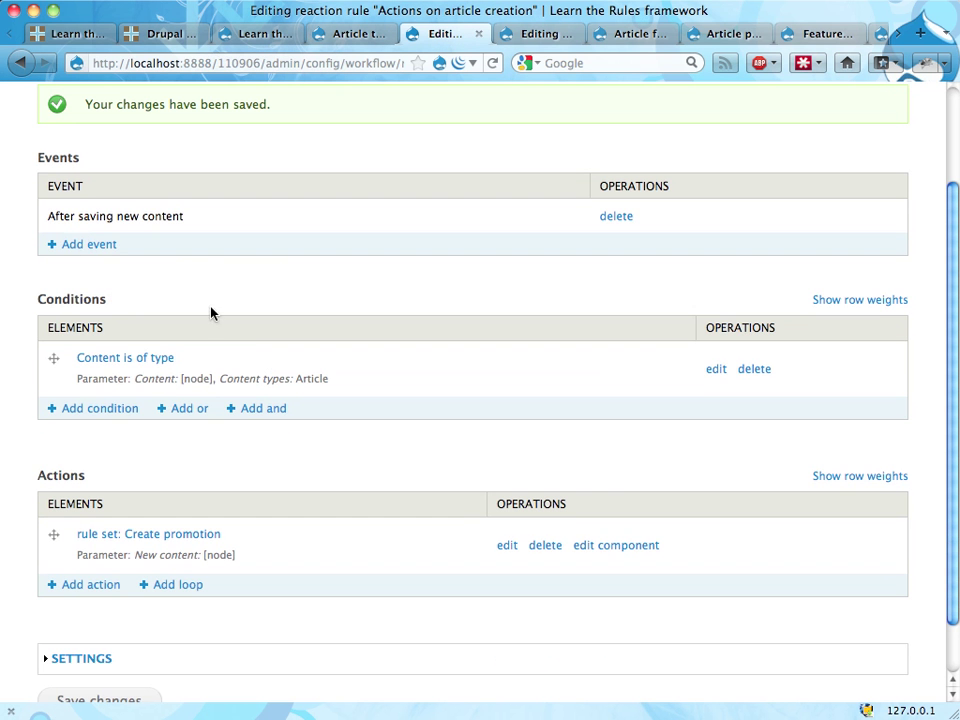
drag(48, 218, 215, 216)
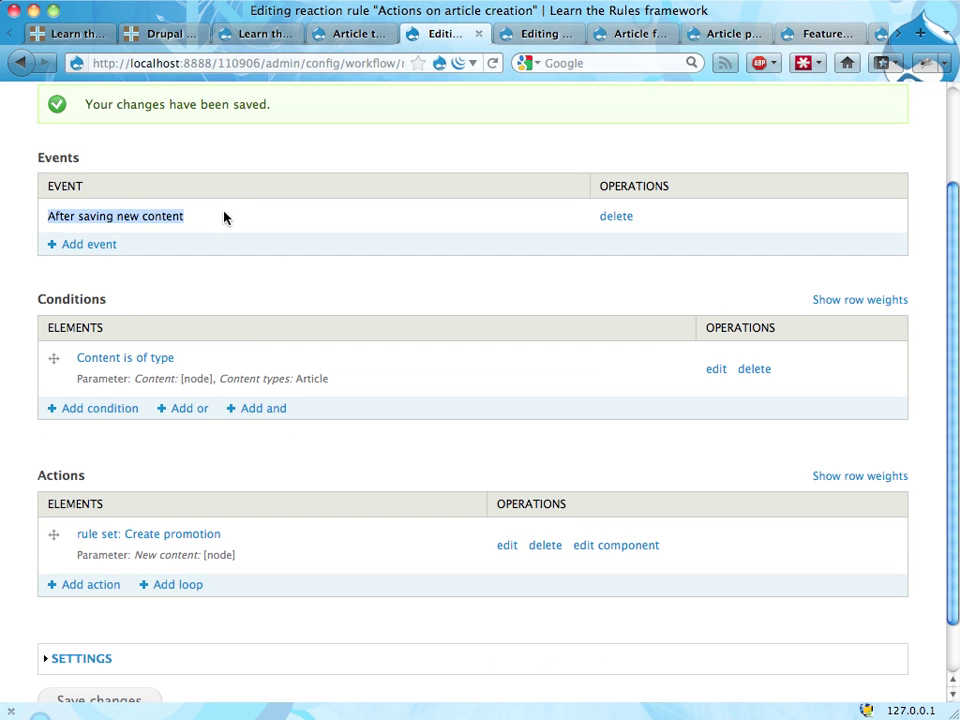
scroll(223, 211, up, 3)
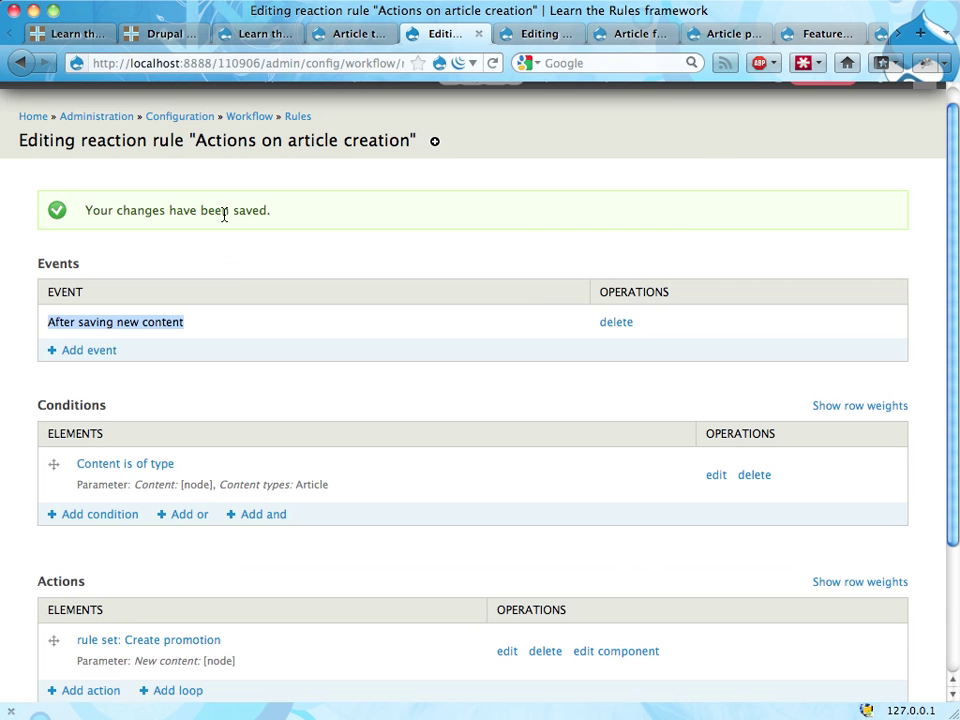
View the rules inside the "Create promotion" rule set and go up to the list of Rules components.
click(540, 33)
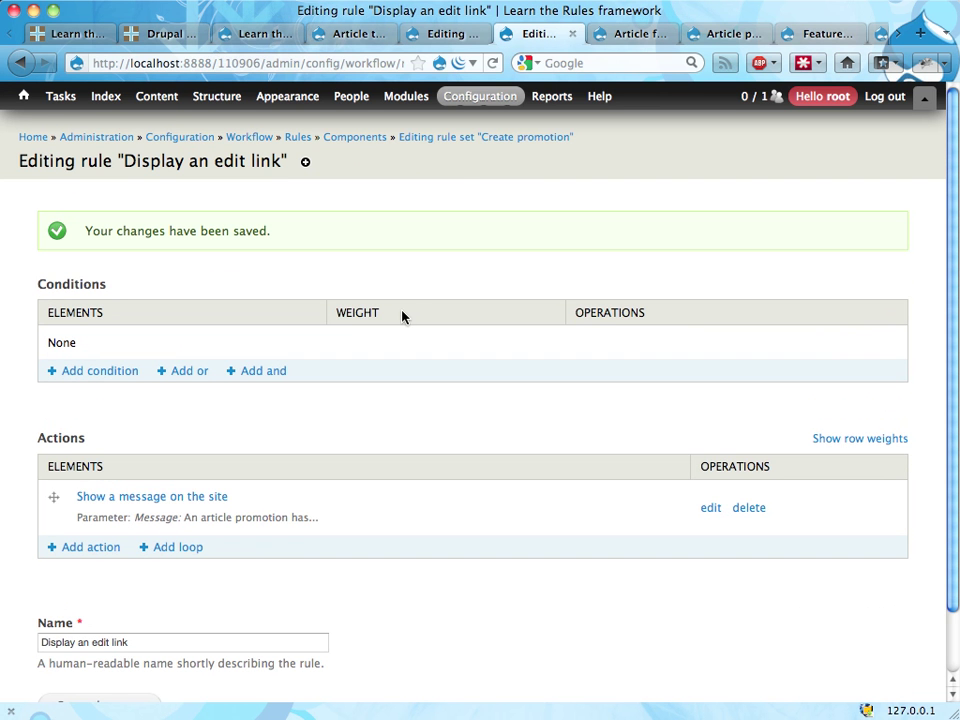
click(467, 139)
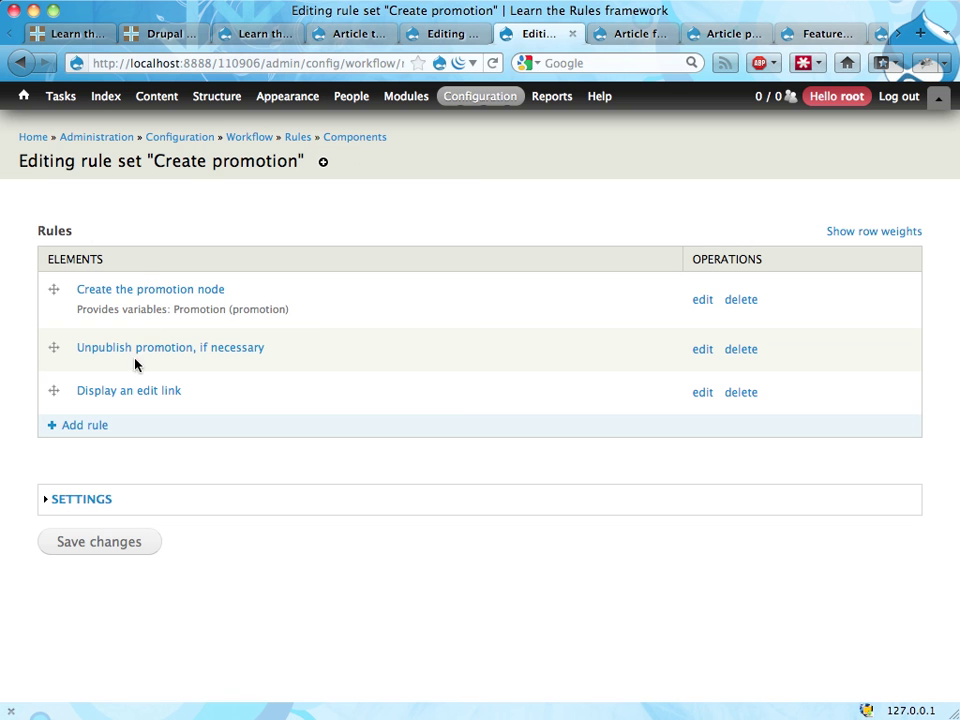
click(342, 139)
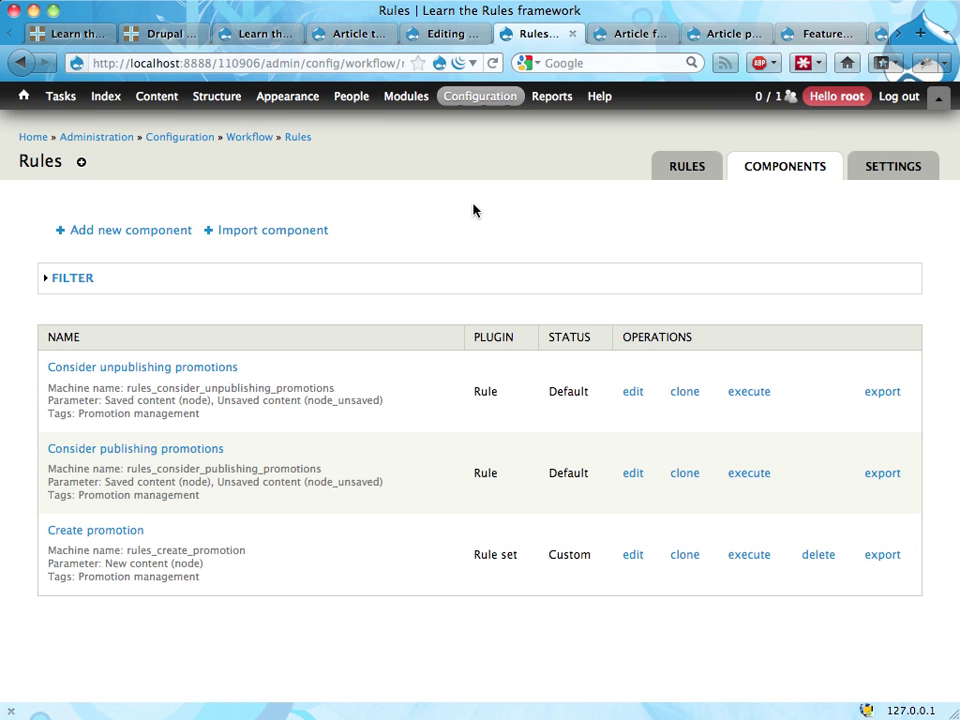
Open the project pages of the Features and Strongarm modules on drupal.org and bring up the Features one.
key(super+t)
text(p features)
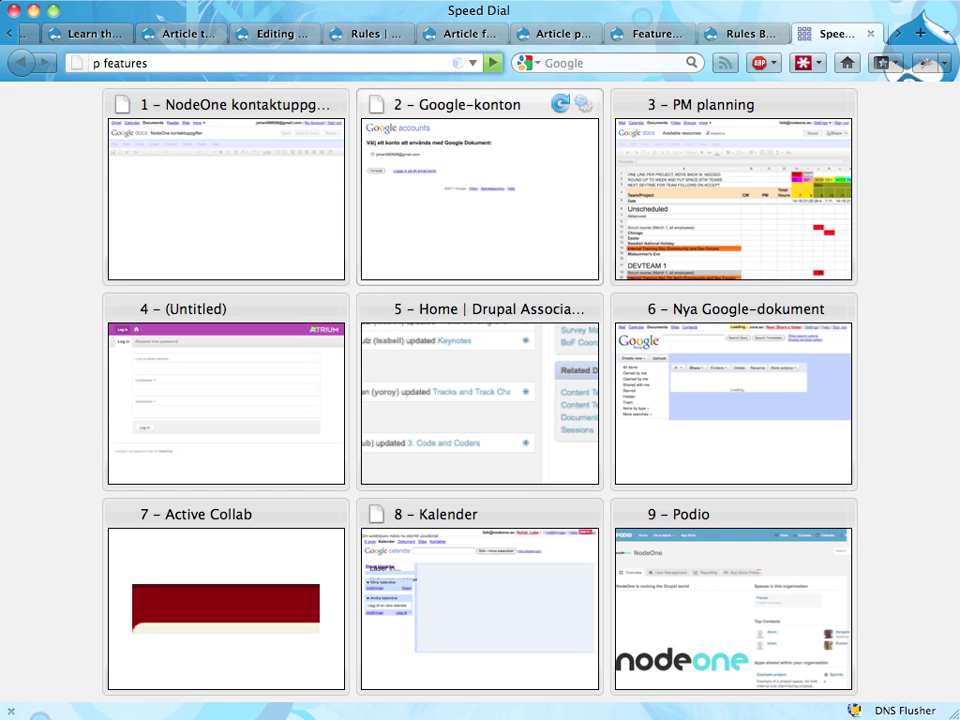
key(Return)
key(super+t)
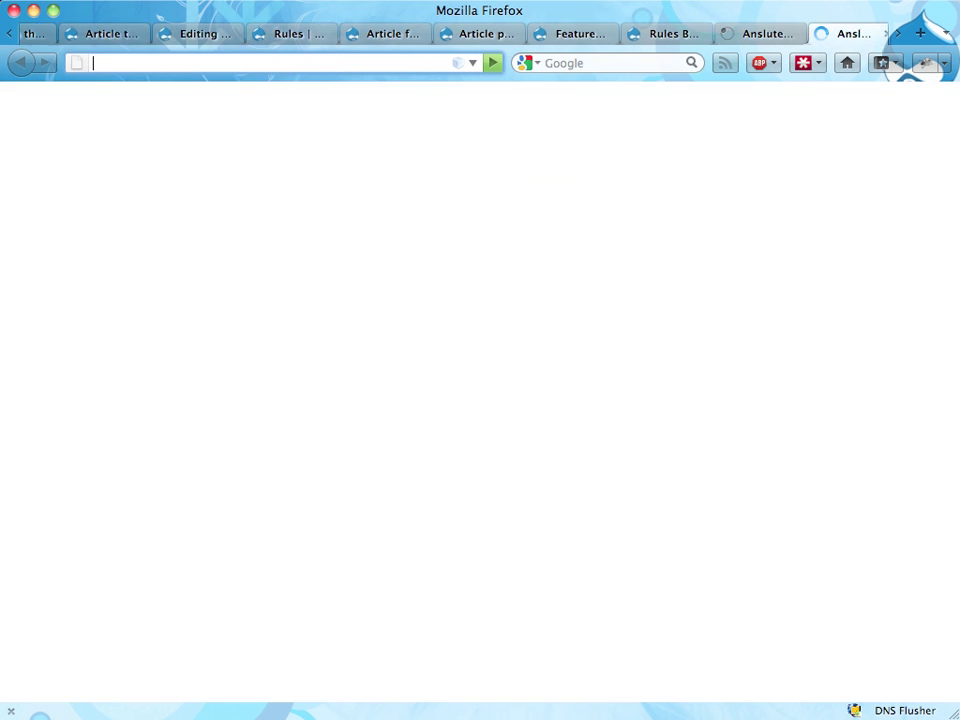
text(p strongarm)
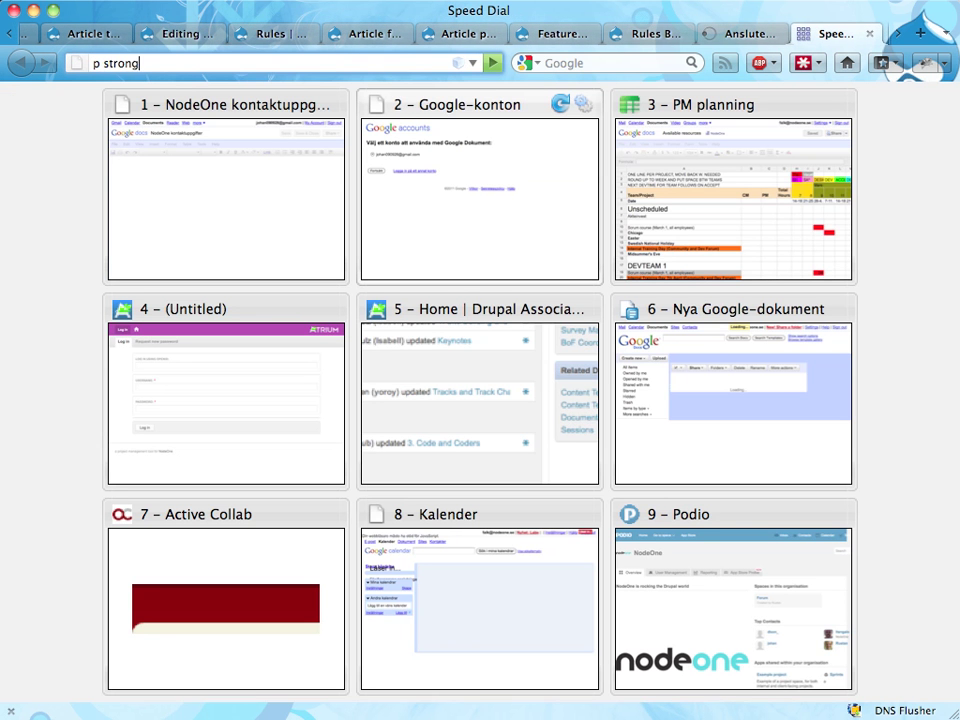
key(Return)
key(ctrl+shift+Tab)
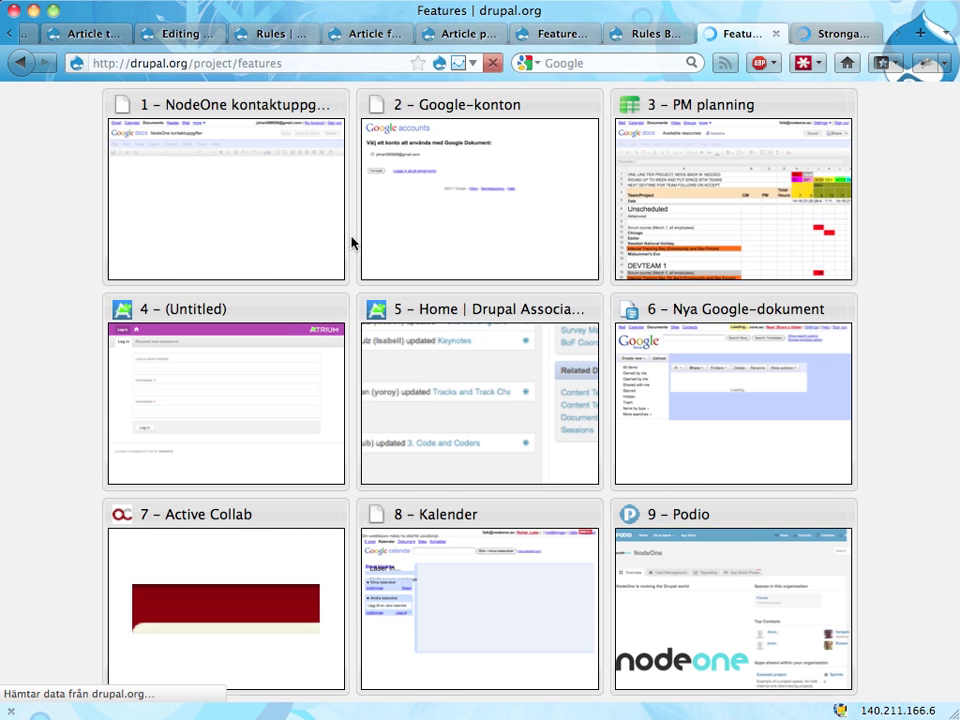
Read the Features project description, check the Strongarm page, and leave both project pages.
scroll(275, 450, down, 3)
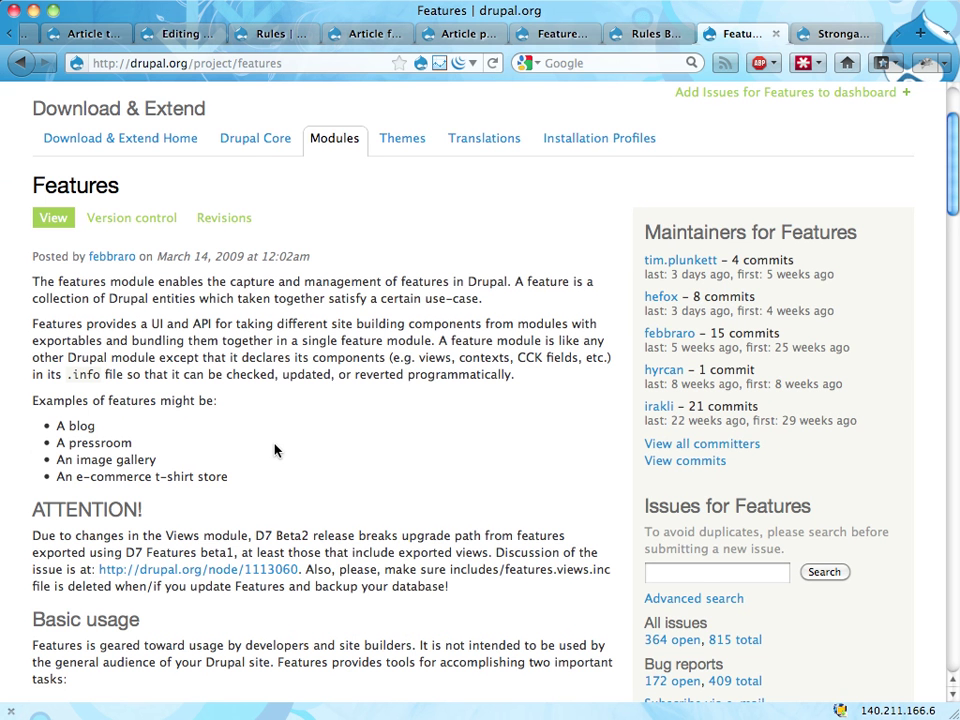
scroll(275, 450, up, 3)
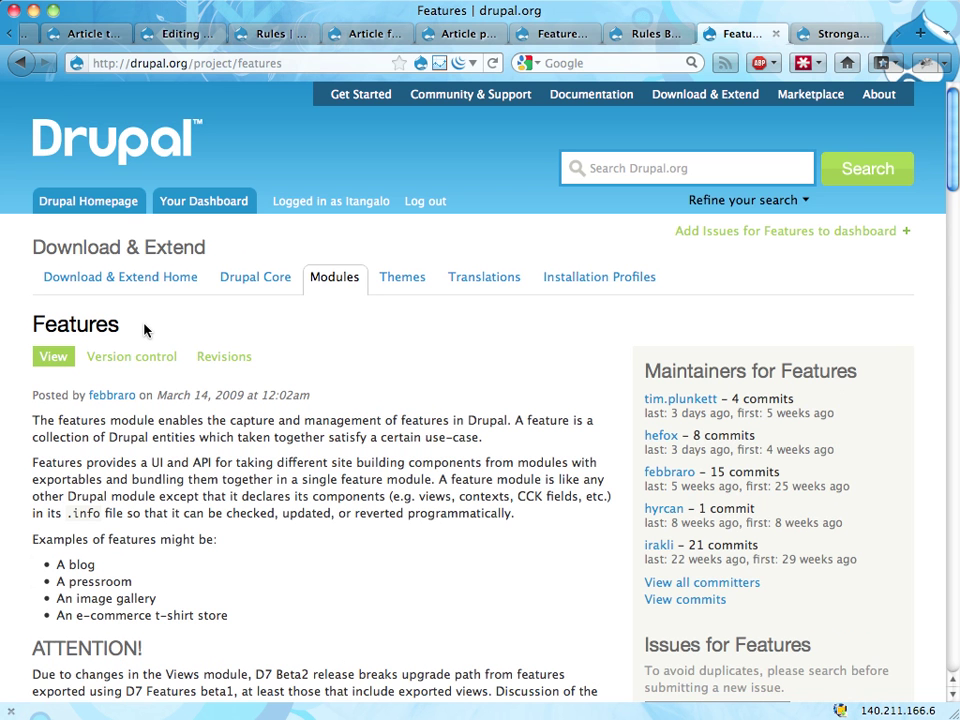
key(ctrl+Tab)
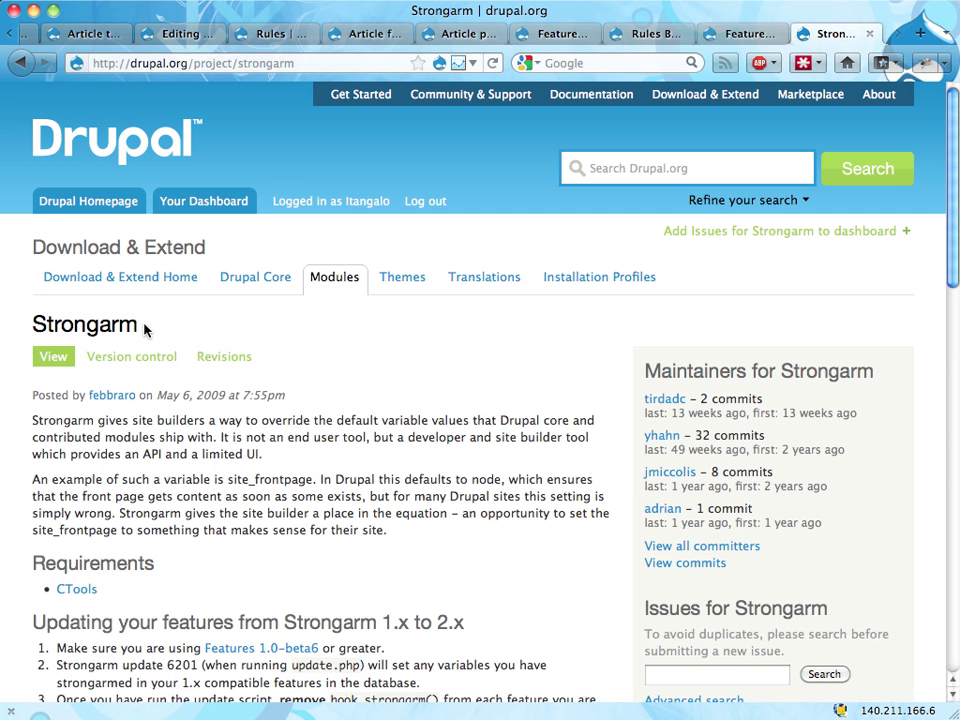
key(ctrl+shift+Tab)
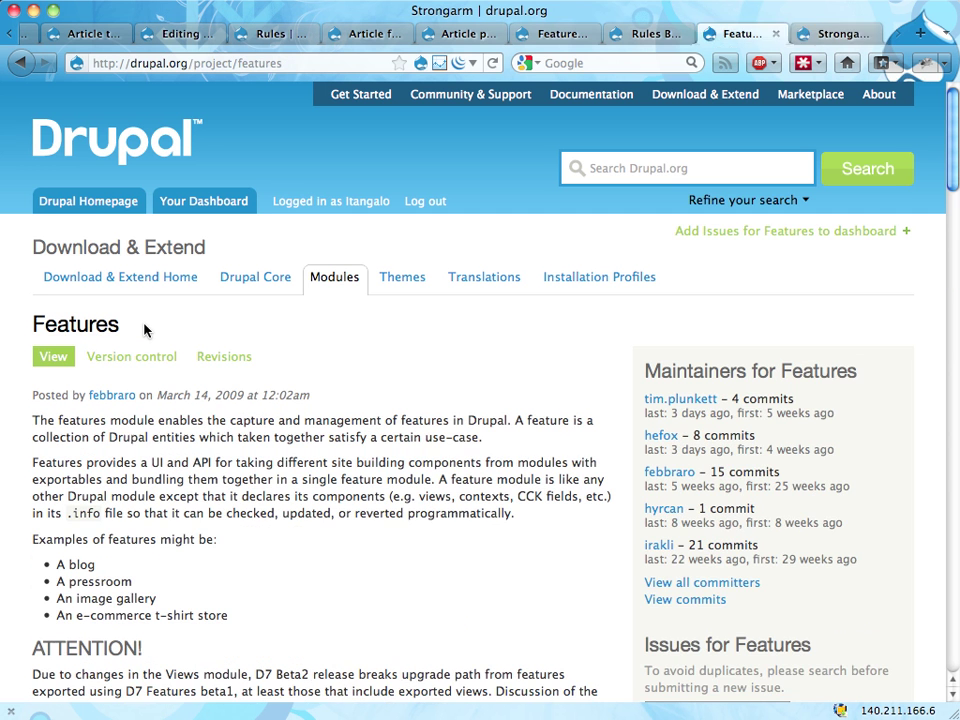
key(ctrl+shift+Tab)
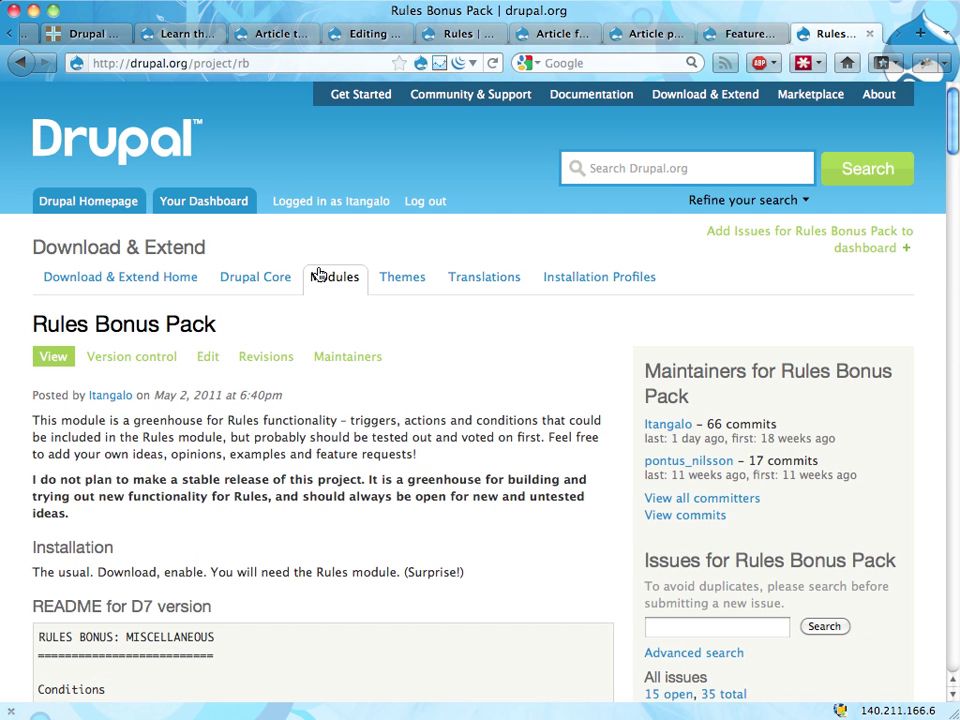
Leave the Article promotion content type's fields page and view the list of Rules components.
click(627, 35)
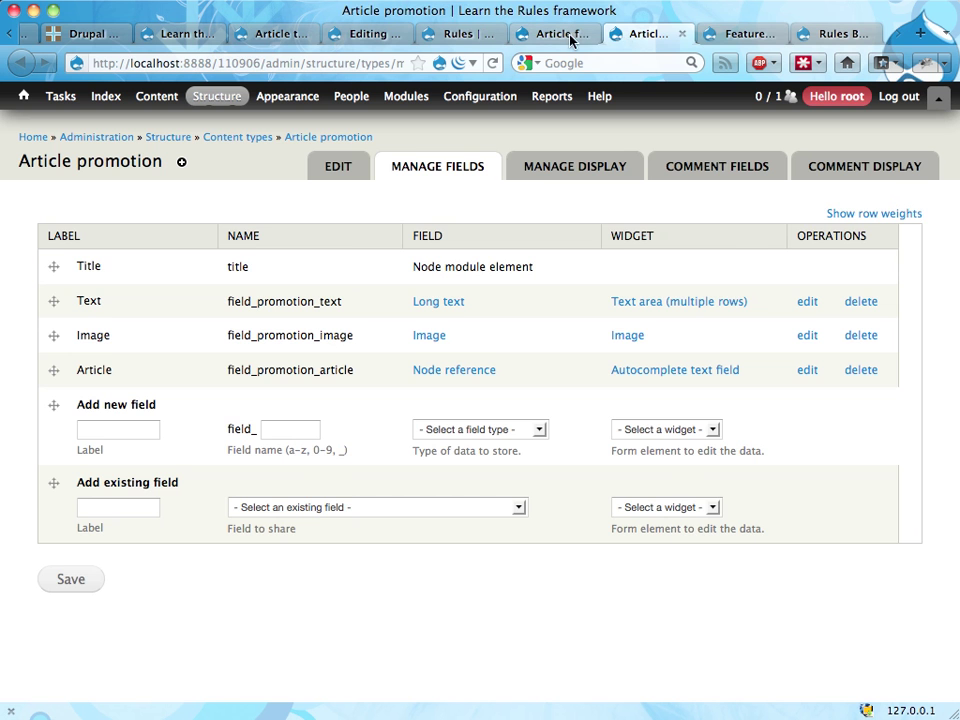
key(ctrl+Tab)
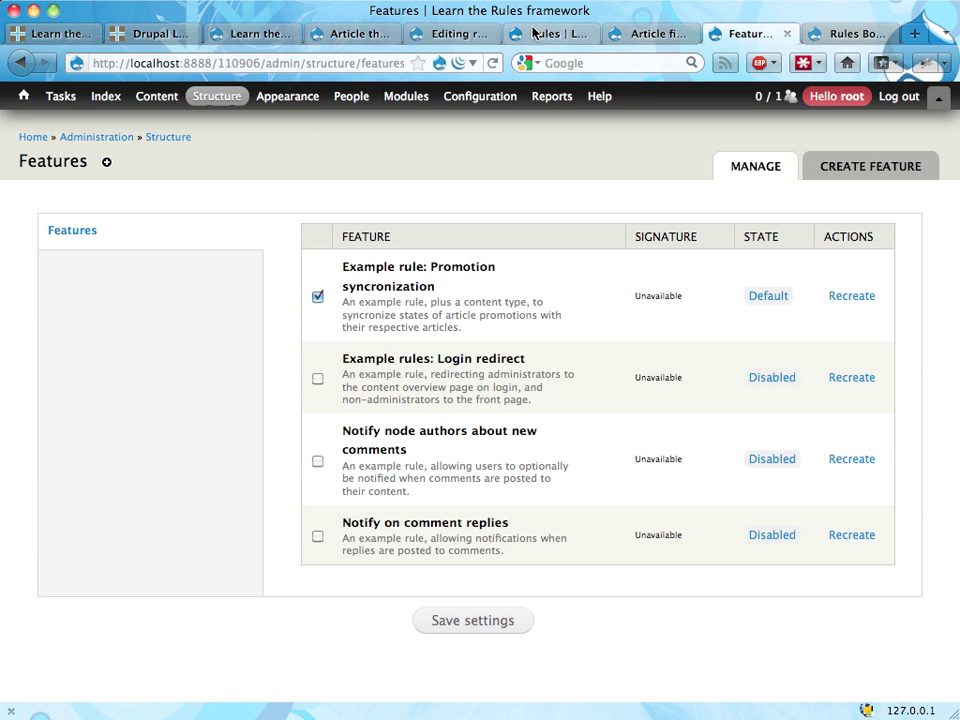
click(548, 34)
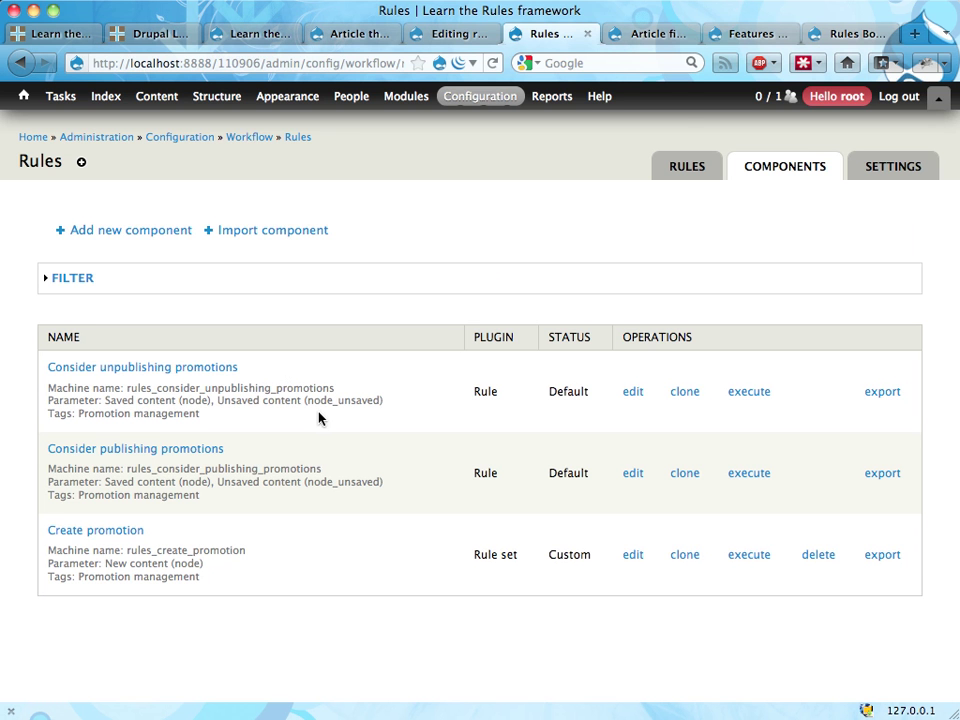
Return to the Features management page and check where Features sits in the site's Structure section.
click(737, 36)
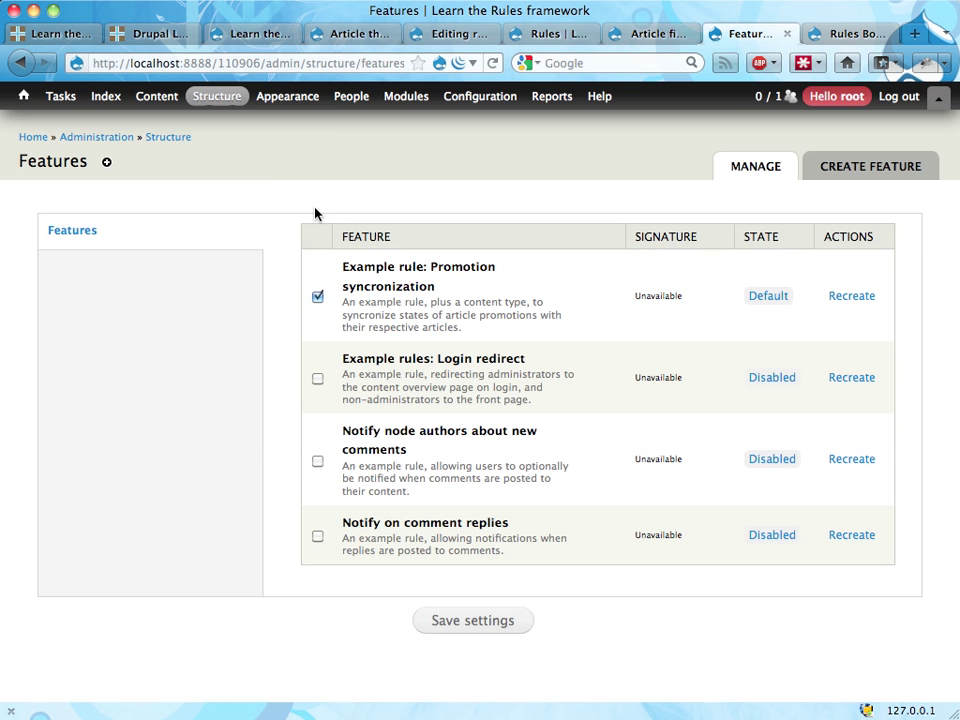
mouse_move(217, 96)
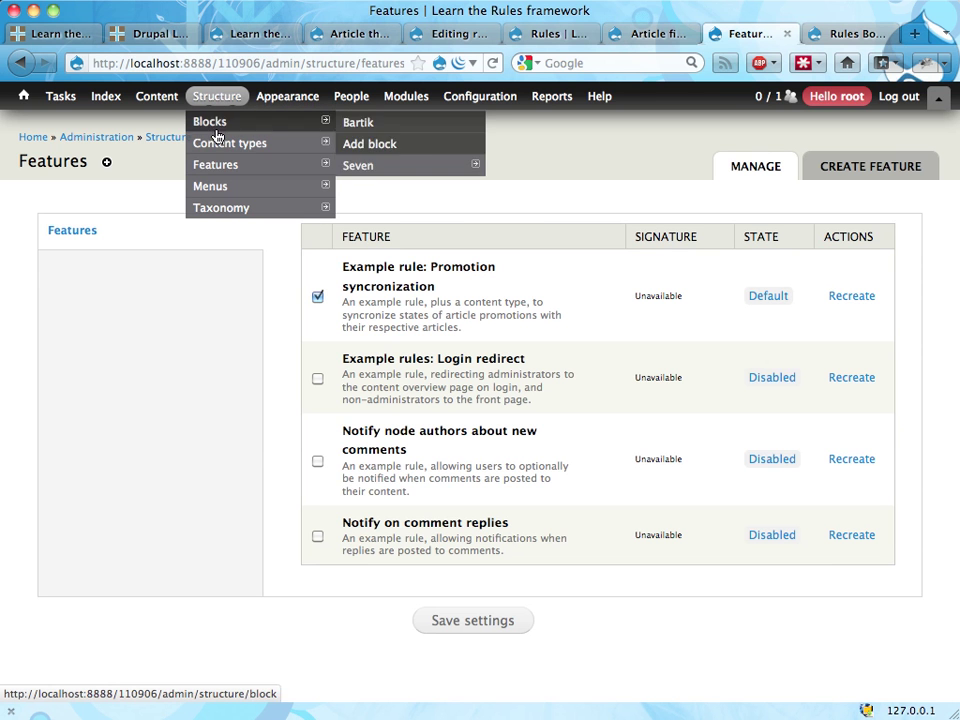
mouse_move(214, 168)
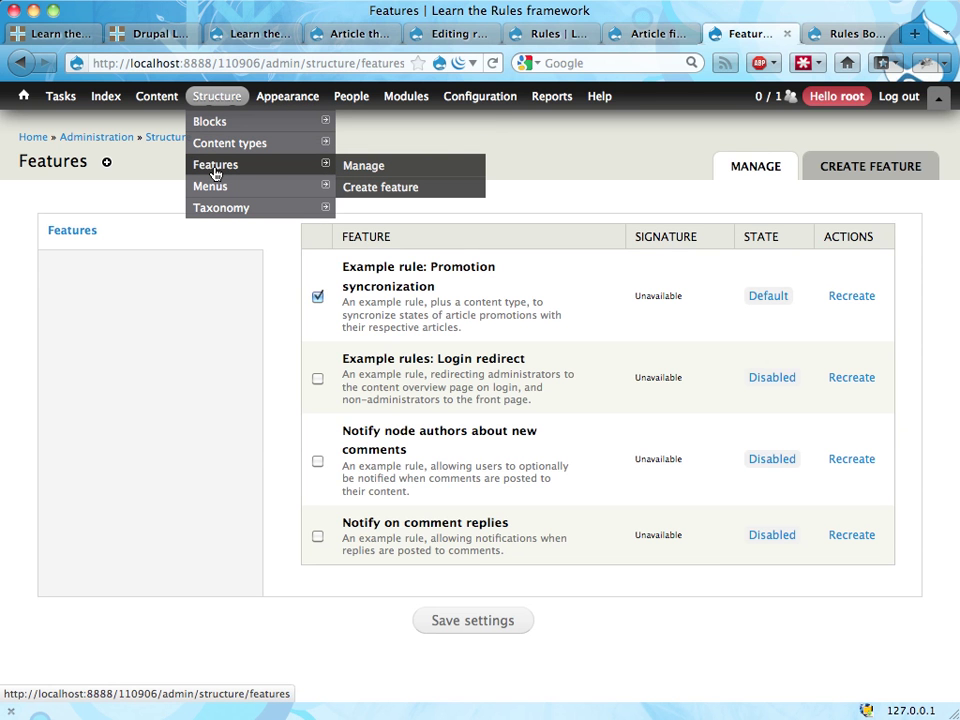
click(316, 173)
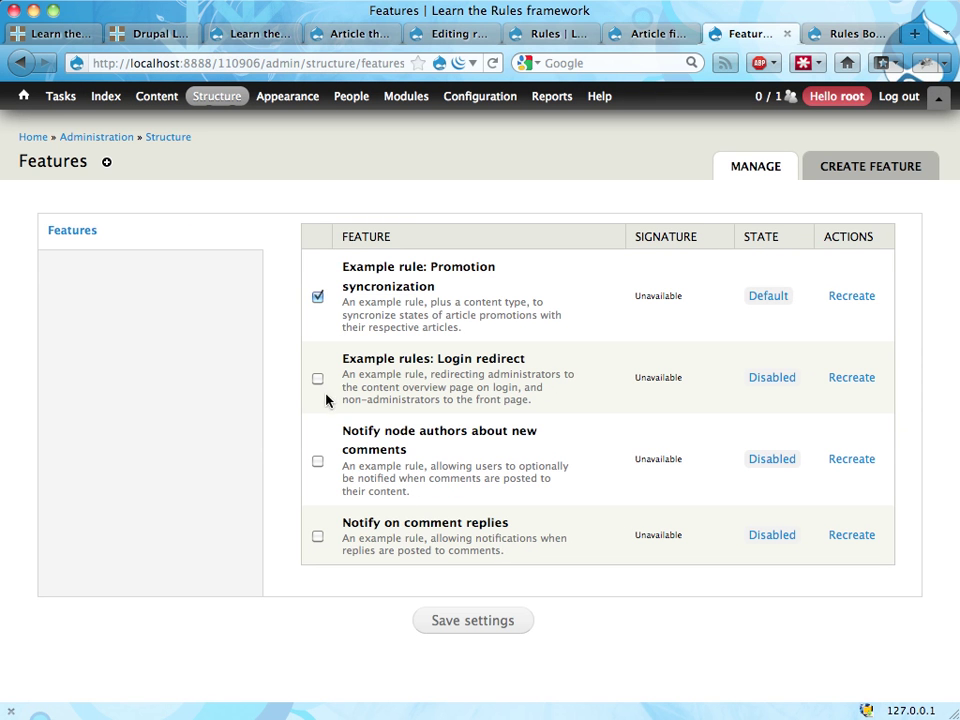
Switch to Finder to view the subfolders of the rb module's example features folder, and return to the browser.
key(super+Tab)
key(super+Tab)
key(super+Tab)
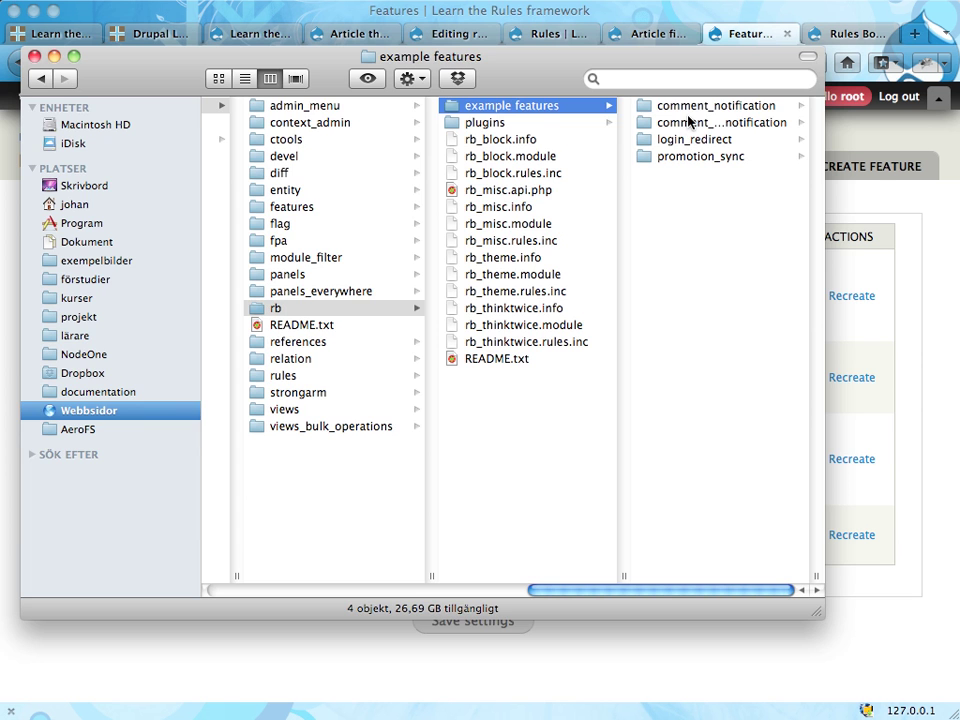
key(super+Tab)
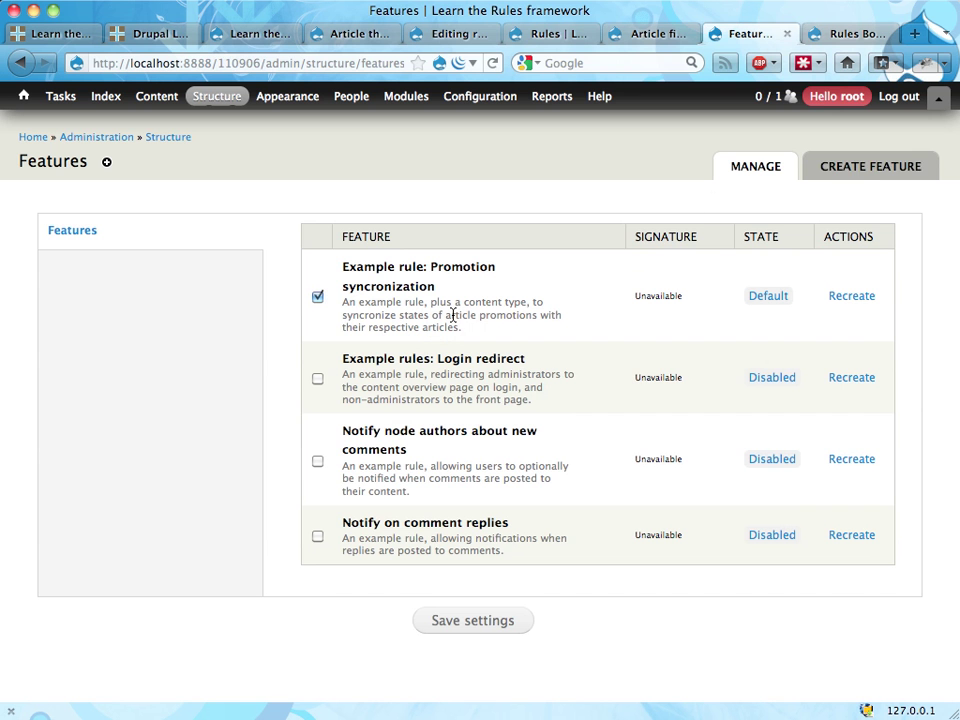
Start creating a new feature and name it "Example rules: Create promotion".
click(874, 169)
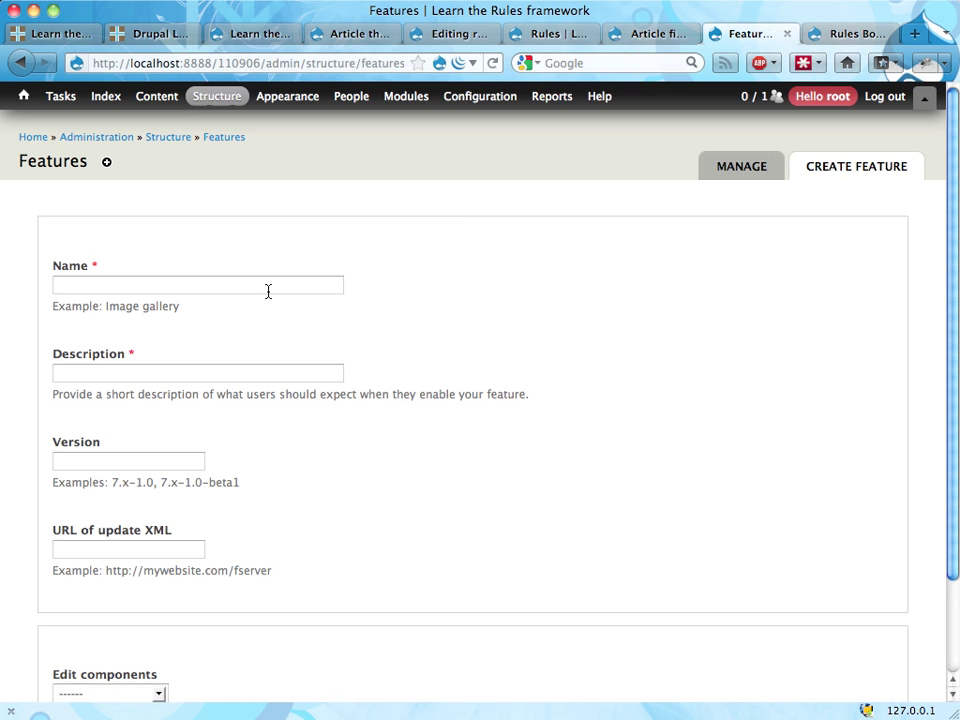
click(268, 289)
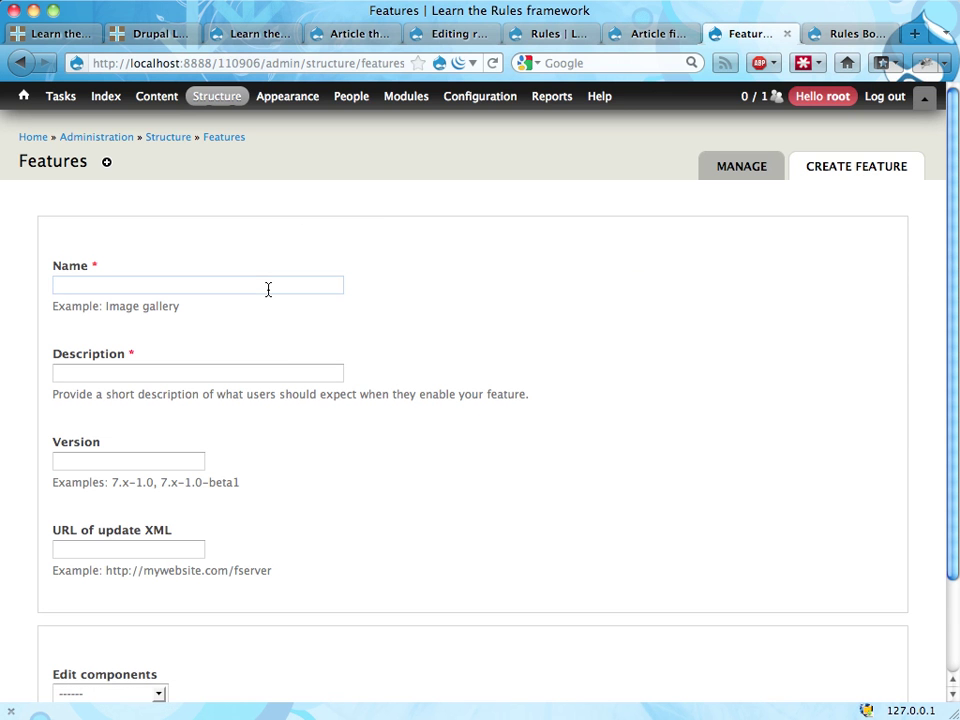
text(Examp)
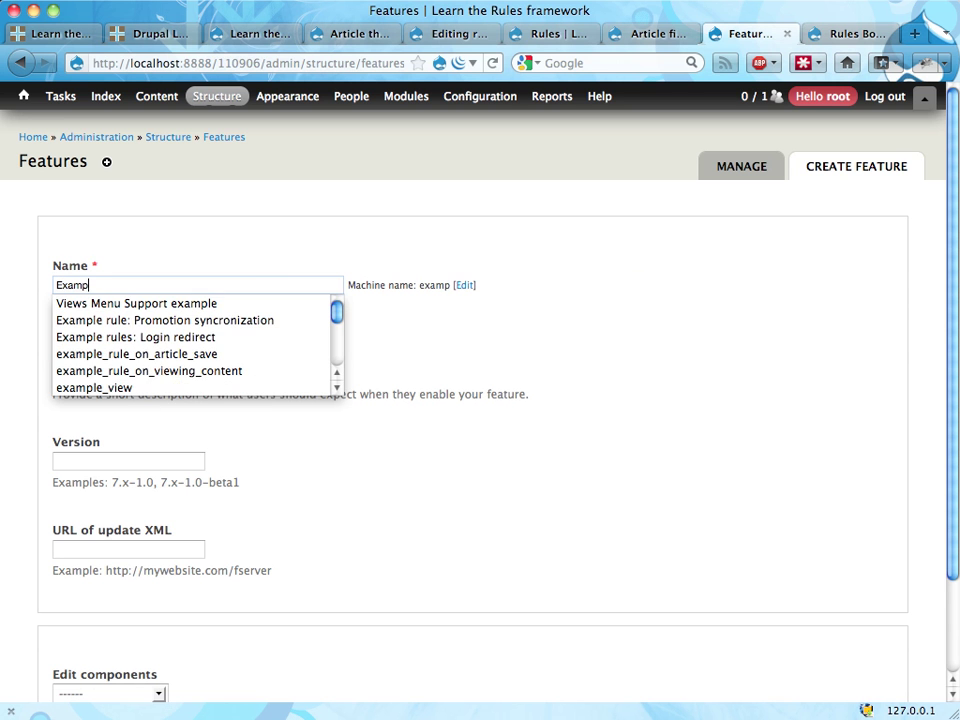
text(le feature)
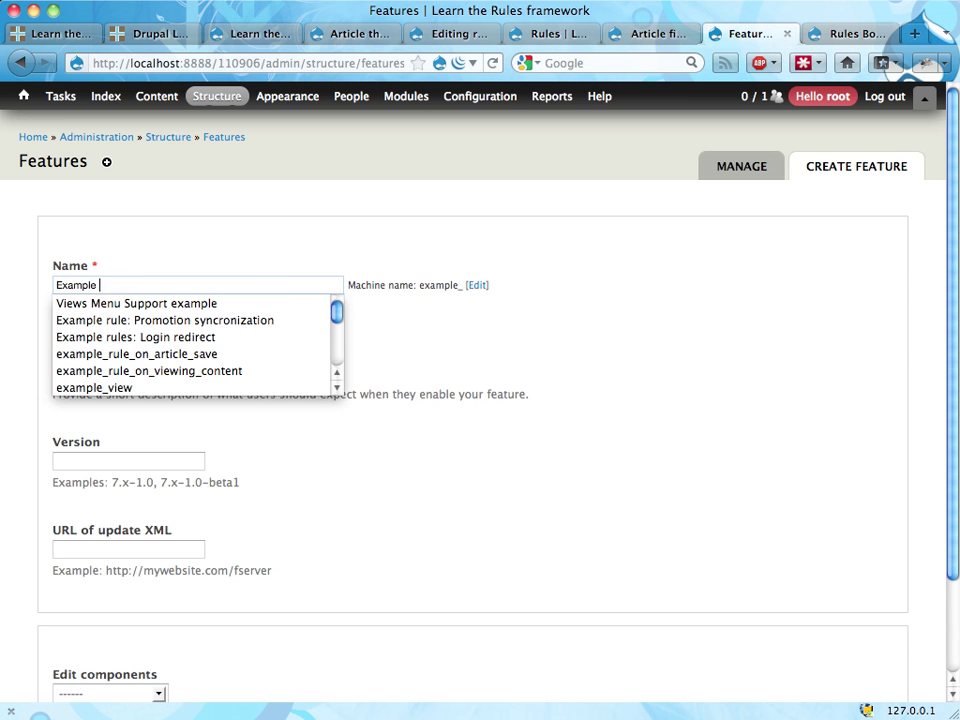
text(rule)
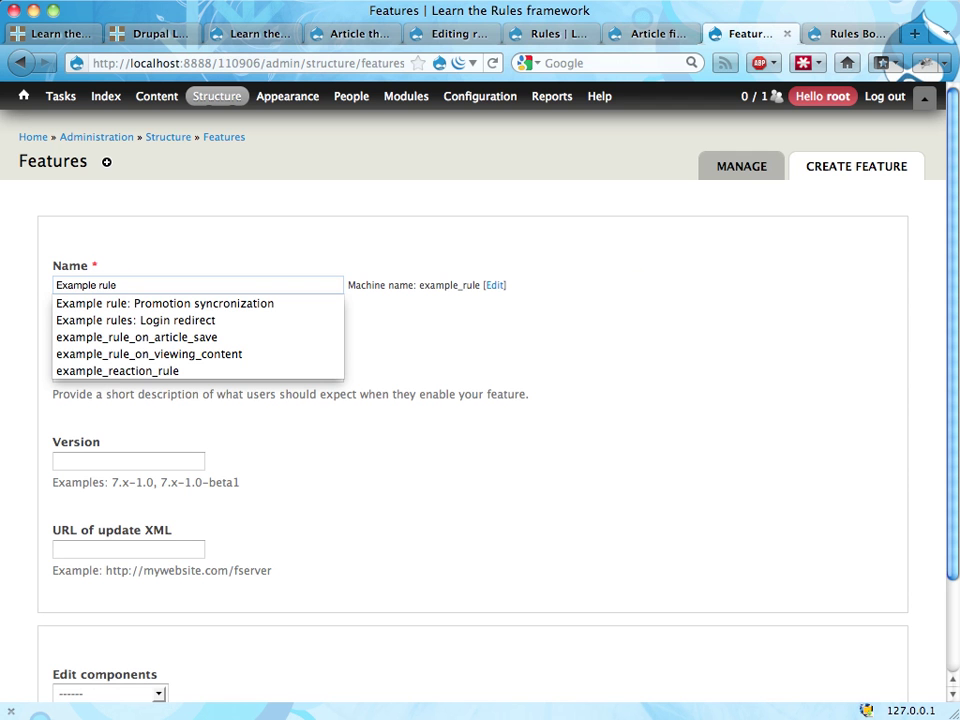
text(s)
key(BackSpace)
text(s:)
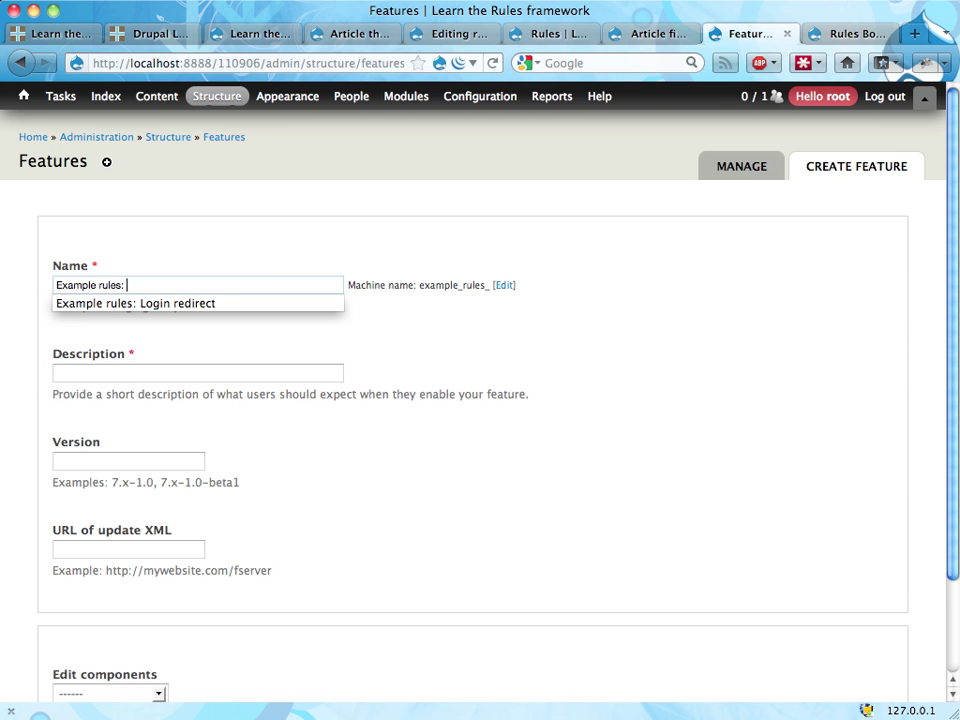
text( Promotion)
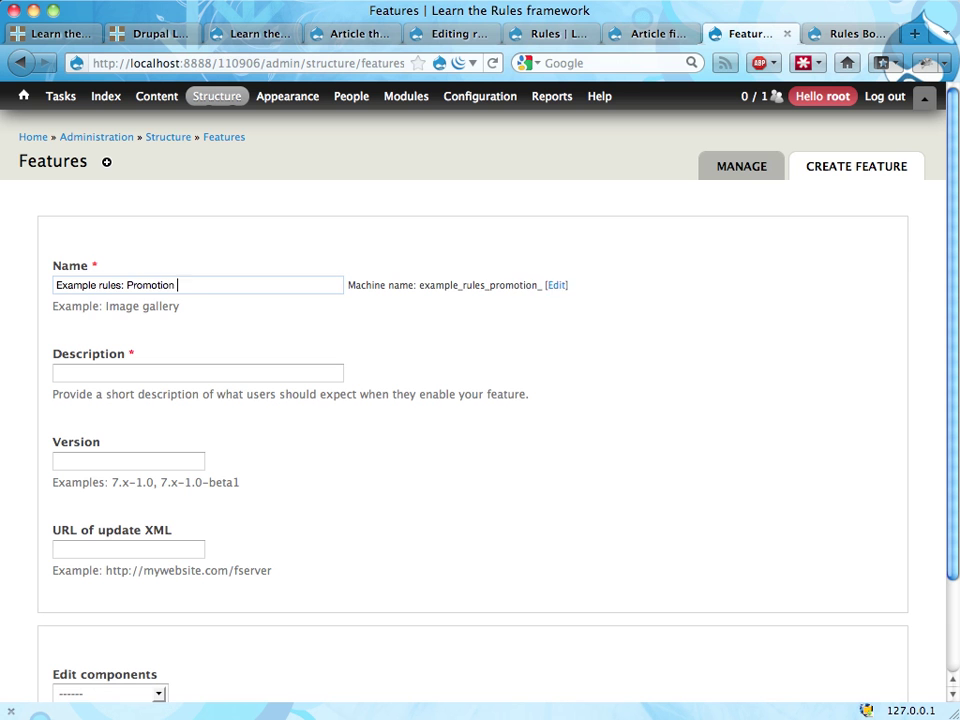
key(alt+BackSpace)
text(Create promo)
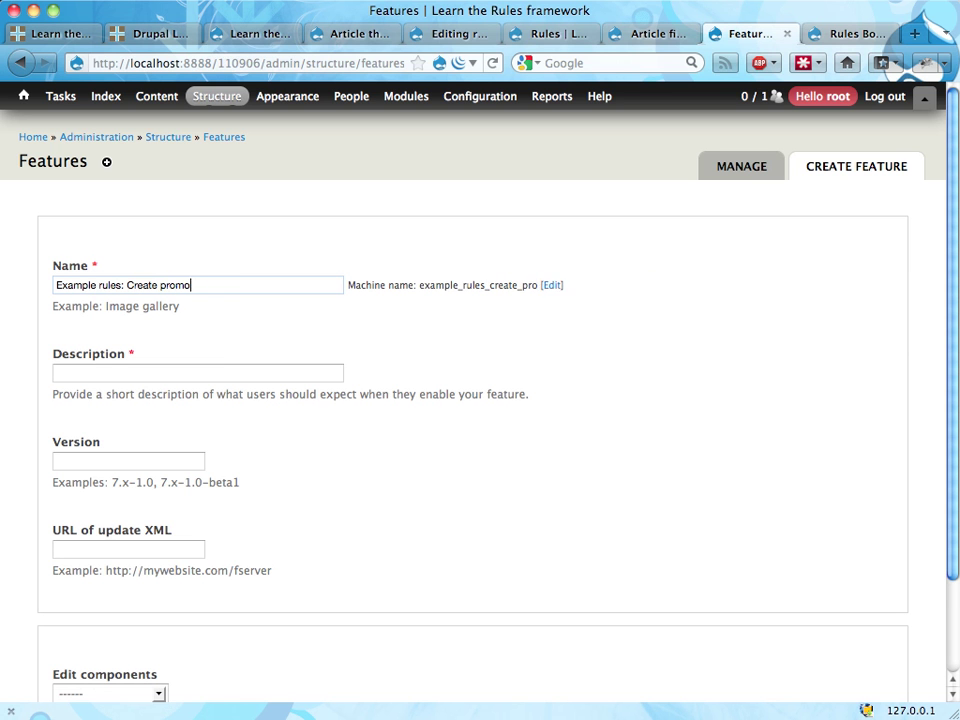
text(tions)
key(BackSpace)
Fill in the feature's description with "An example rule, automatically creating a promotion when an article is created.".
click(203, 376)
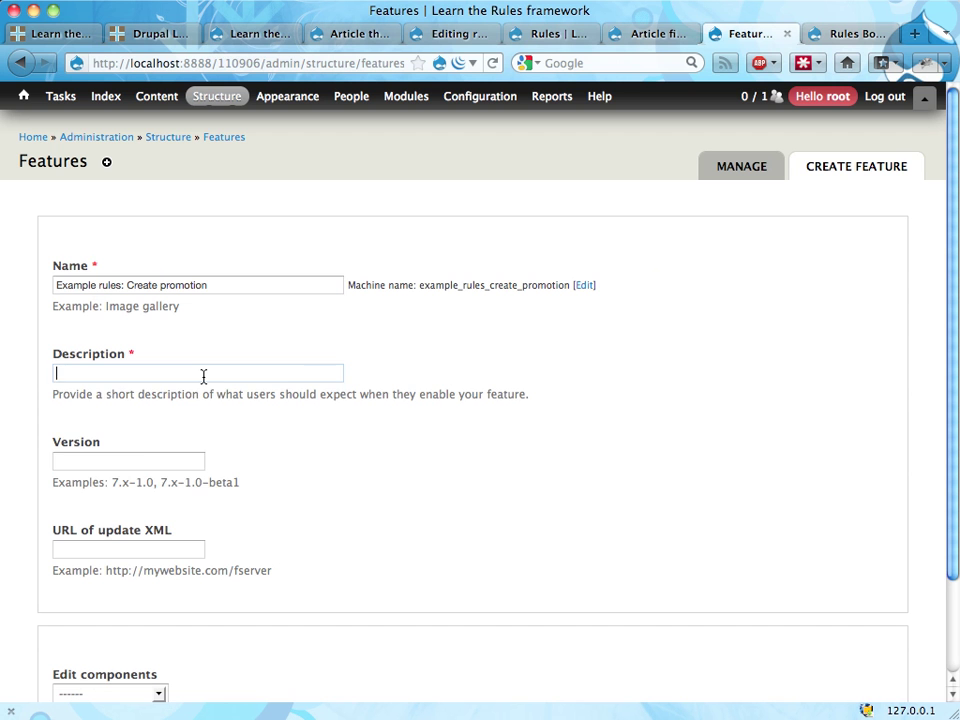
text(An example rule, )
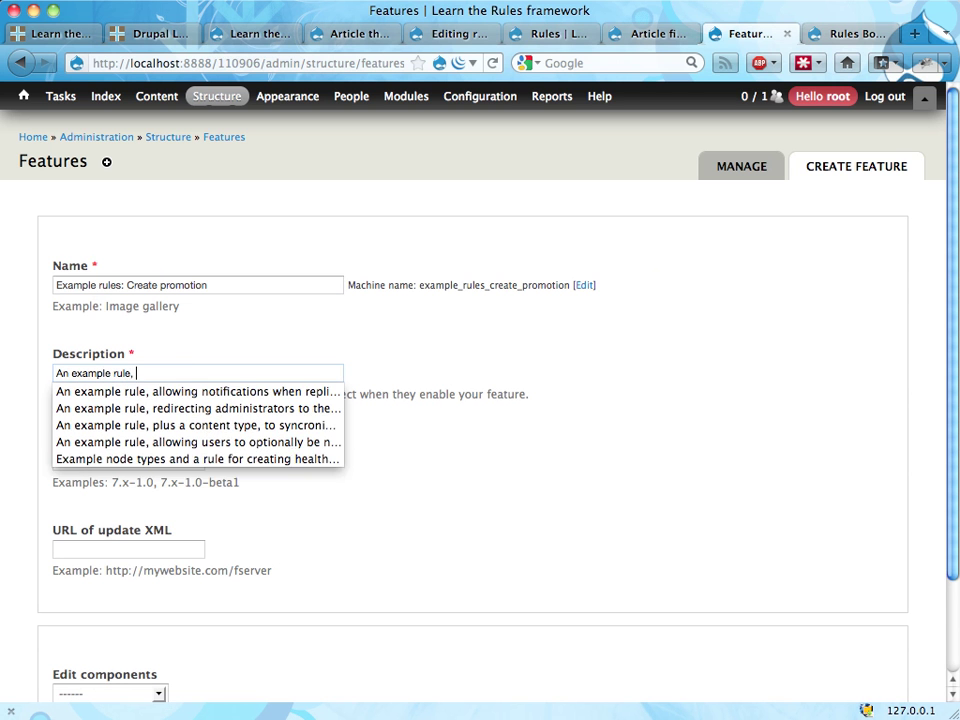
text(automtatically c)
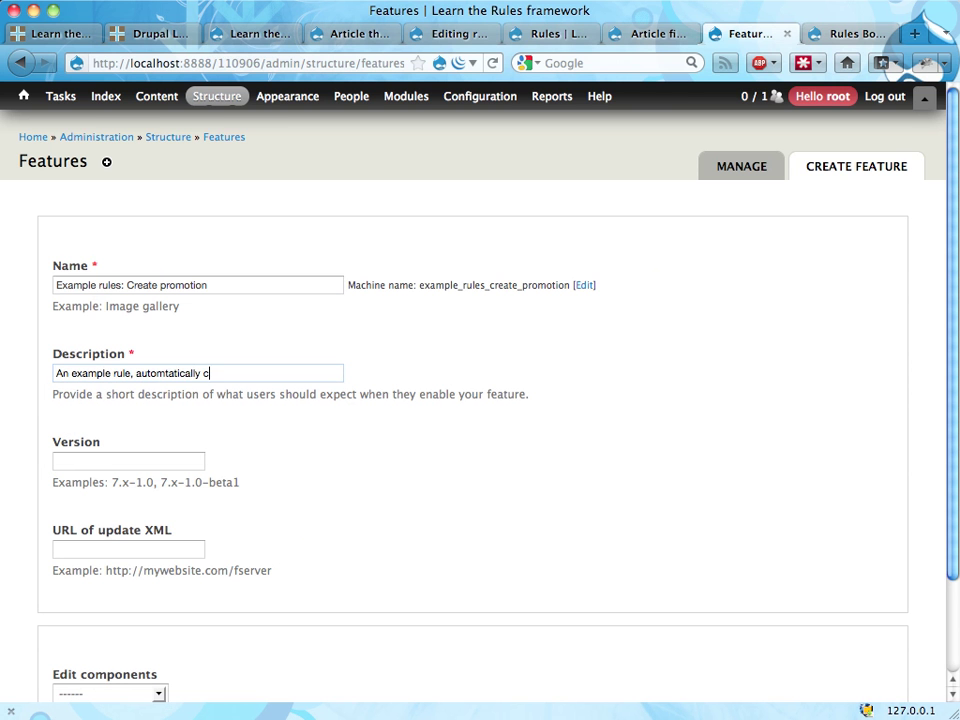
text(reating)
key(alt+Left)
key(alt+Left)
key(Right)
key(Right)
key(Right)
key(Right)
key(Right)
key(Delete)
text(a promo)
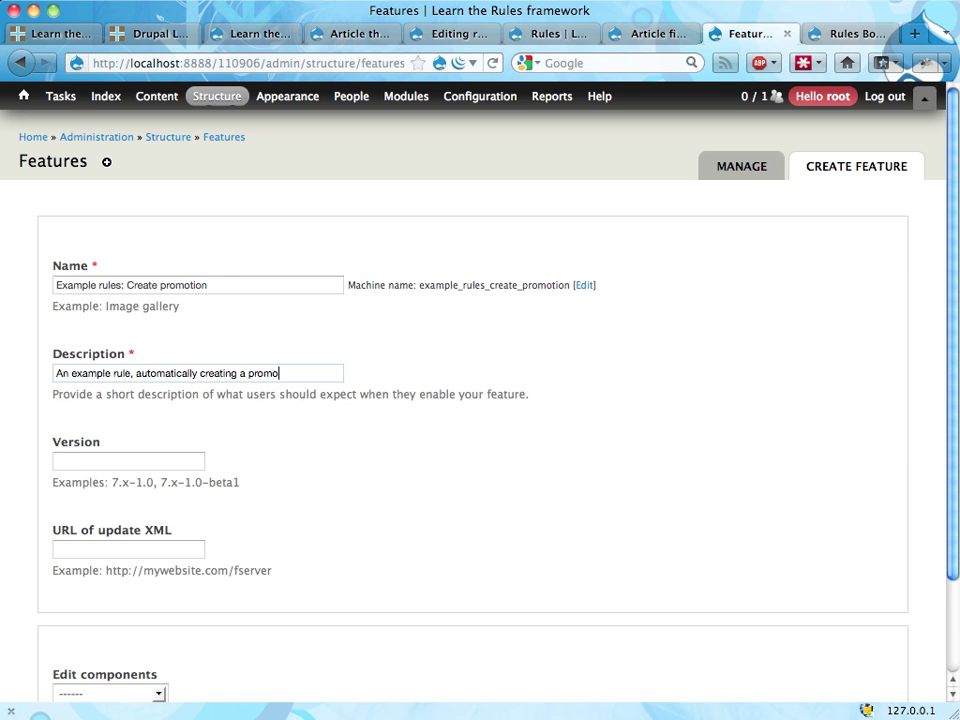
text(tion when an ar)
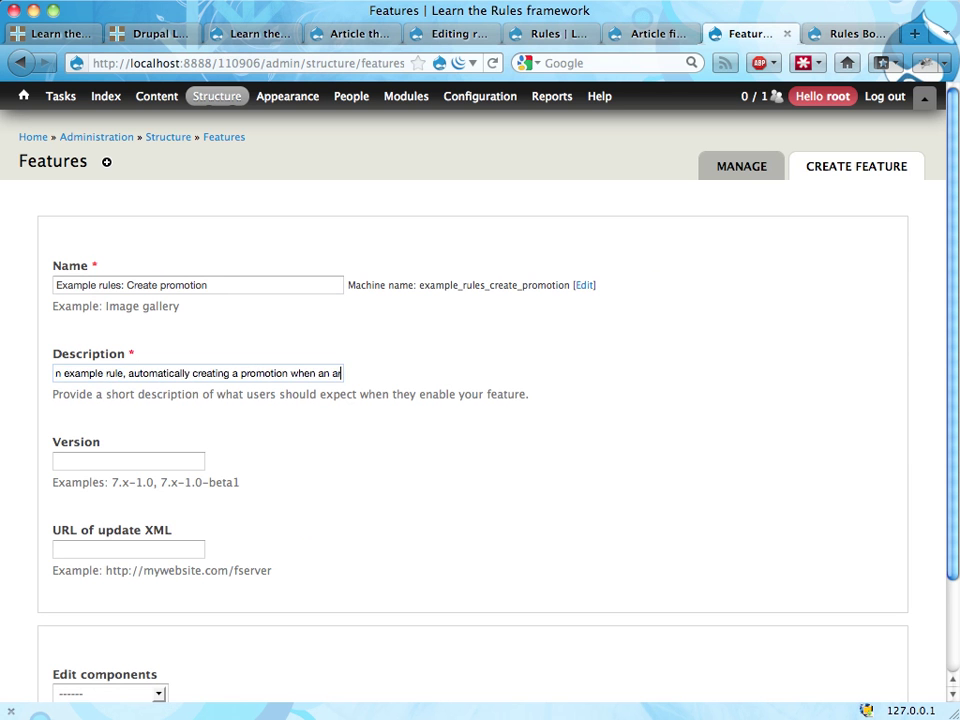
text(ticle is created)
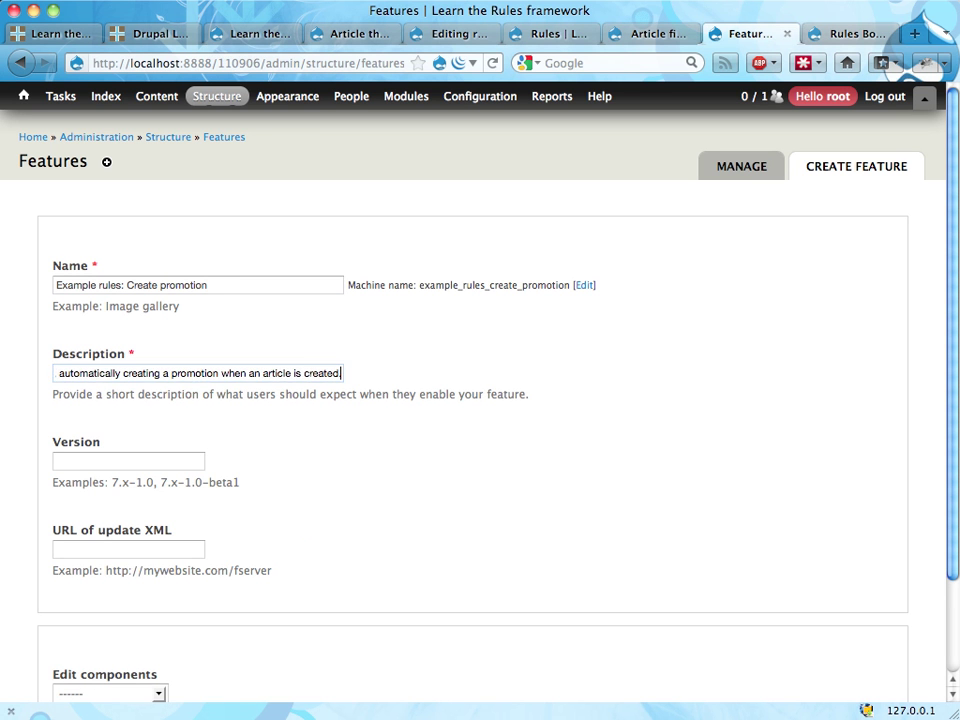
key(Home)
drag(57, 285, 239, 285)
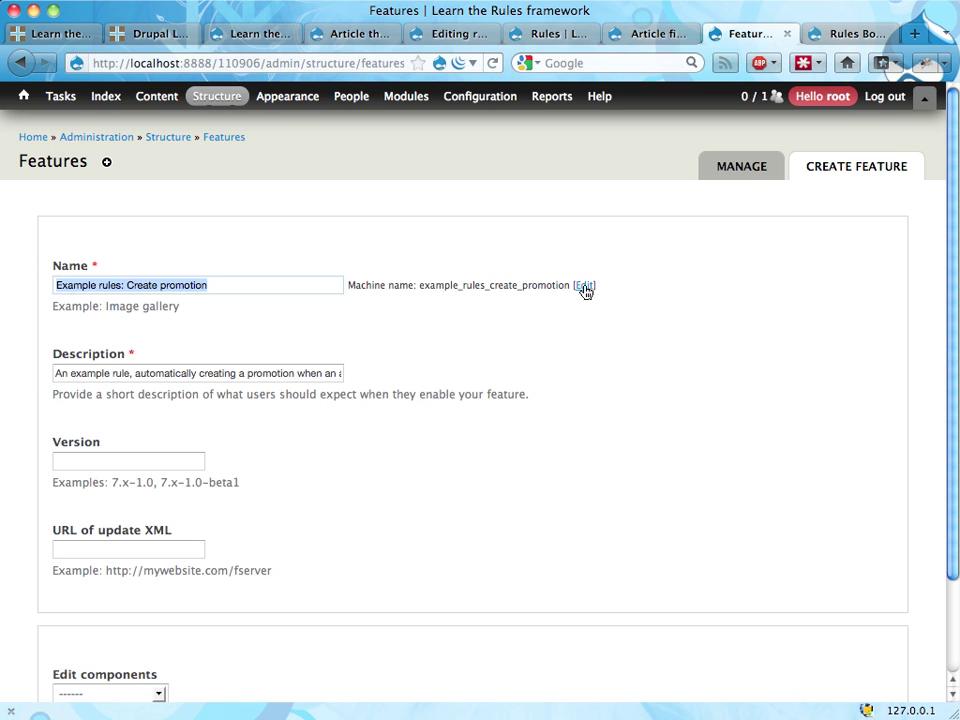
click(125, 376)
key(super+a)
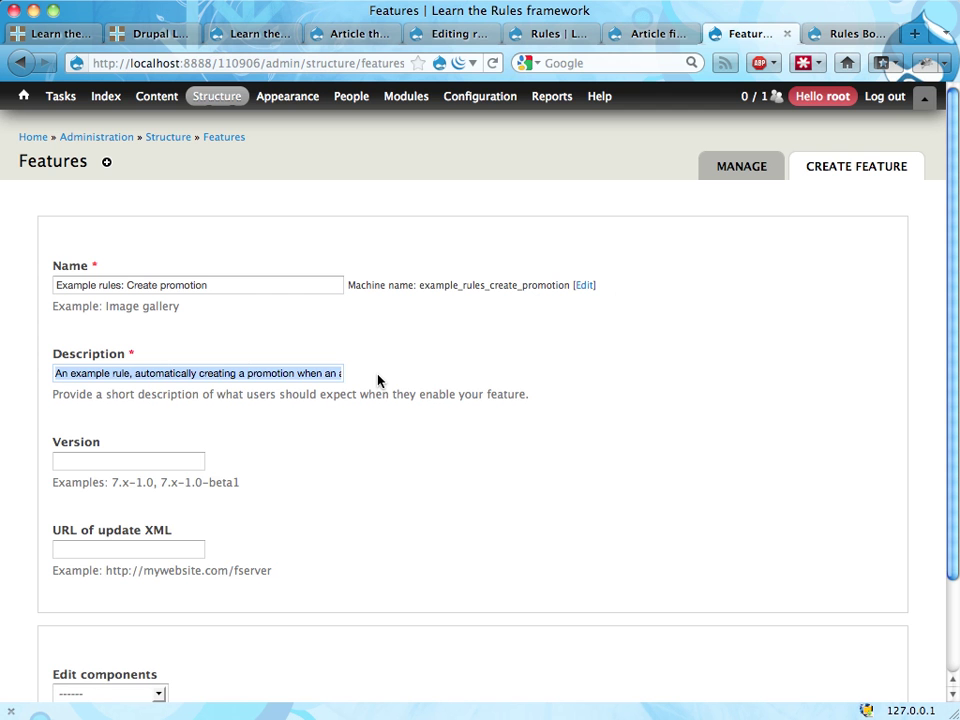
Show the feature's Rules configuration components and include "Actions on article creation".
scroll(378, 380, down, 3)
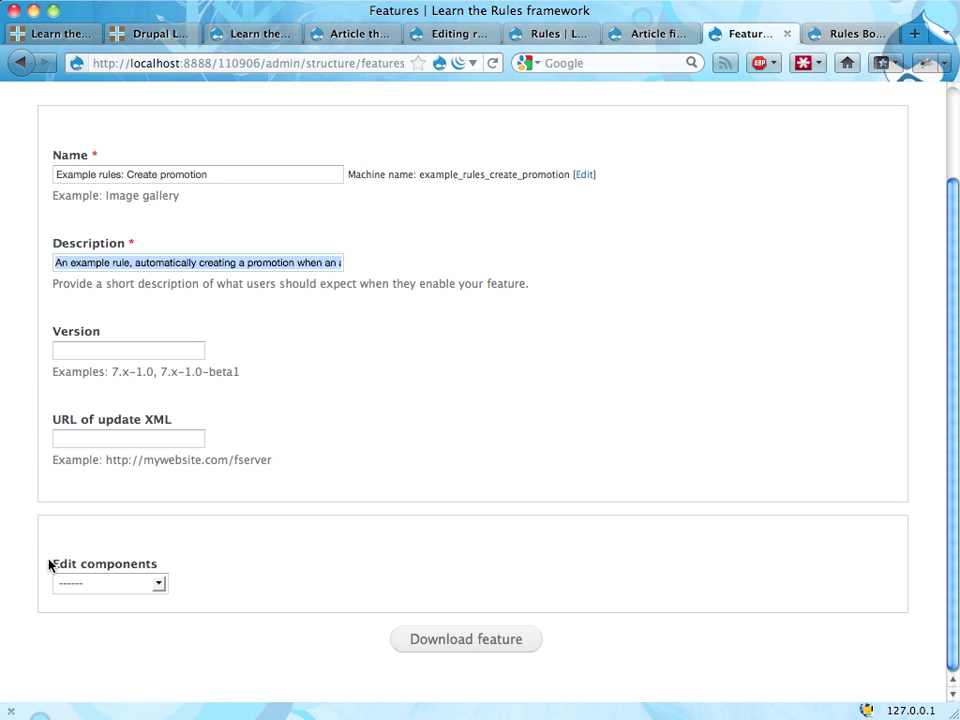
drag(49, 565, 143, 570)
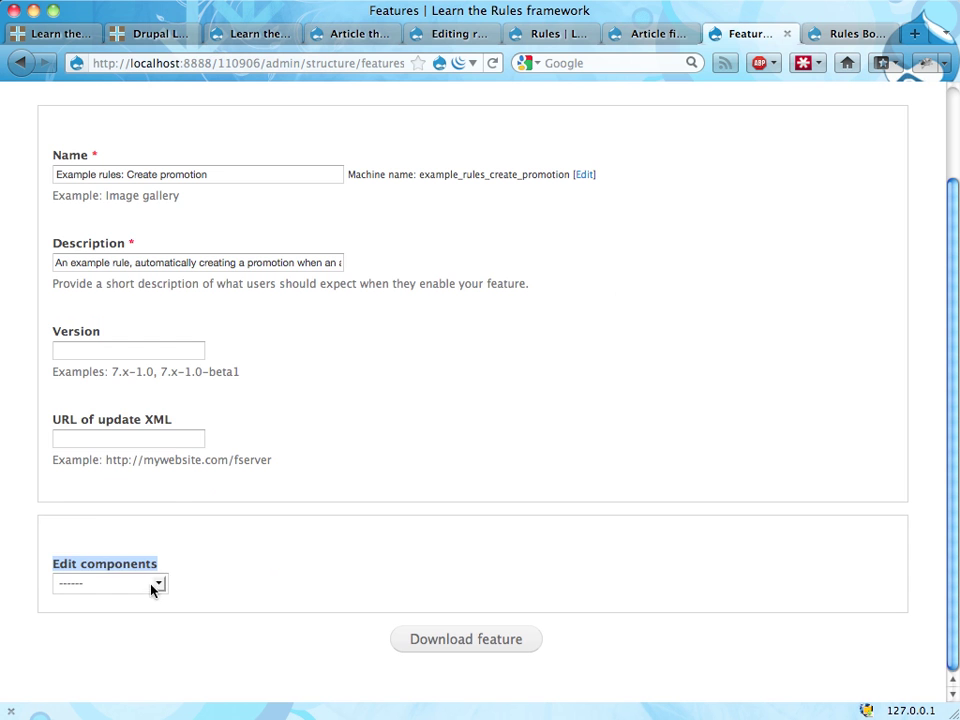
click(155, 584)
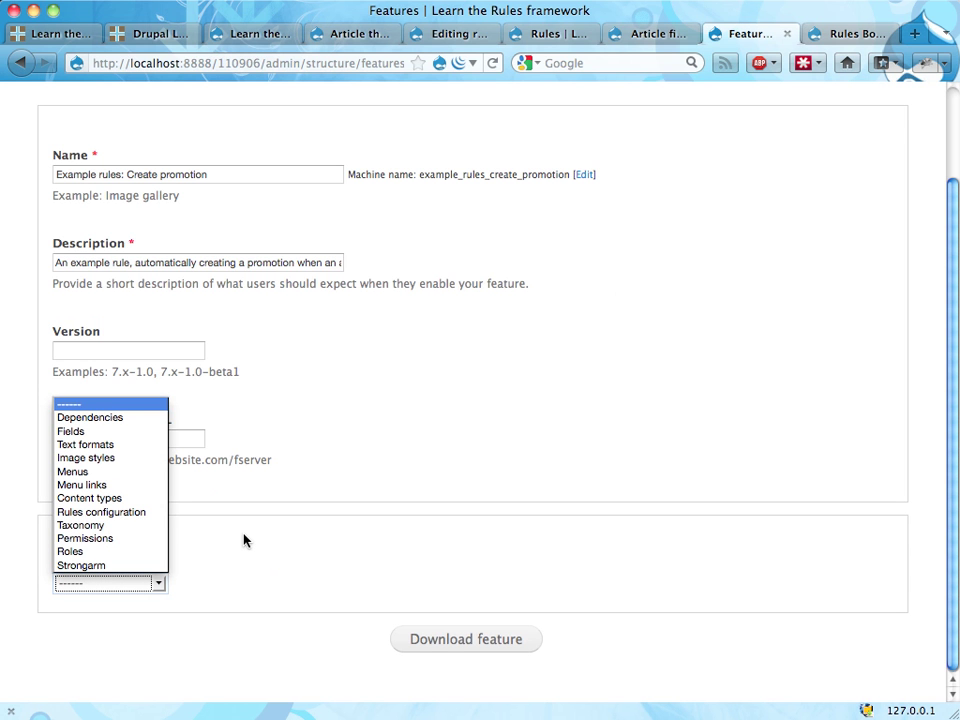
click(125, 513)
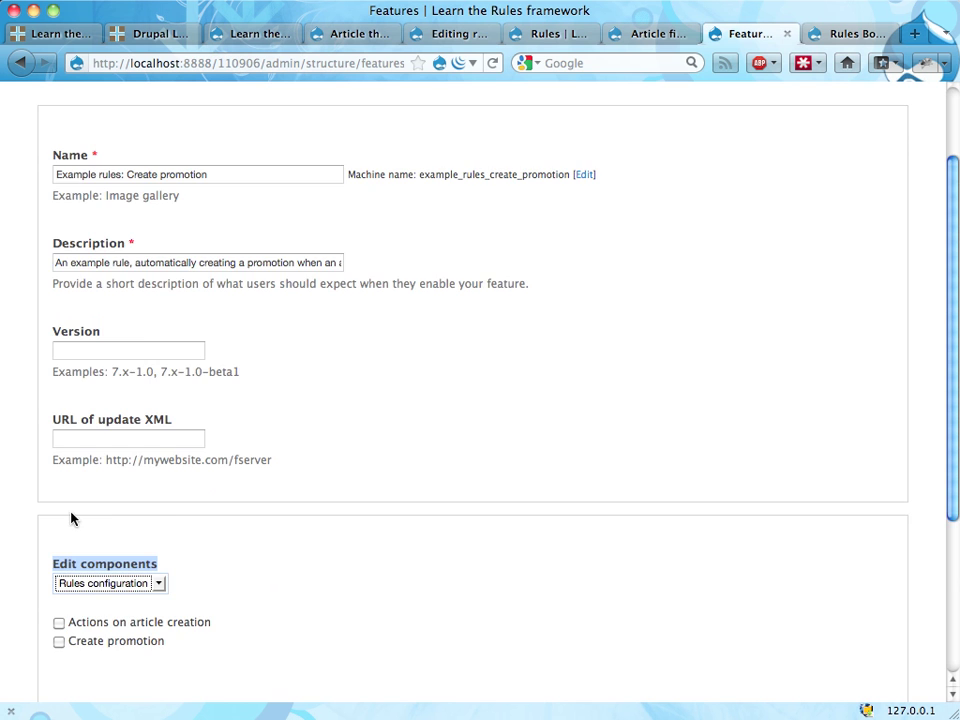
scroll(377, 495, down, 5)
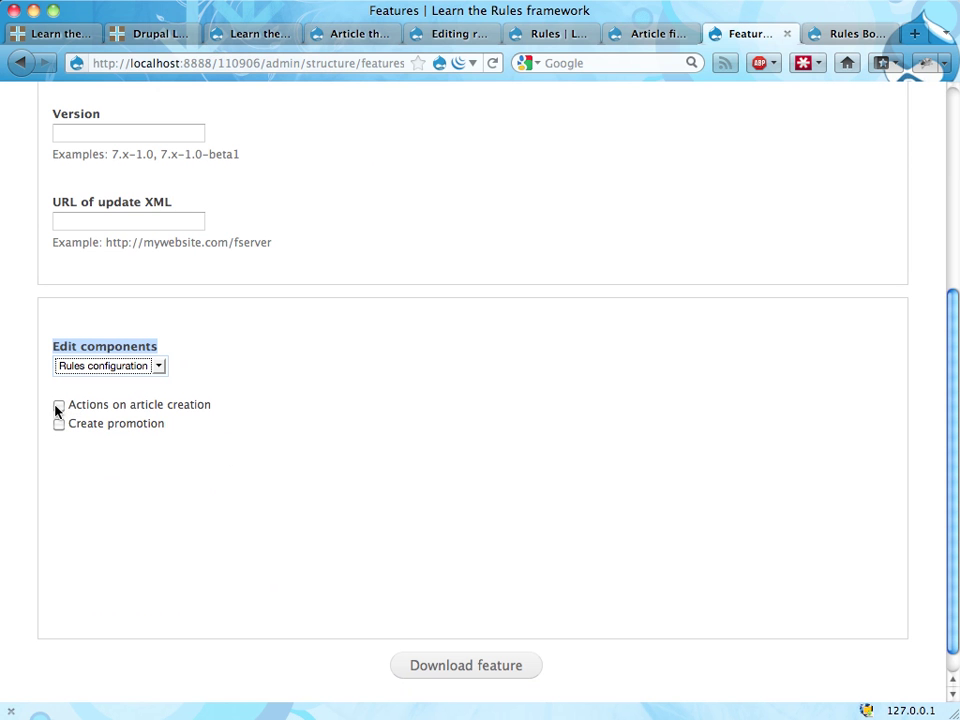
click(58, 405)
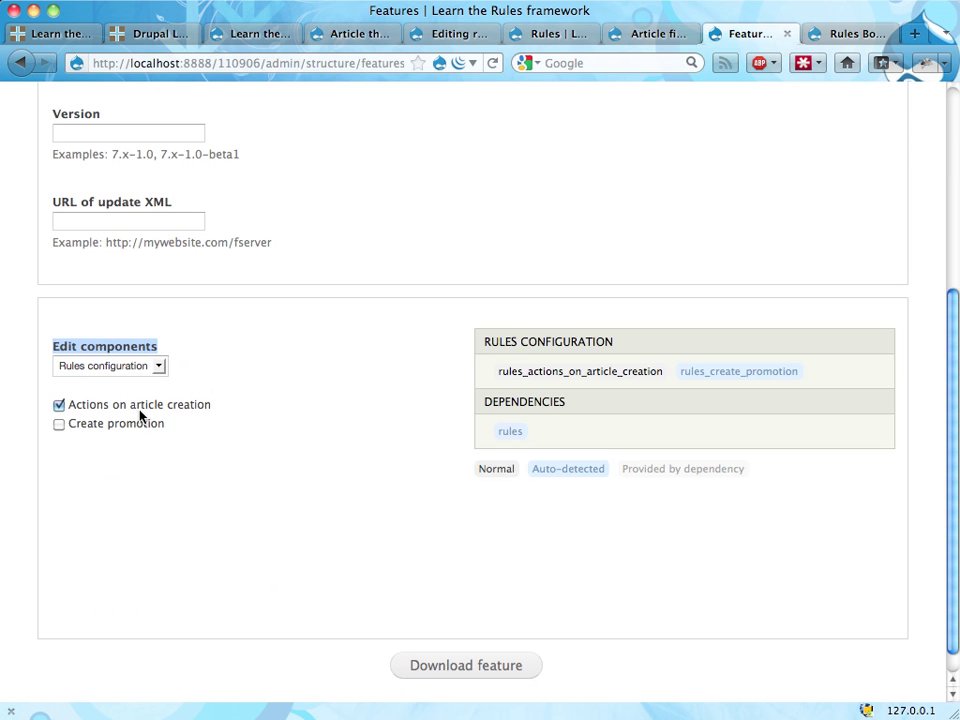
Check the auto-detected rules_create_promotion entry and explicitly include the "Create promotion" rule component in the feature.
click(100, 427)
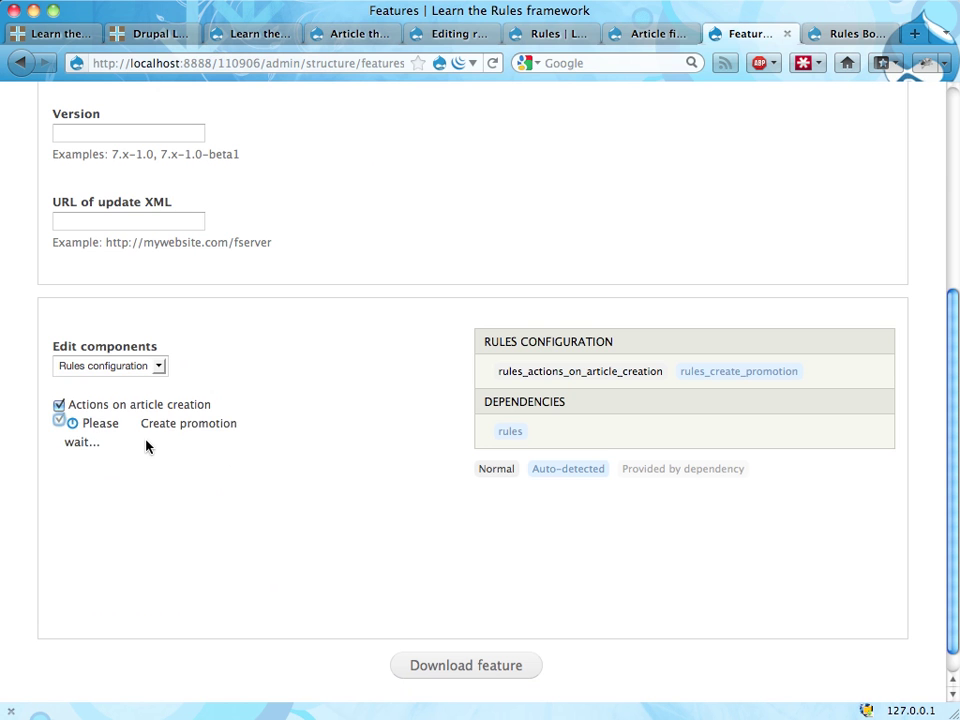
click(137, 426)
drag(683, 375, 786, 374)
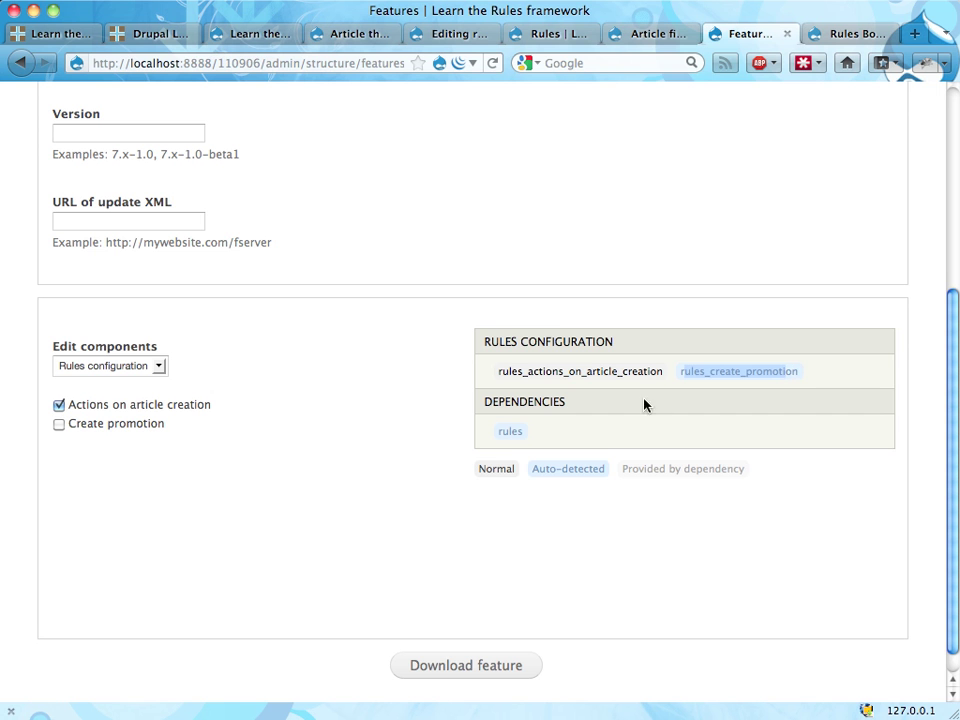
drag(80, 406, 190, 410)
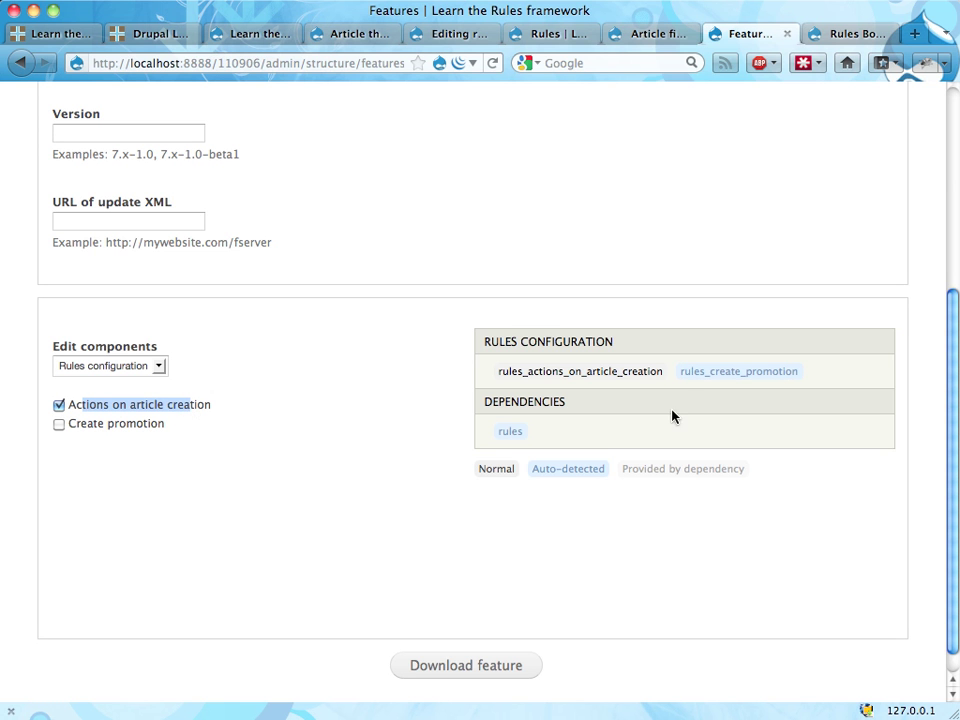
drag(681, 372, 805, 378)
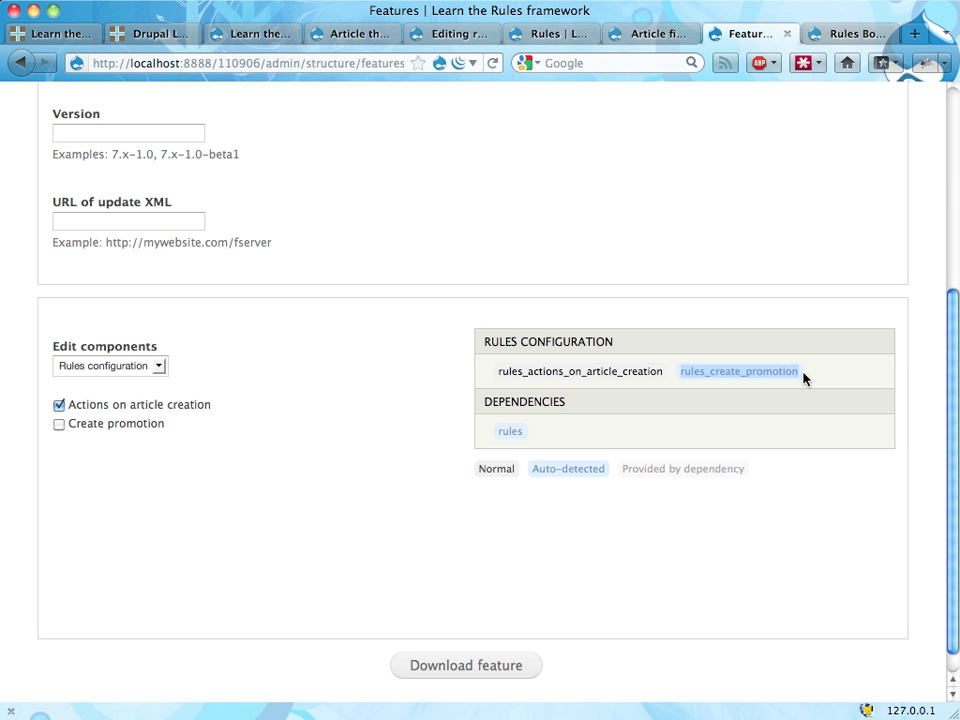
click(137, 424)
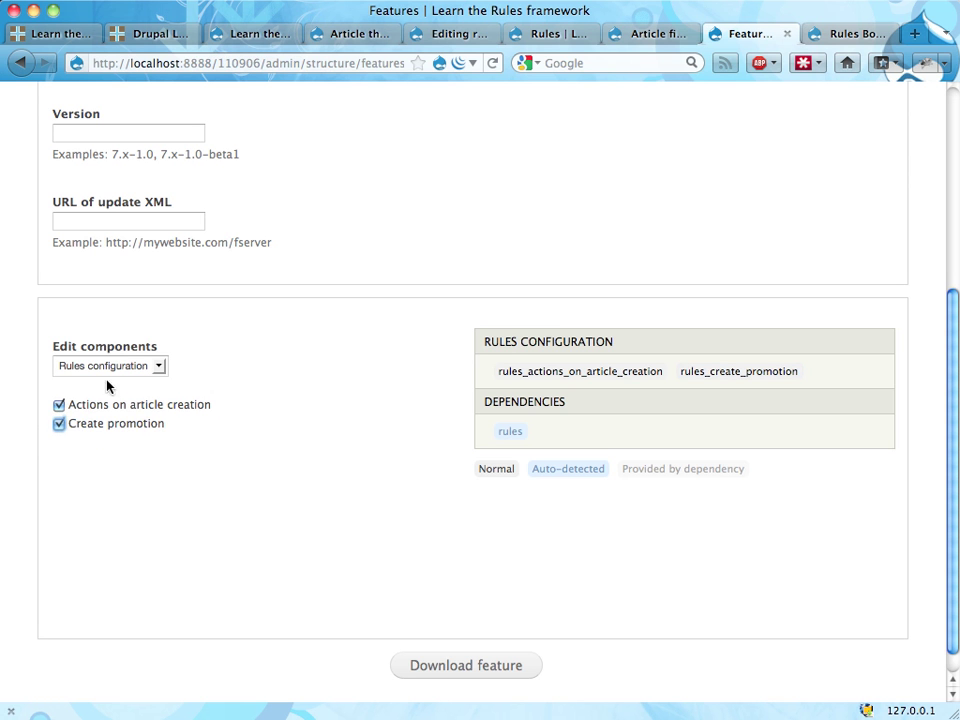
Add "Example rule: Promotion syncronization" to the feature's dependencies.
click(135, 365)
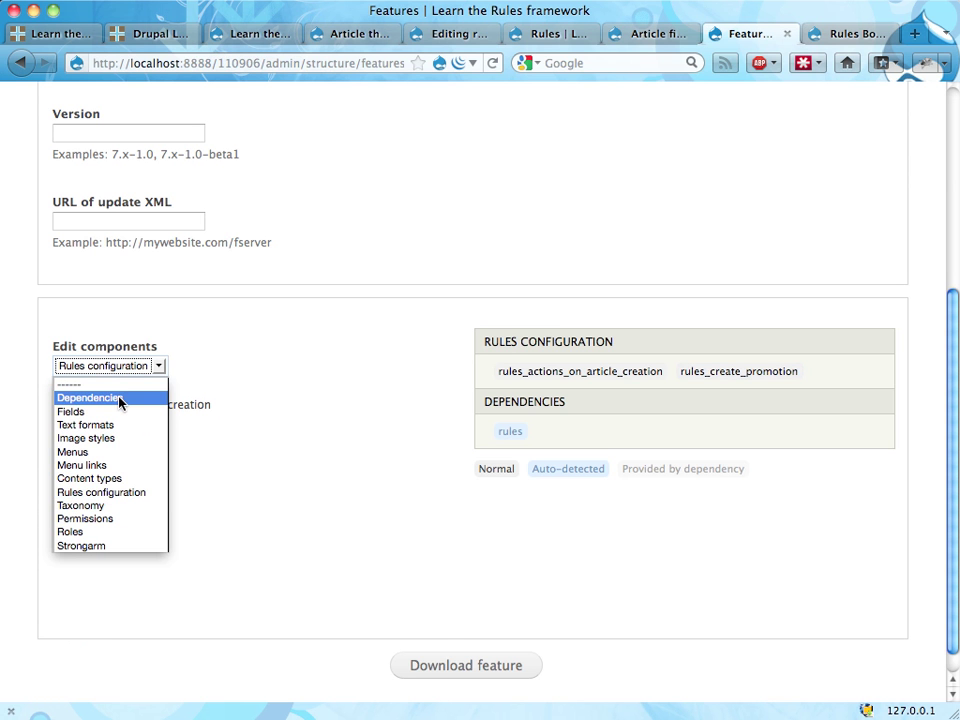
click(121, 398)
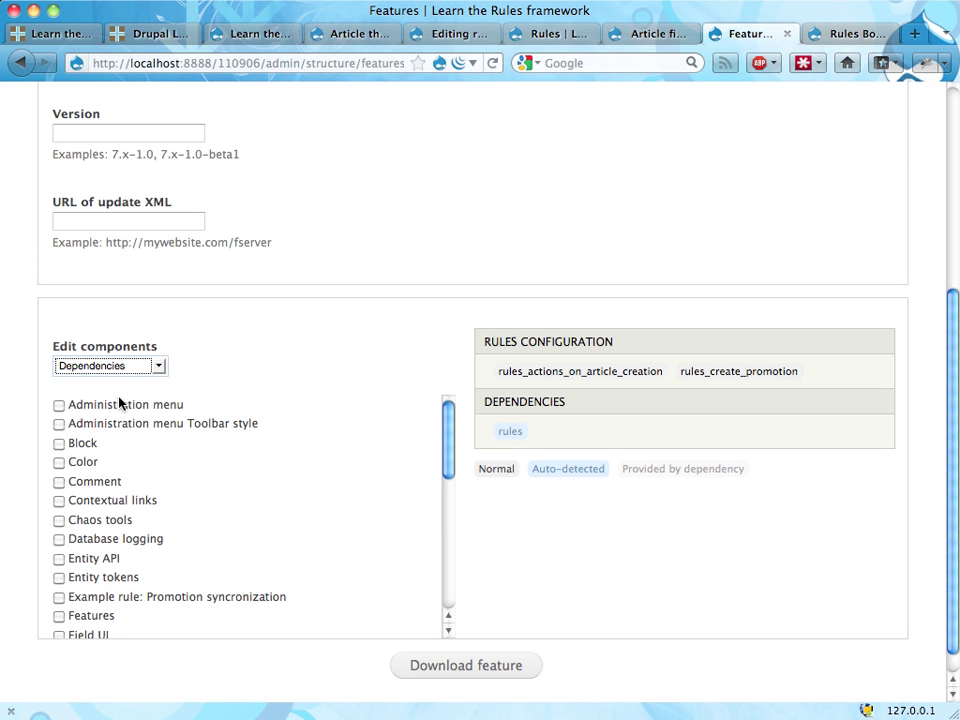
click(60, 600)
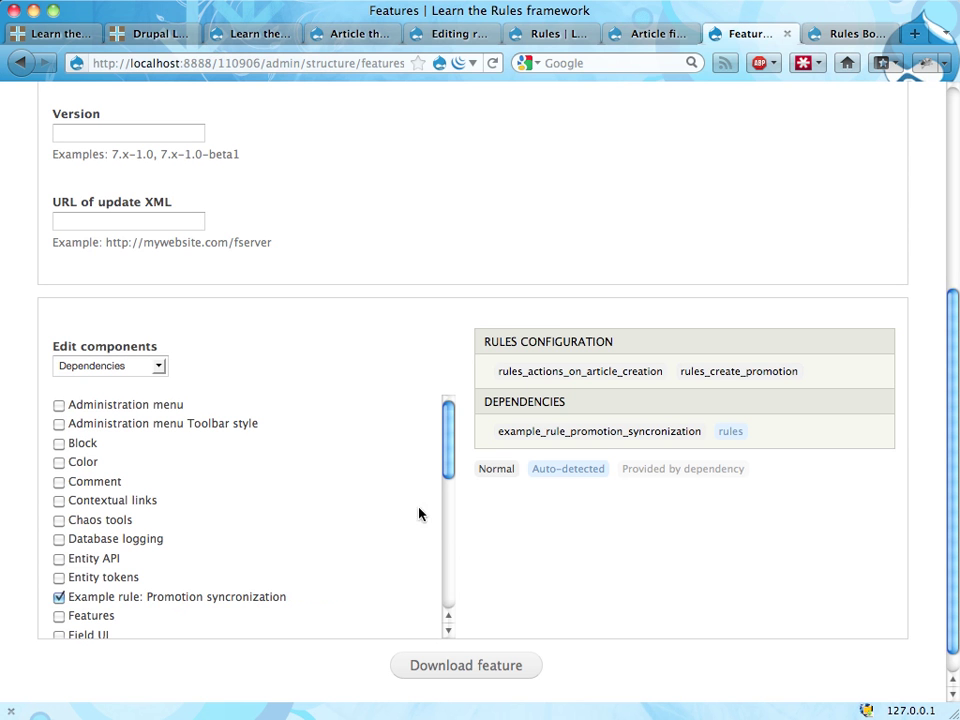
scroll(400, 510, down, 3)
scroll(391, 509, up, 3)
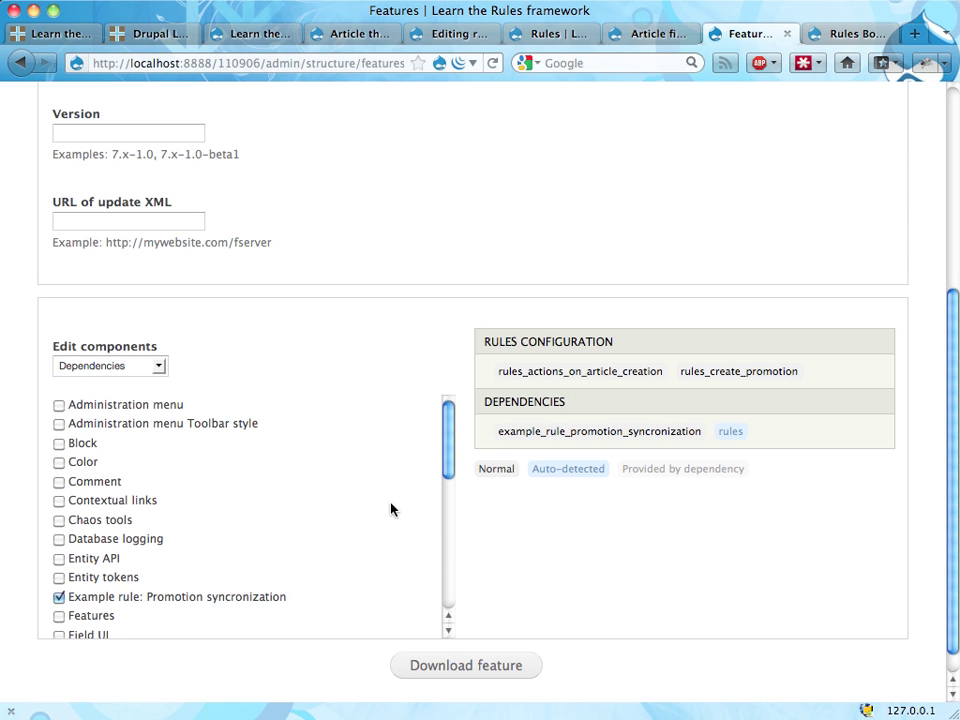
Look through the list of Strongarm variables available for the feature.
click(143, 366)
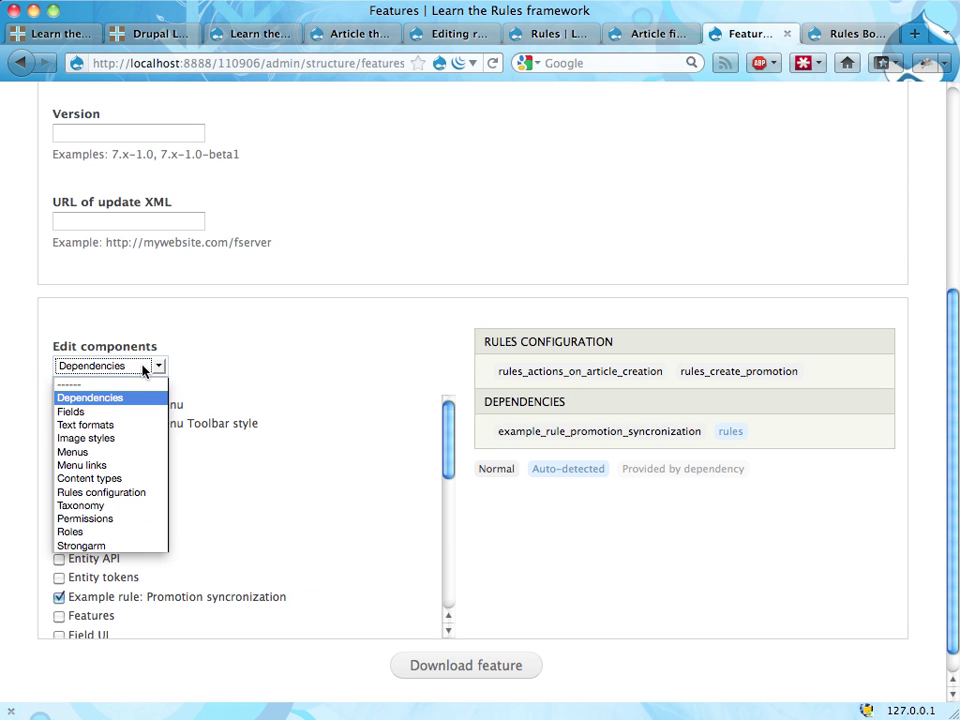
click(88, 546)
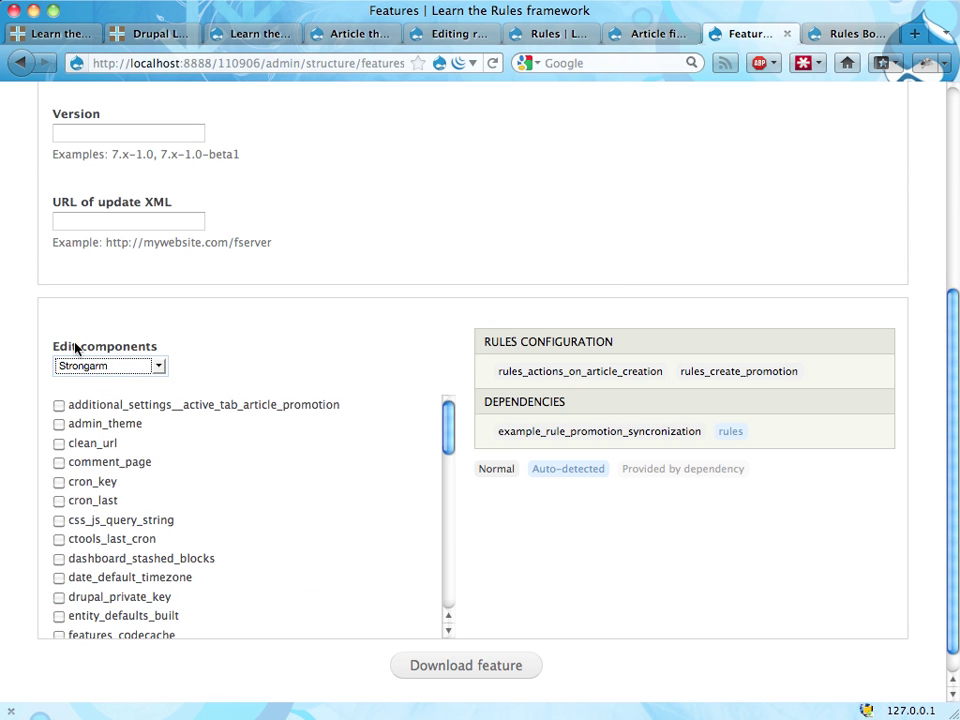
scroll(148, 474, down, 8)
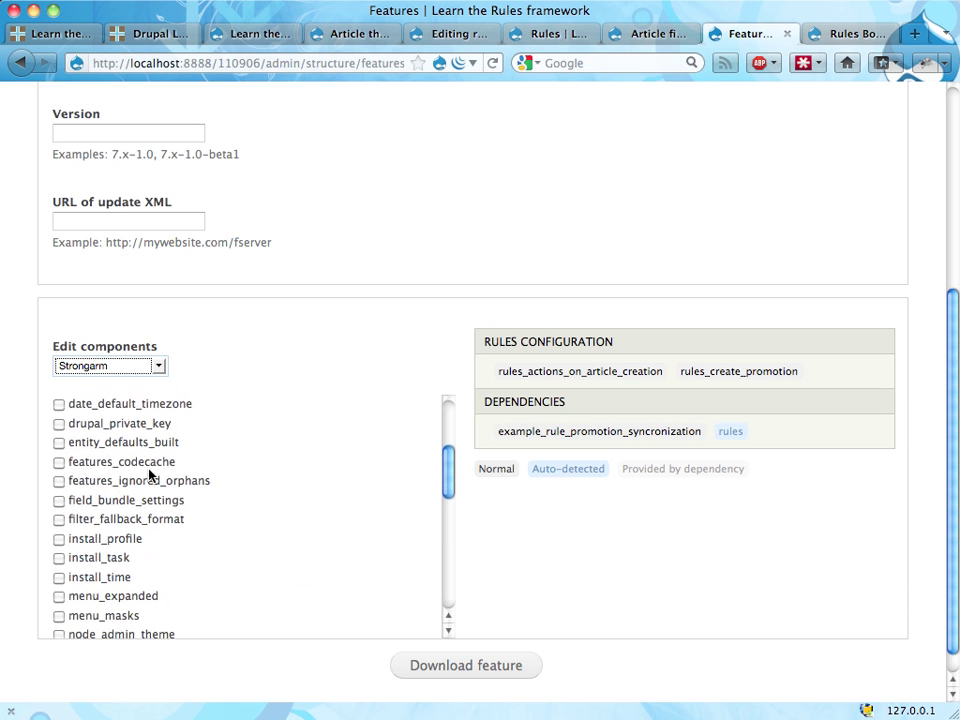
scroll(148, 474, down, 12)
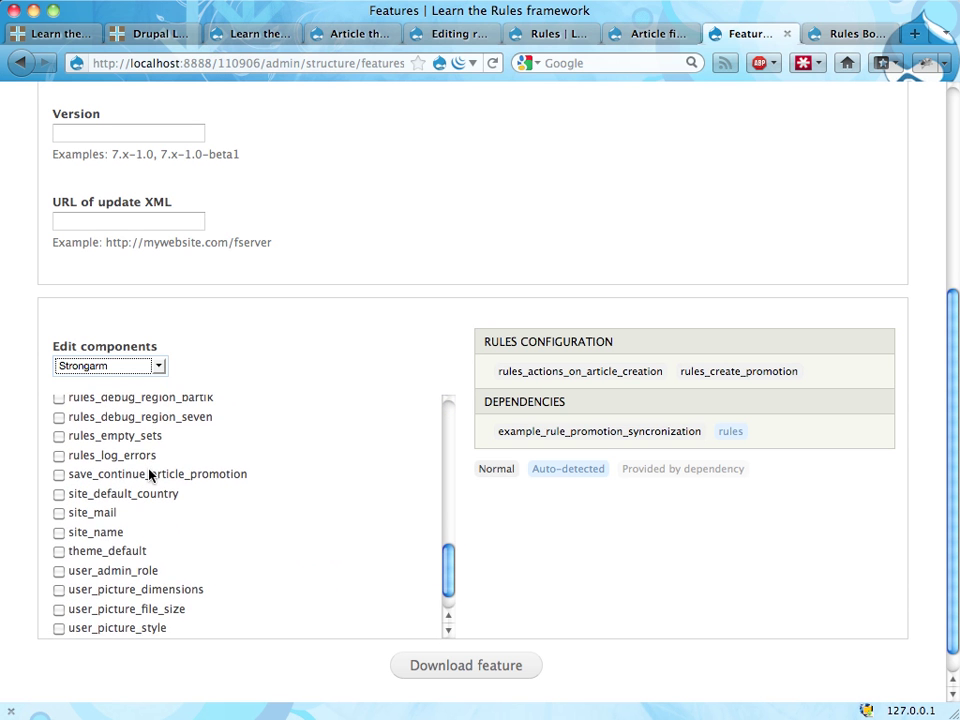
Download the feature as example_rules_create_promotion.tar and extract it with Archive Utility, closing the download list.
scroll(148, 474, up, 2)
scroll(148, 474, up, 3)
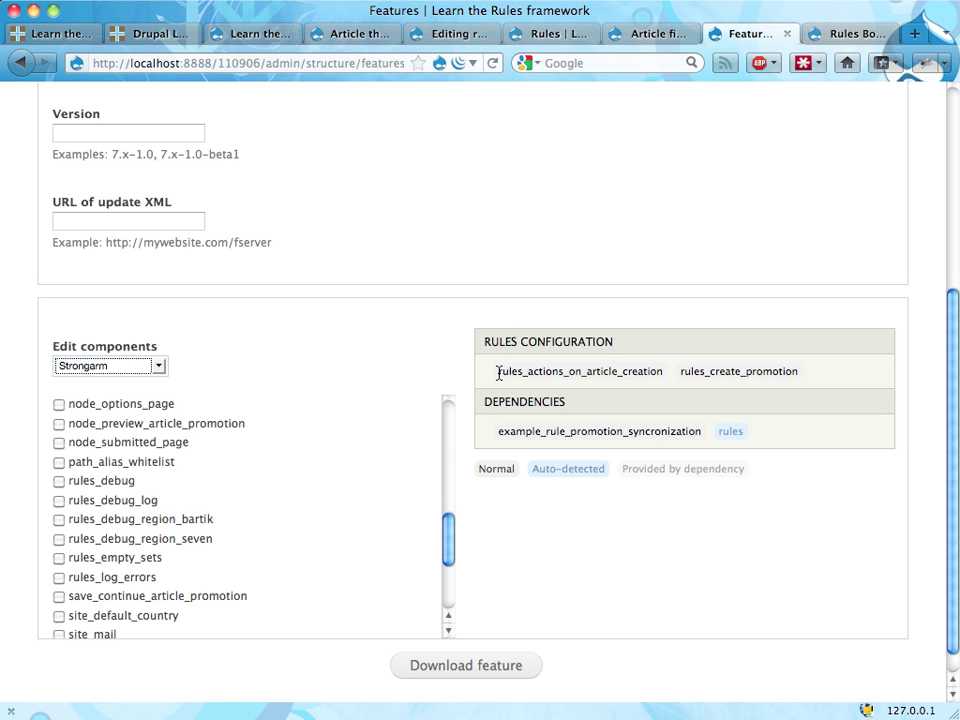
scroll(658, 403, up, 2)
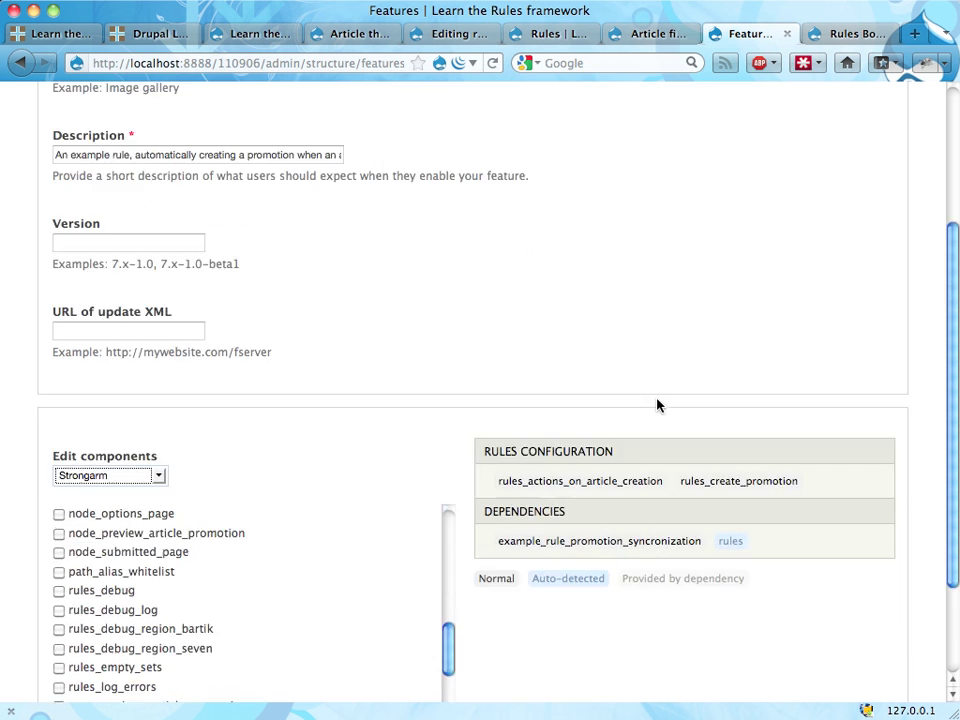
scroll(658, 403, down, 3)
click(493, 650)
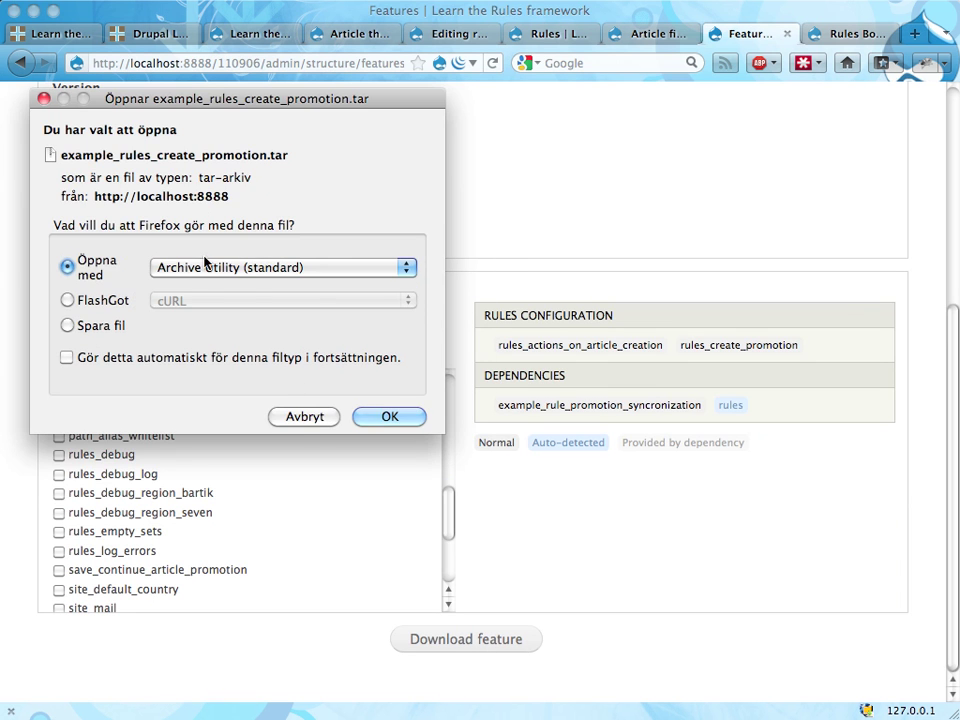
click(385, 420)
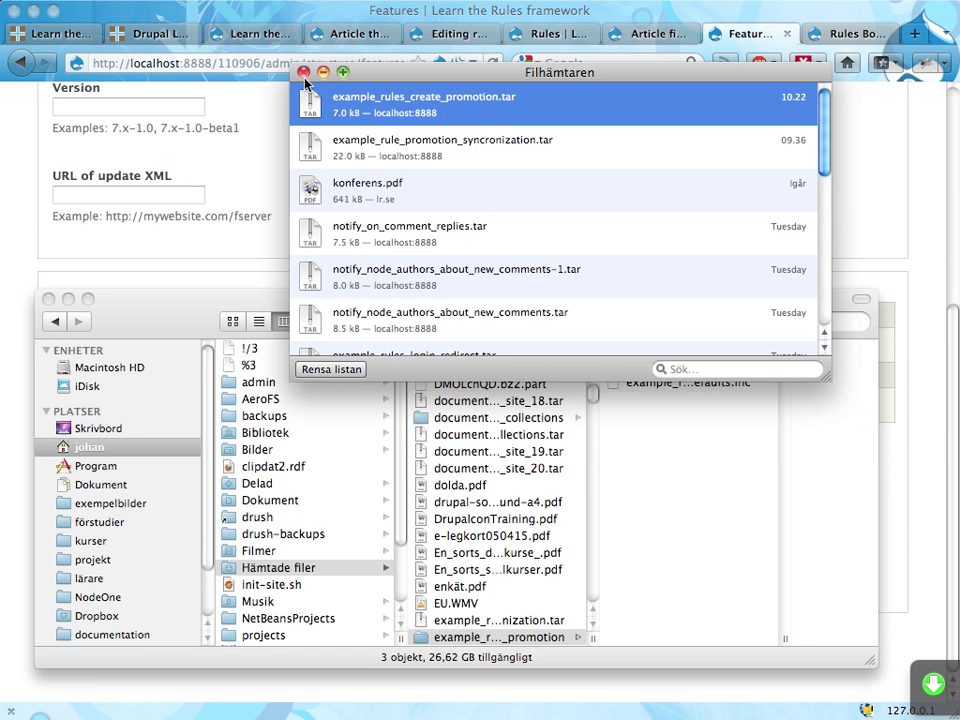
click(231, 62)
In Finder, move the extracted example_rules_create_promotion folder into the "example features" folder and close the downloads folder window.
key(super+Tab)
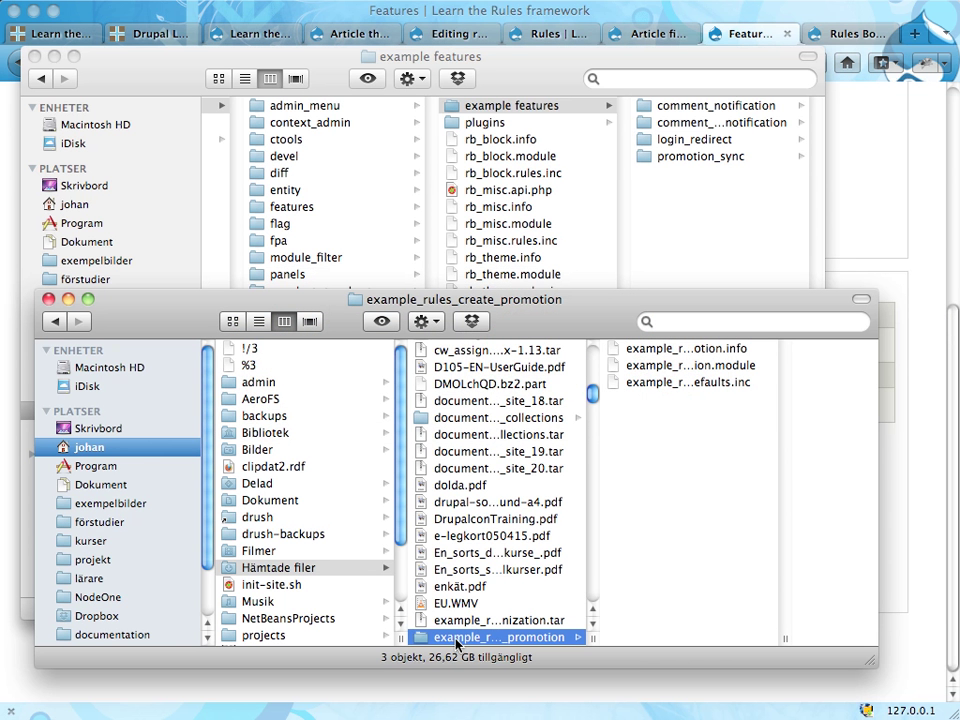
drag(457, 640, 701, 236)
click(48, 298)
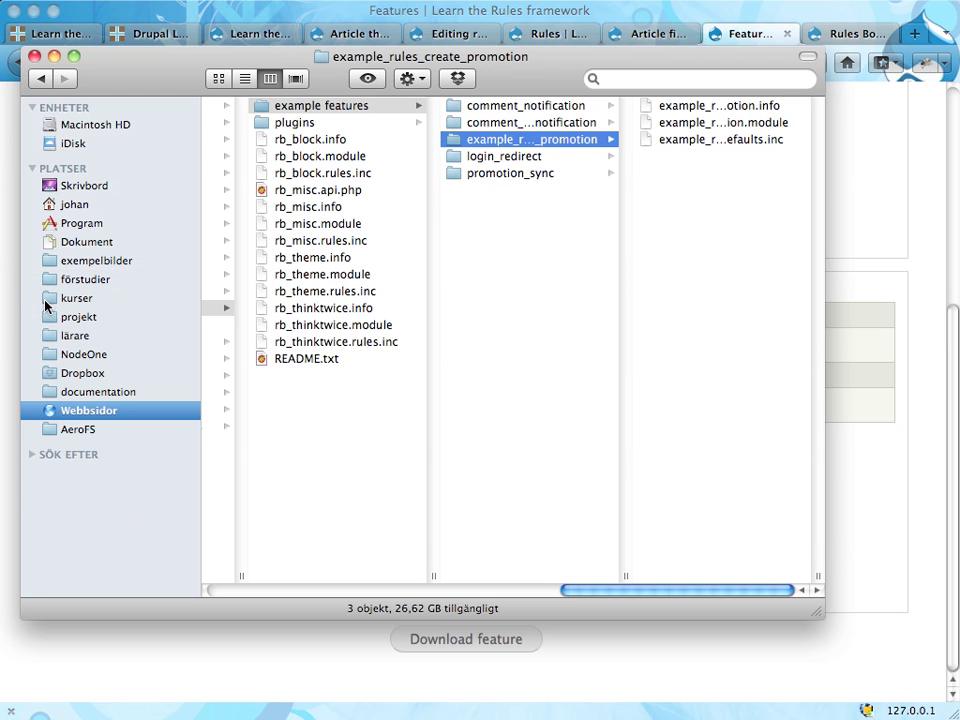
Rename the moved example_rules_create_promotion folder as promotion_create.
key(Return)
key(Left)
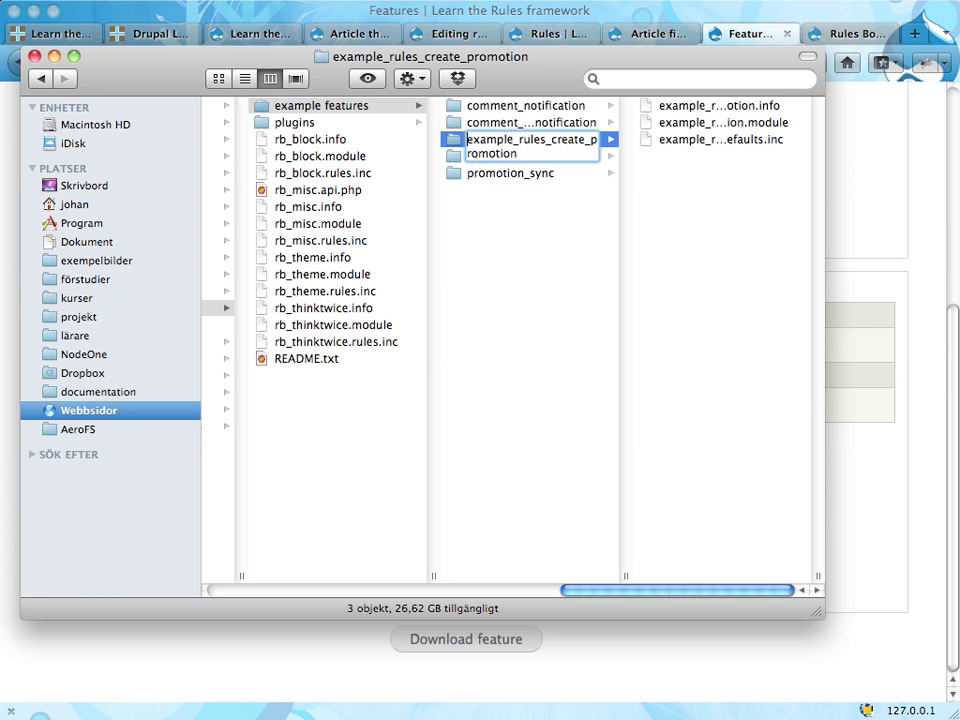
key(alt+shift+Right)
key(shift+Up)
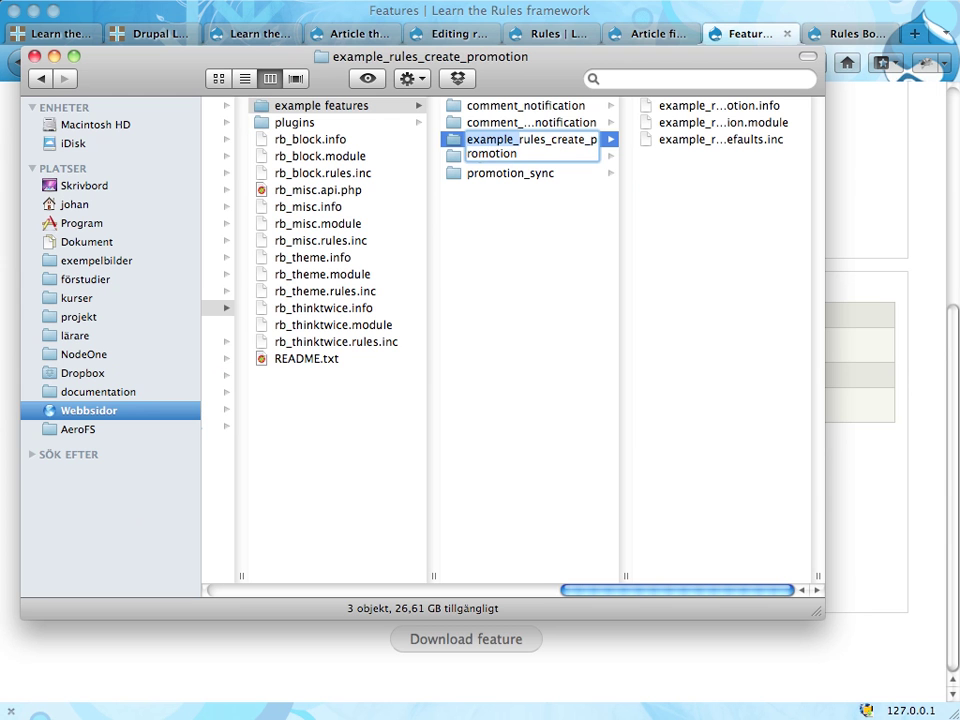
text(promotion_c)
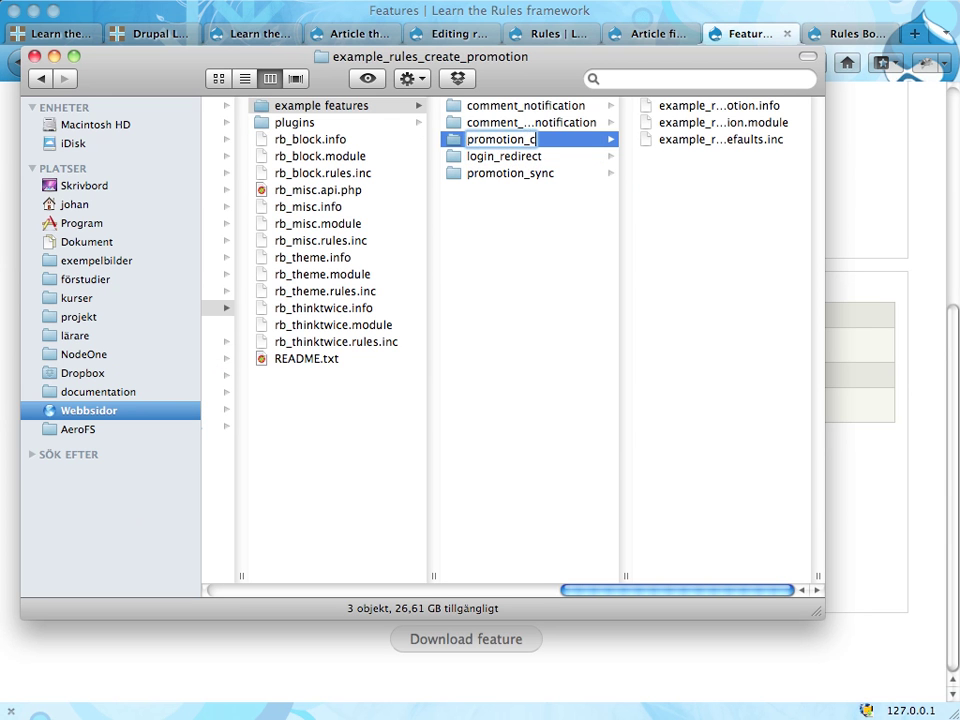
text(reate)
key(Return)
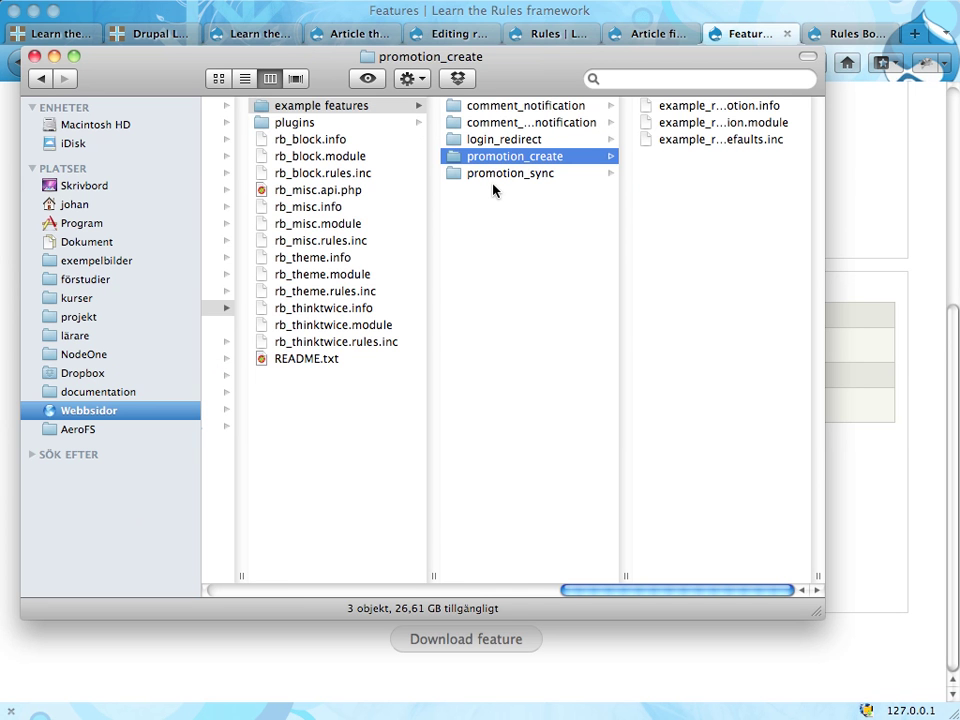
key(Right)
key(Return)
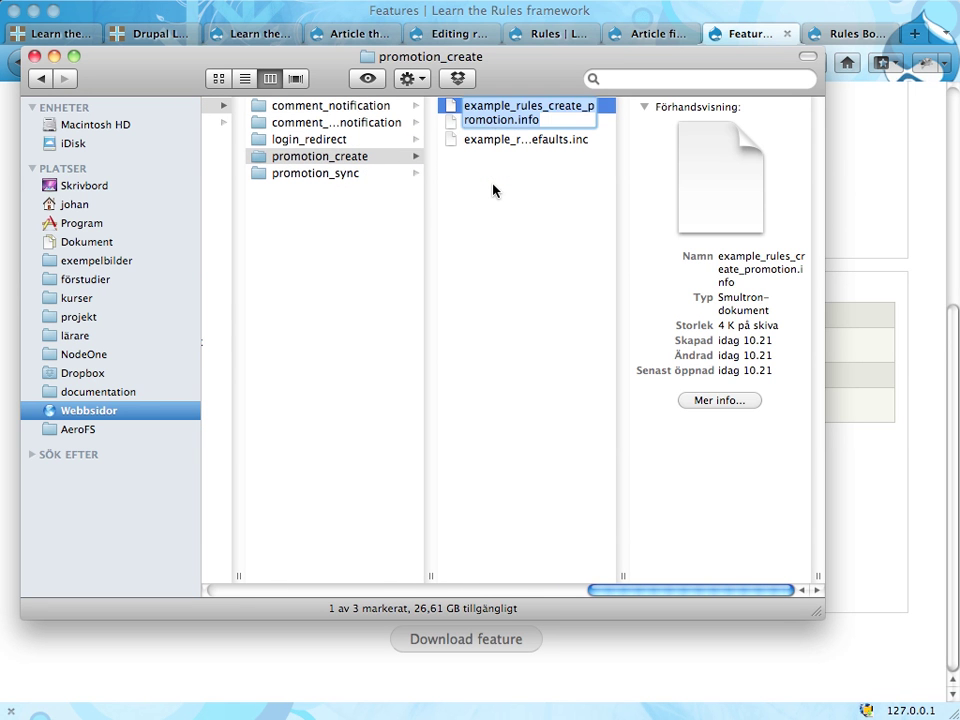
key(Escape)
key(Left)
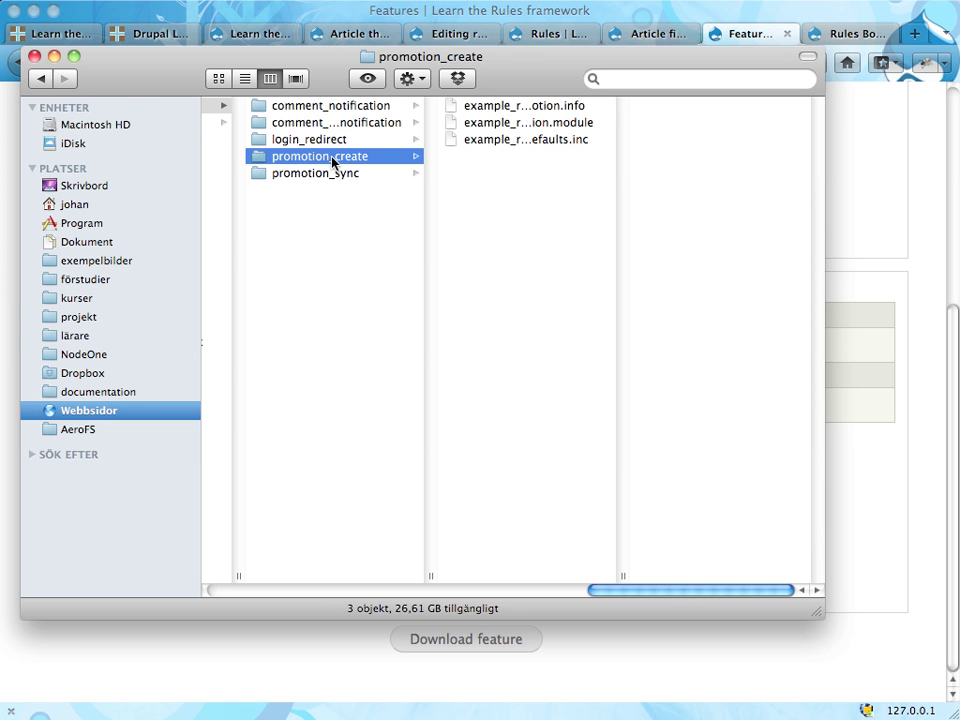
Close the Finder window, switch back to Firefox and open the site's feature management list.
key(super+w)
key(super+Tab)
scroll(562, 306, up, 5)
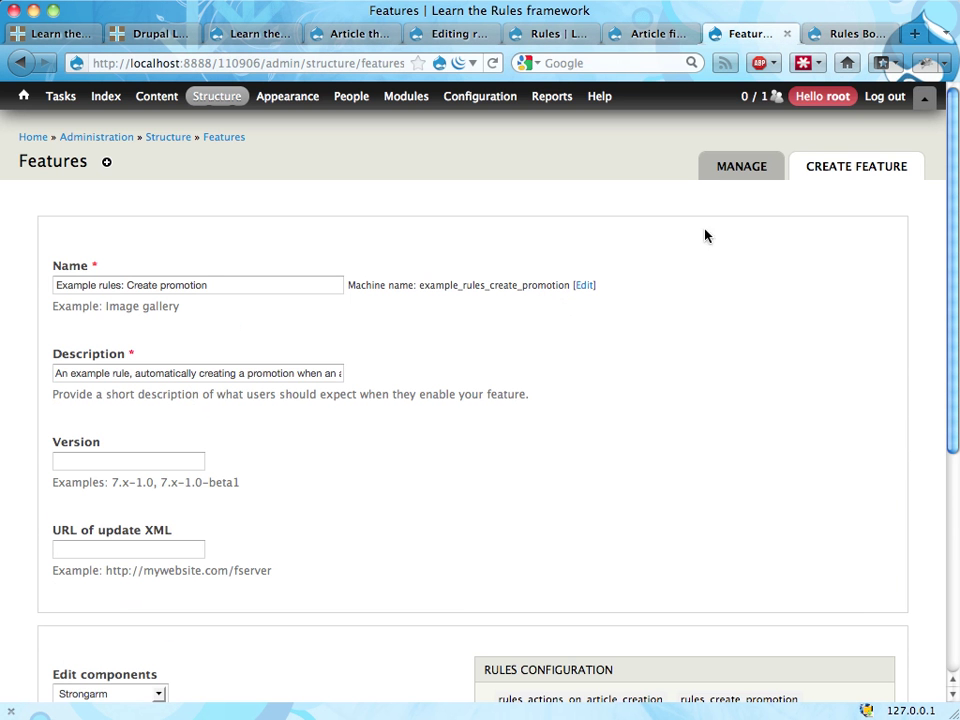
click(728, 174)
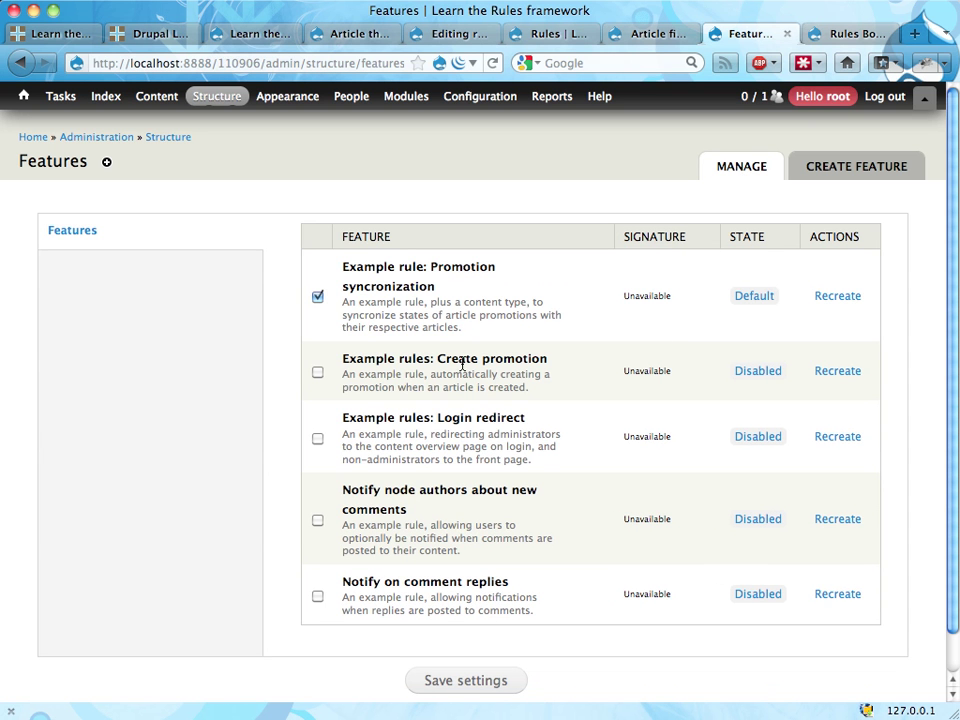
Enable the "Example rules: Create promotion" feature, save the settings and check its entry in the feature list.
drag(362, 377, 488, 386)
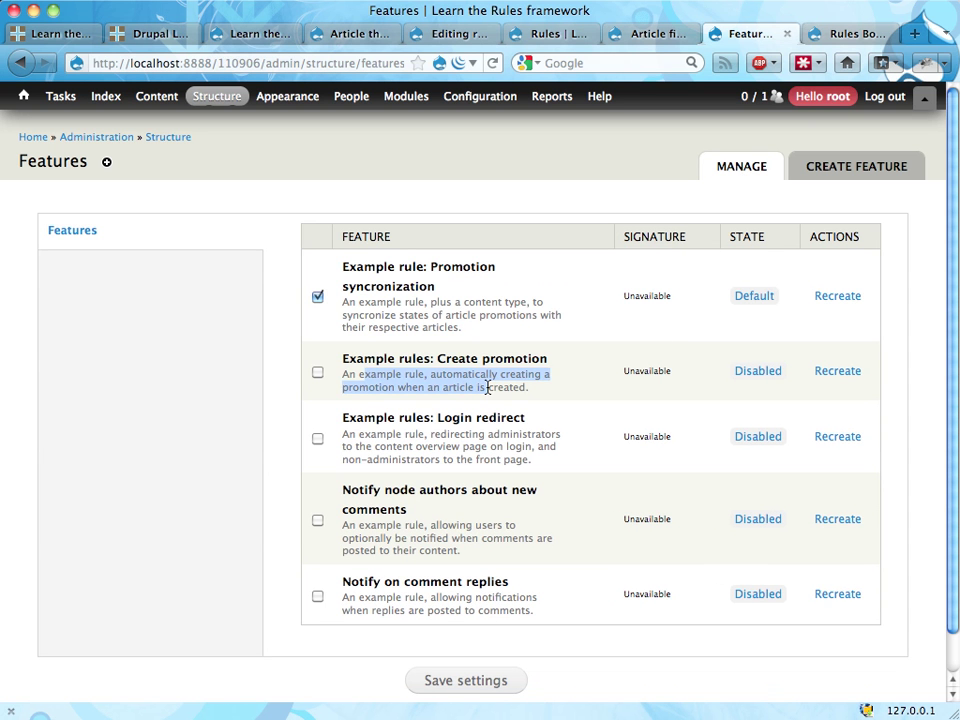
click(317, 373)
scroll(452, 381, down, 1)
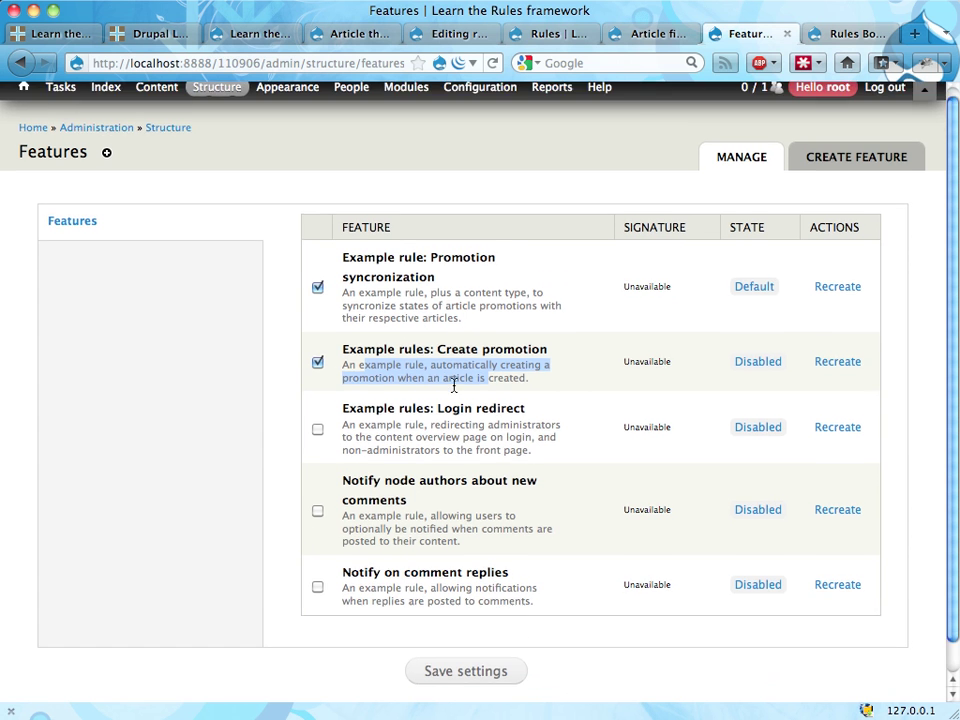
click(465, 641)
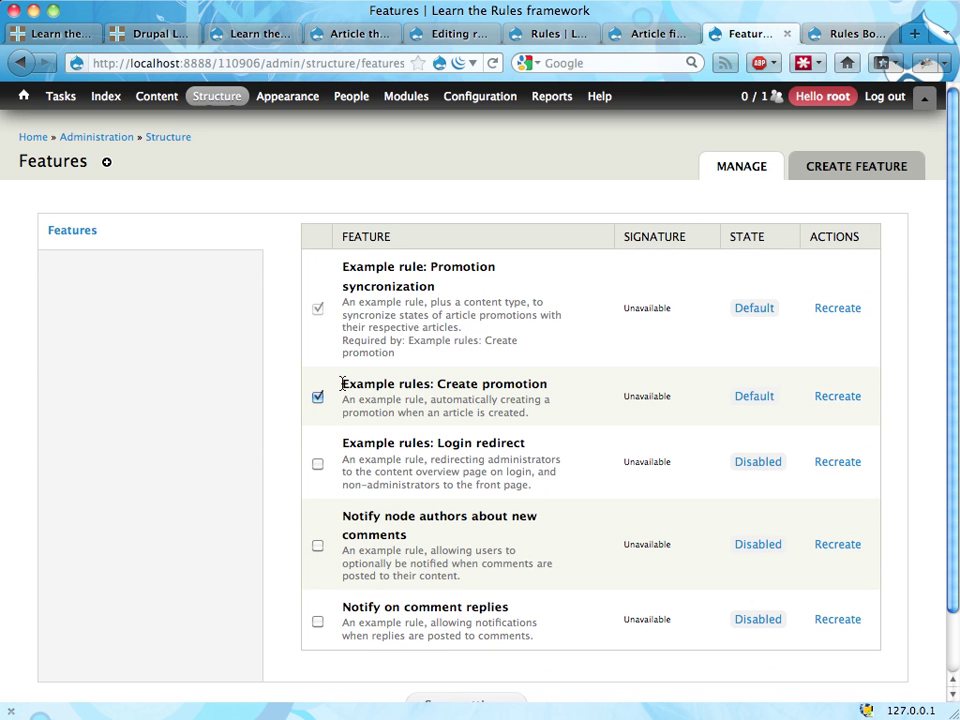
drag(345, 384, 548, 415)
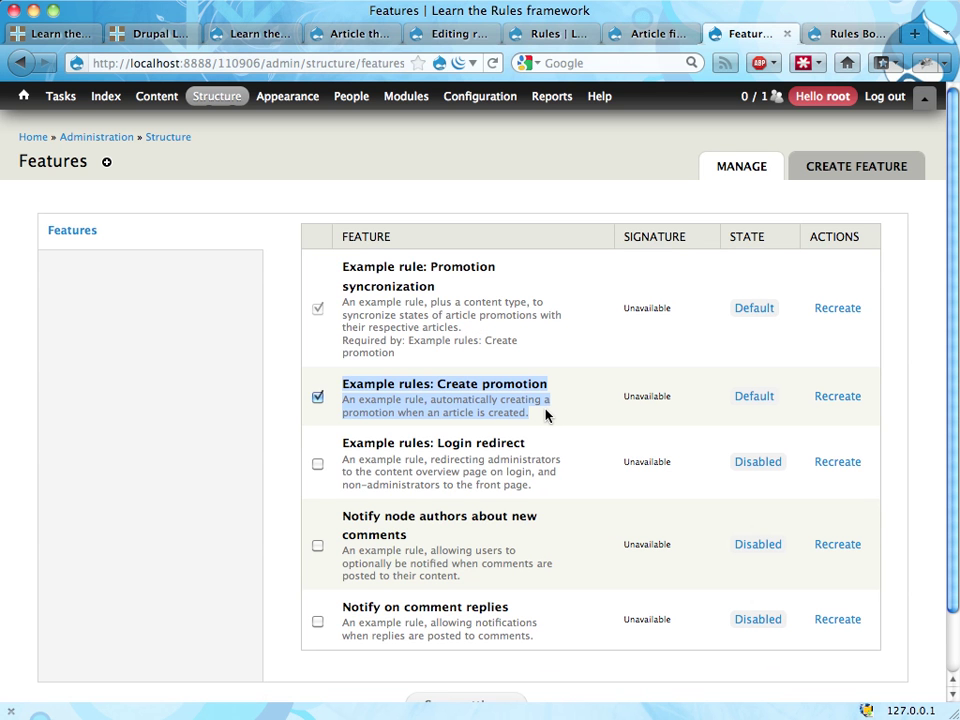
scroll(325, 400, down, 2)
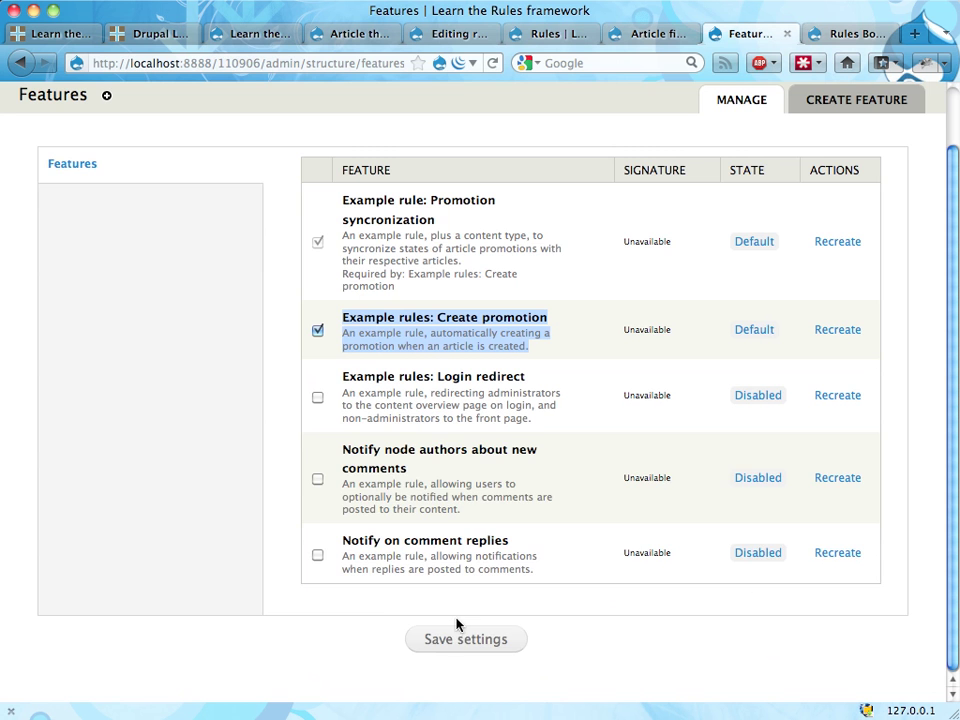
scroll(485, 514, up, 2)
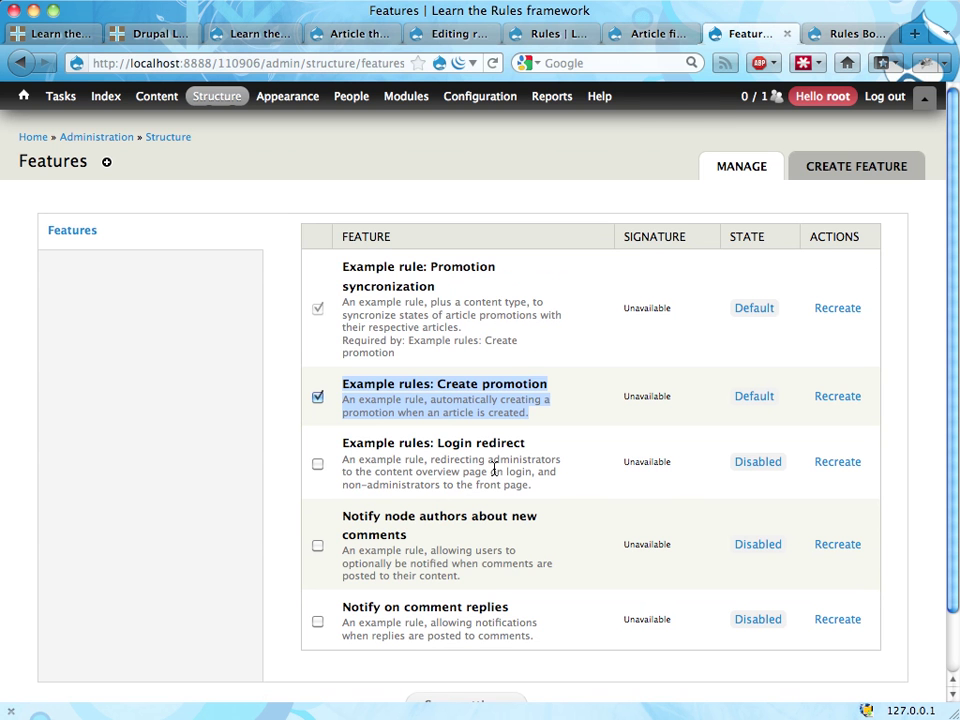
Revert the "Create promotion" rule set to its default configuration from the Rules components list.
click(547, 33)
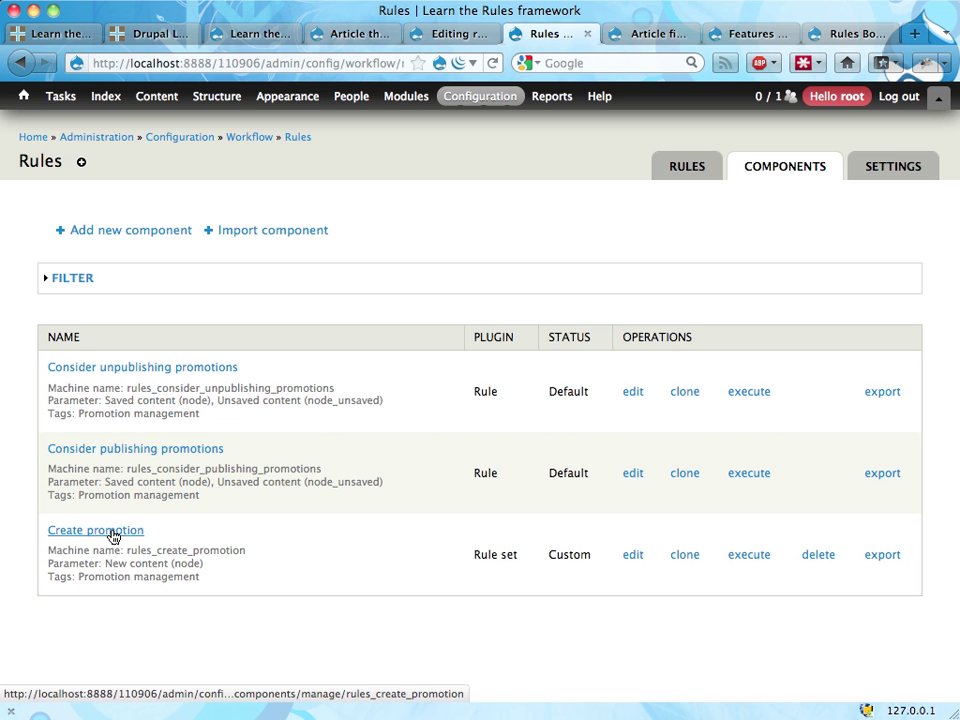
click(818, 555)
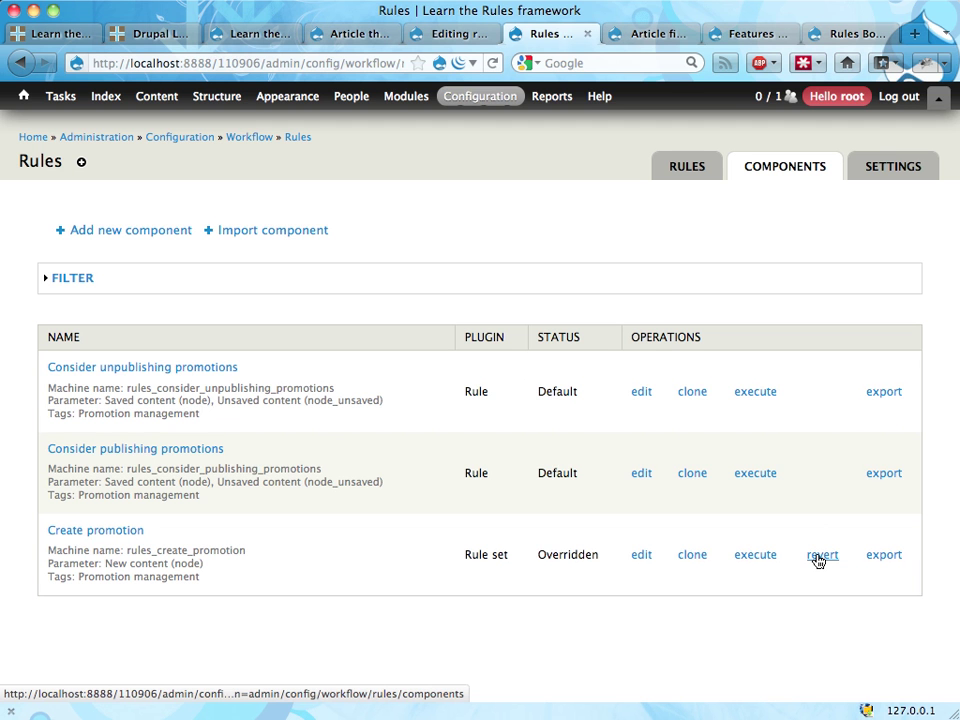
click(818, 556)
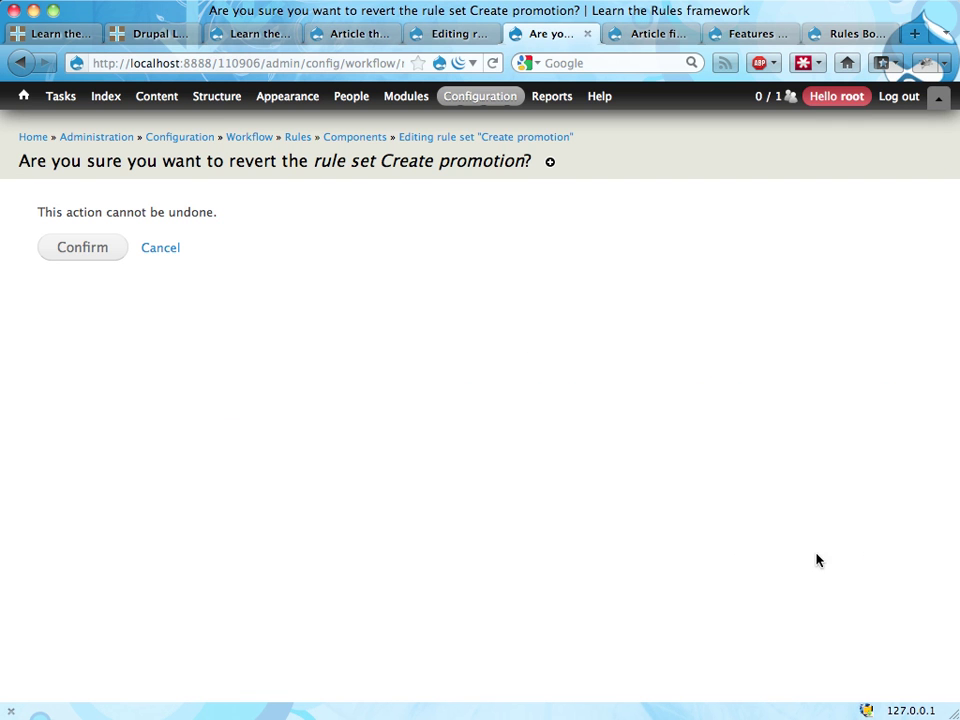
click(81, 252)
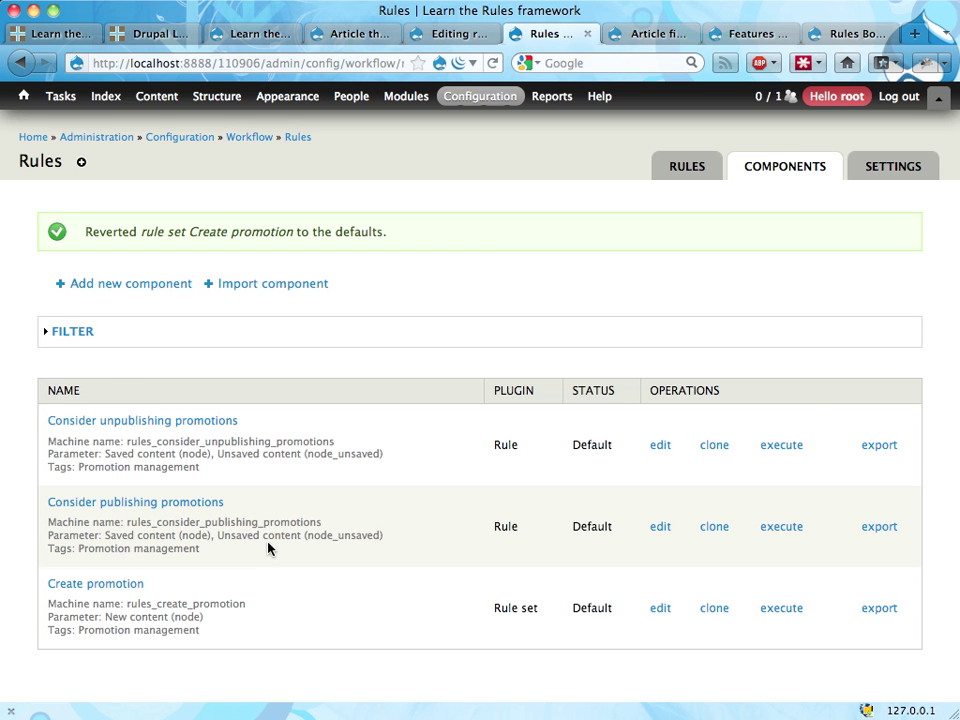
Revert the reaction rule "Actions on article creation" to its default configuration from the Rules list.
key(ctrl+shift+Tab)
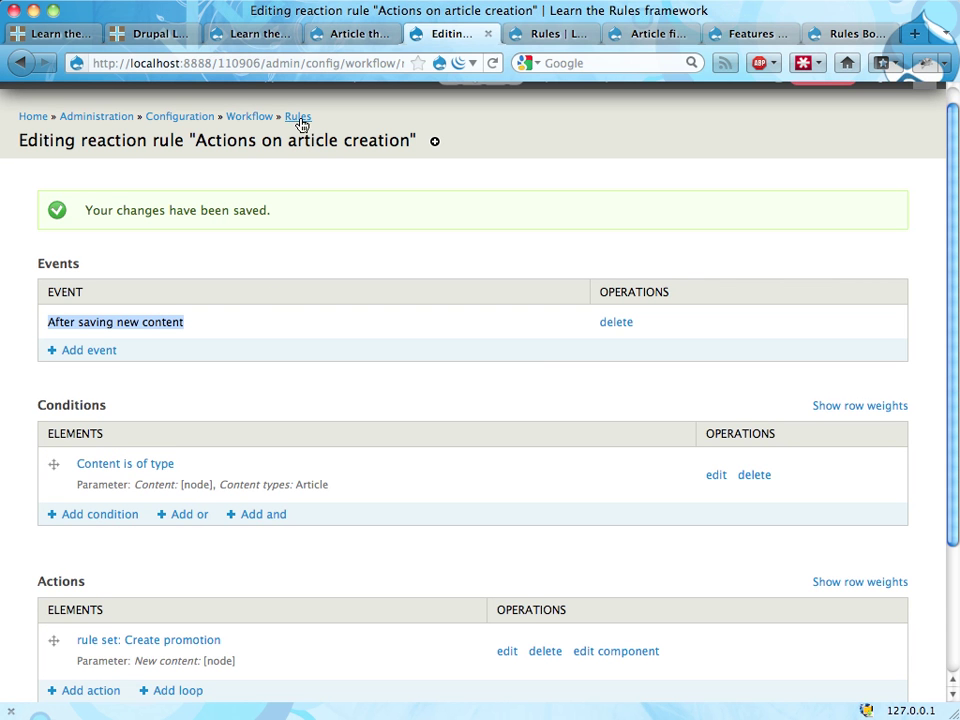
click(298, 117)
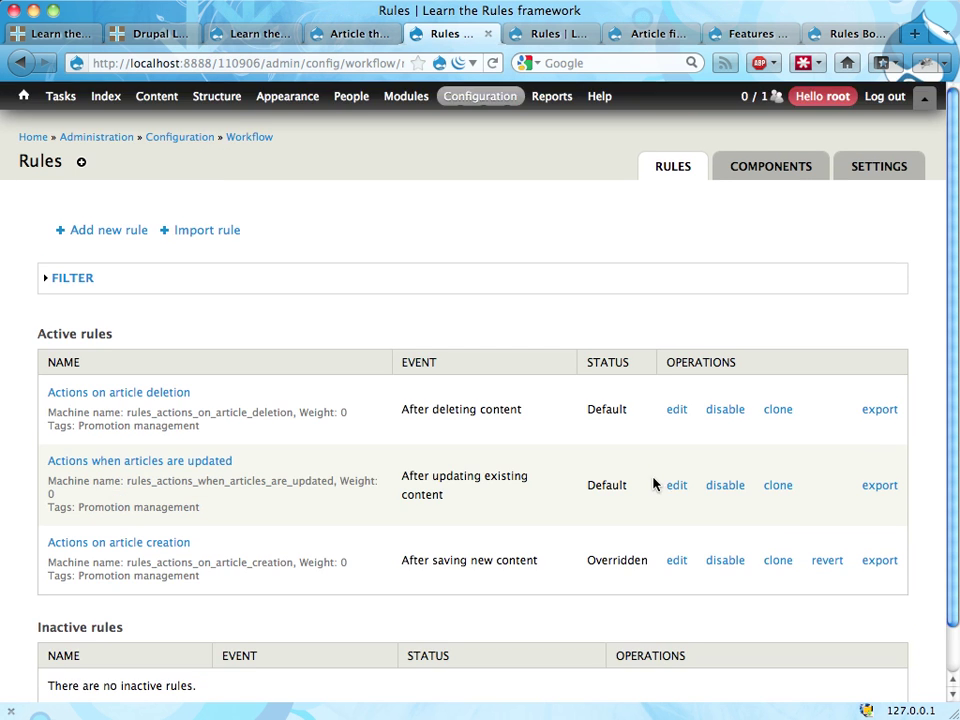
scroll(655, 484, down, 1)
click(821, 512)
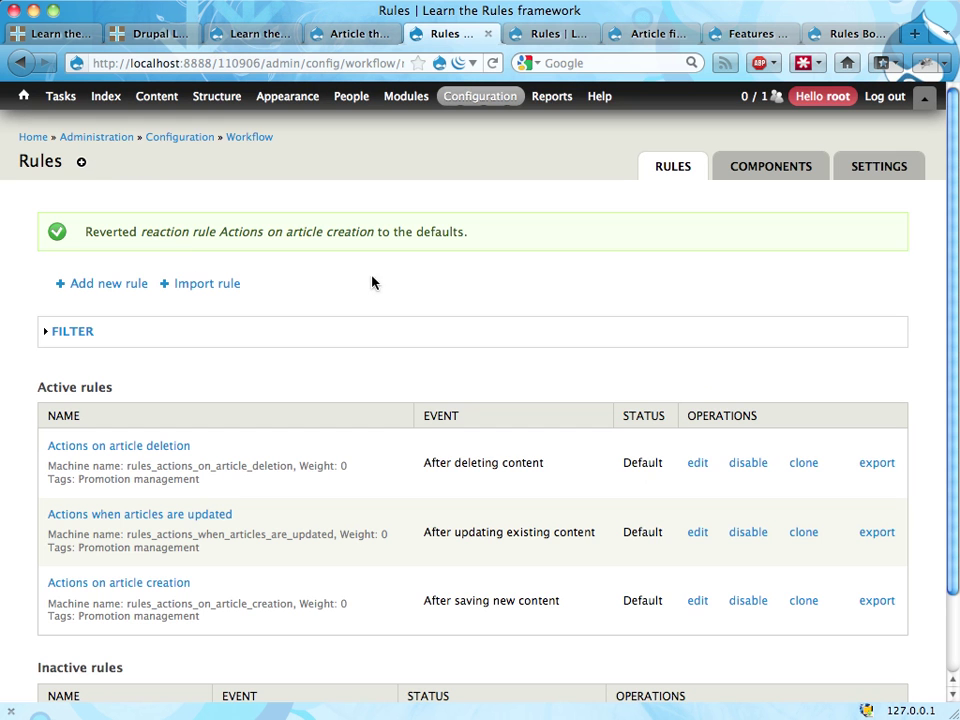
Open the "Show a message on the site" action of the "Display an edit link" rule in the "Create promotion" rule set.
click(543, 36)
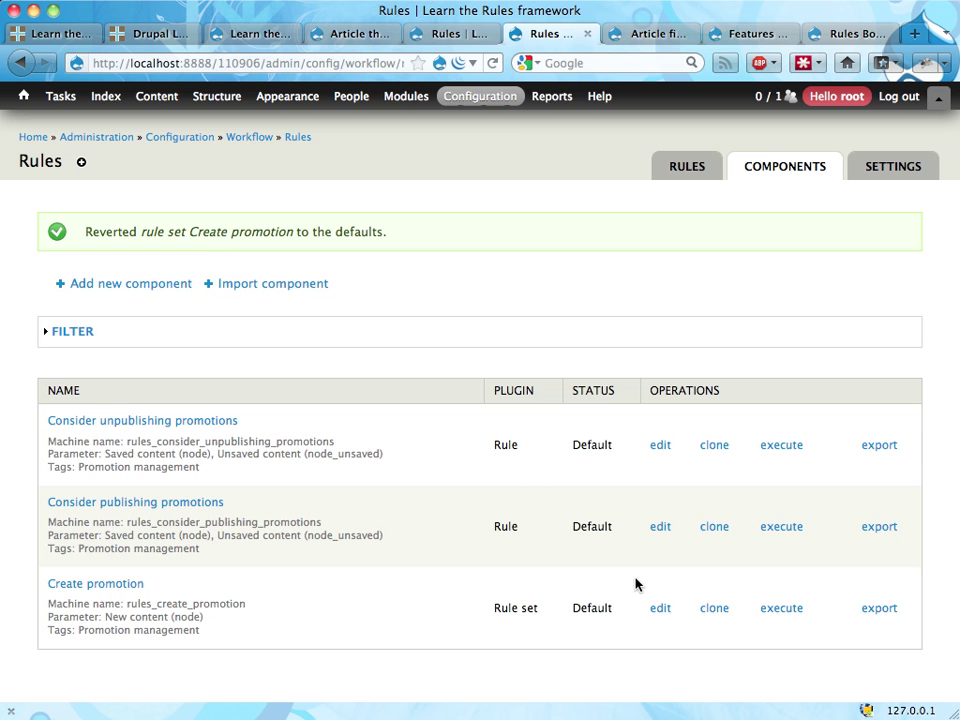
click(659, 612)
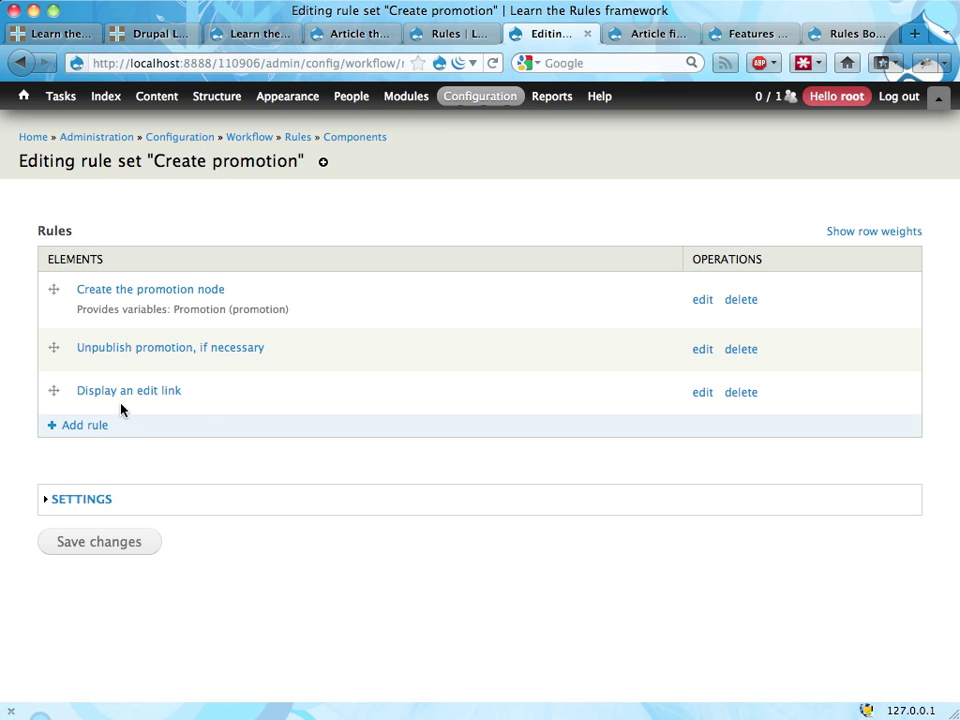
click(129, 393)
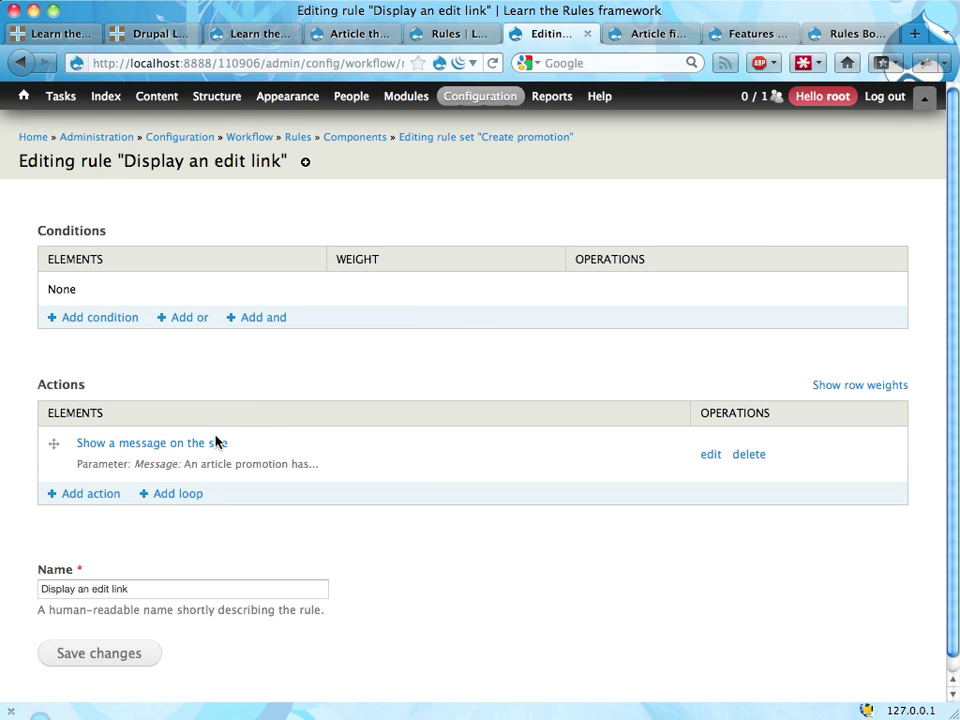
click(209, 444)
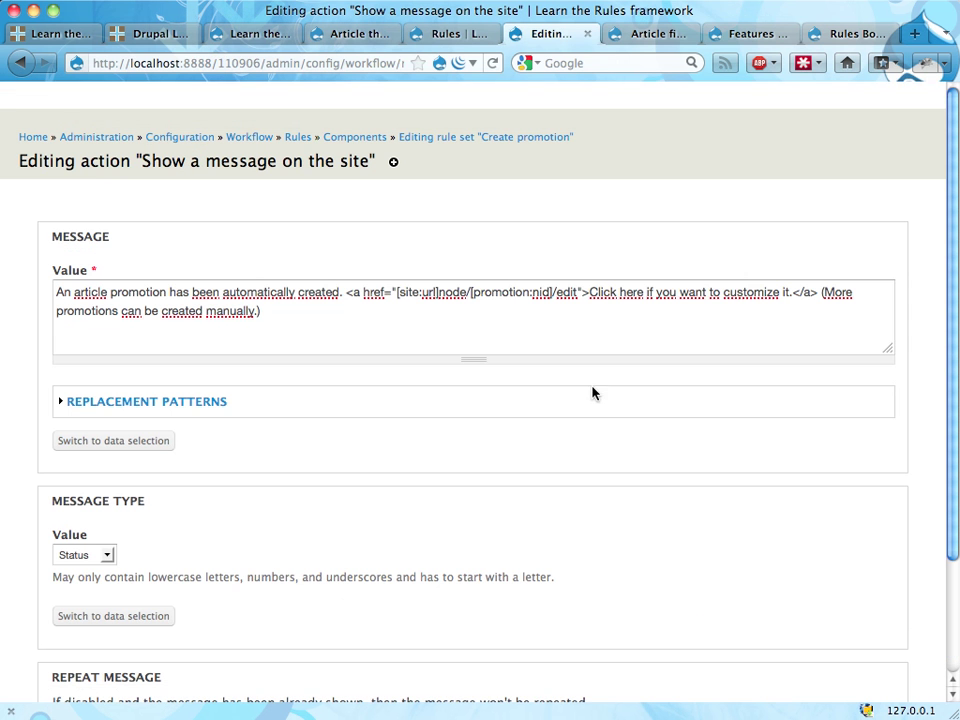
Append "This message is changed!" to the action's message text, save it and return to the Rules components list.
click(605, 344)
text(This mess)
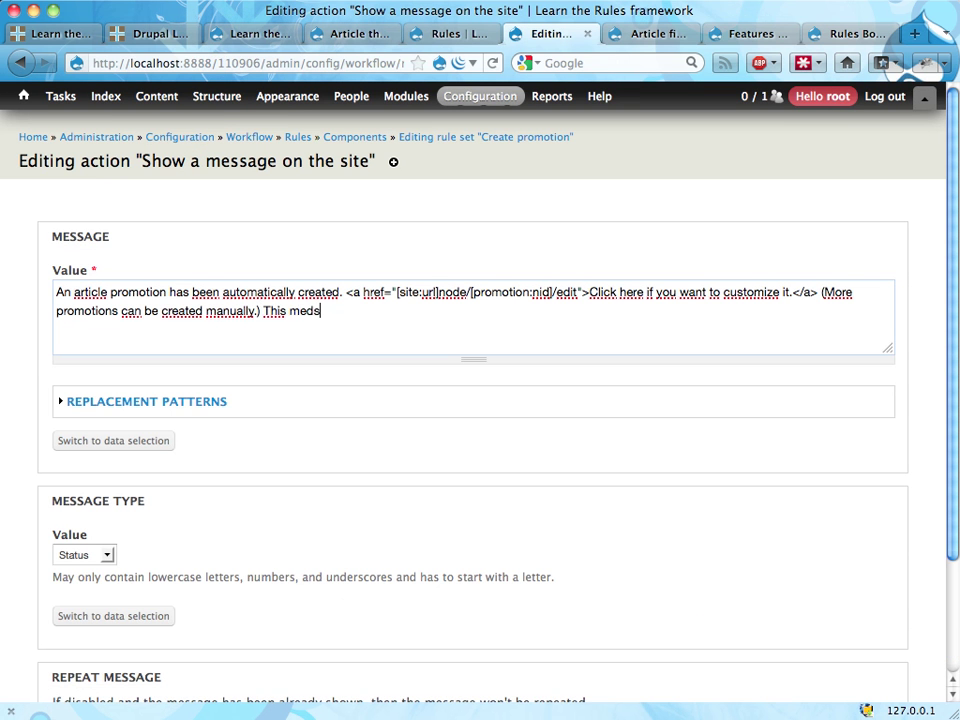
text(age is changed!)
scroll(498, 441, down, 3)
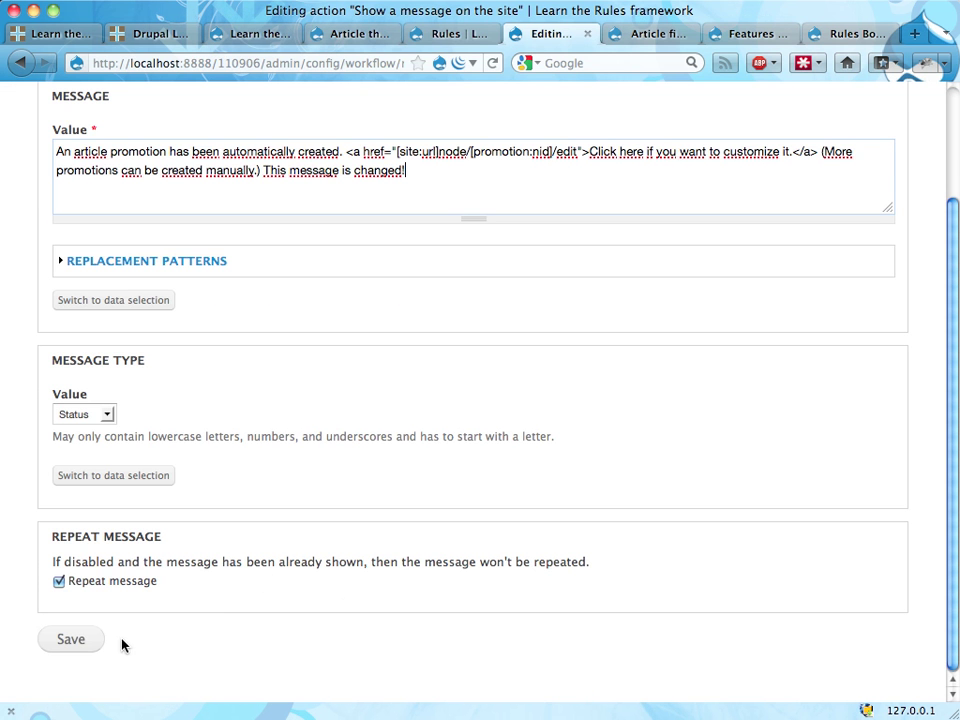
click(75, 639)
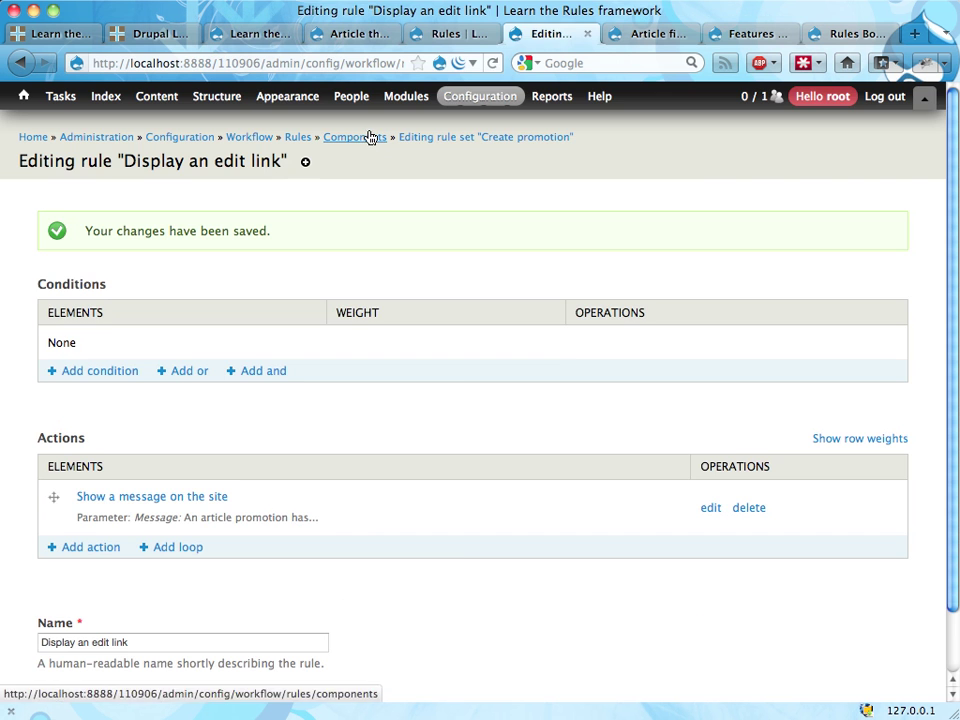
click(370, 137)
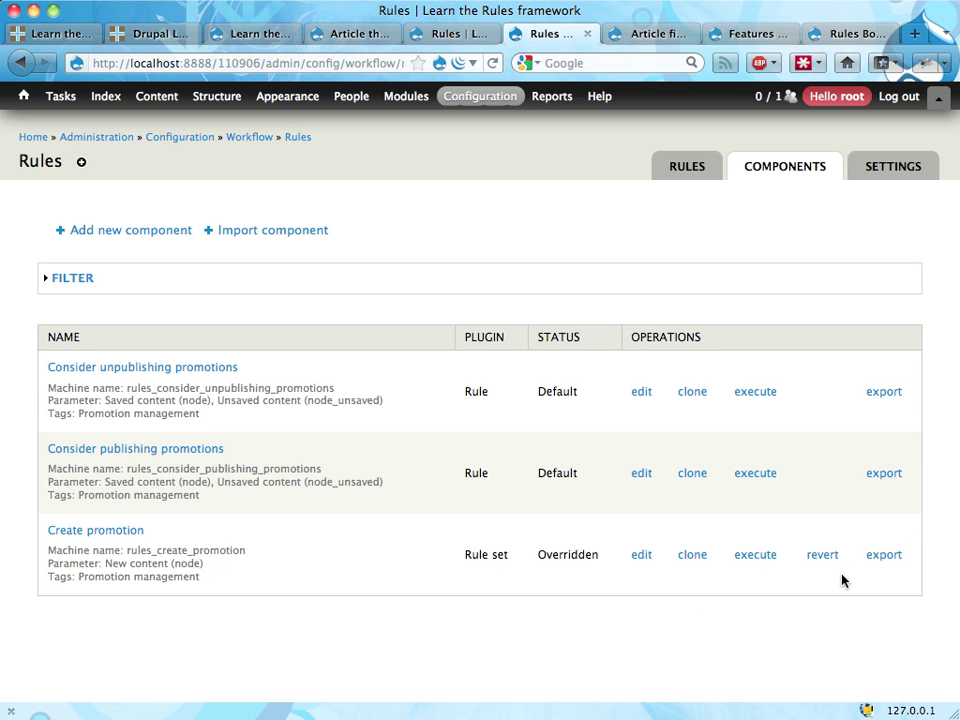
Refresh the Features list and open the overridden state details of the "Example rules: Create promotion" feature.
click(733, 33)
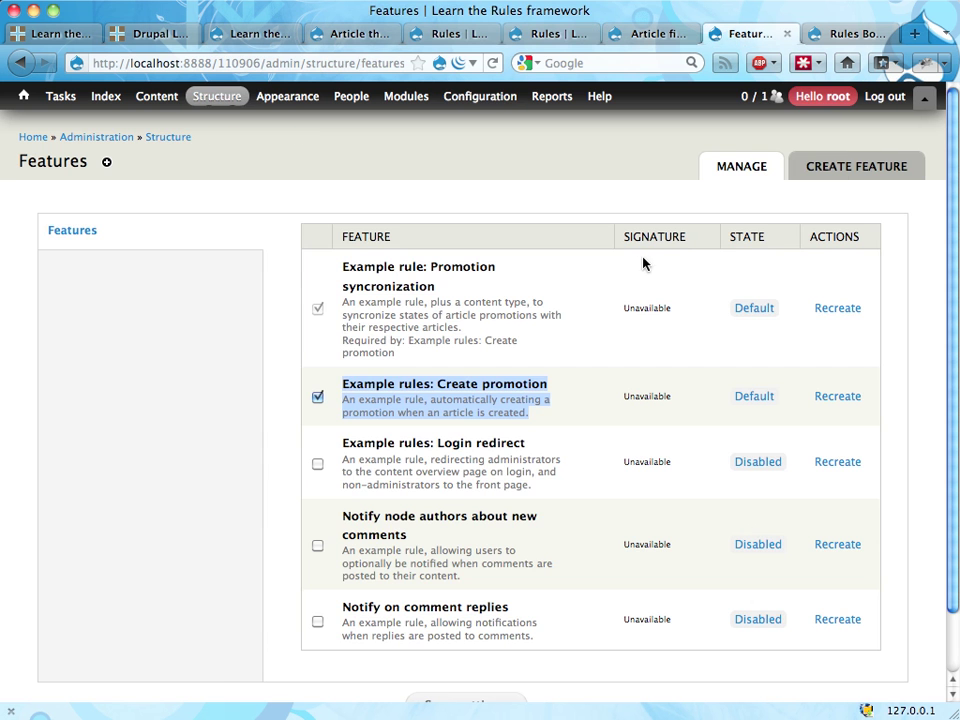
key(super+r)
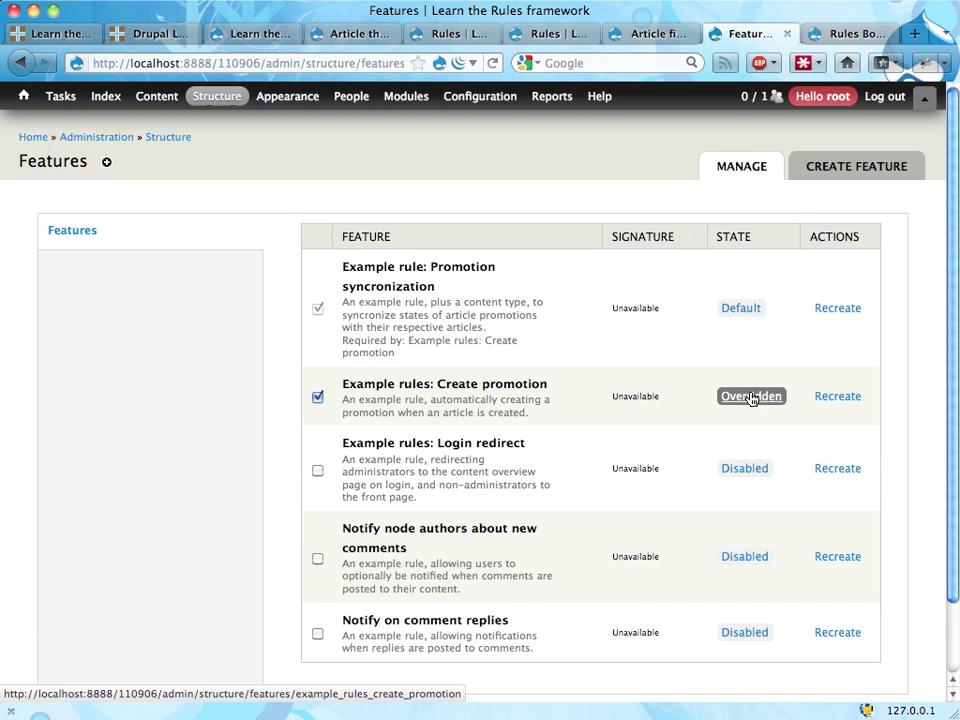
click(751, 397)
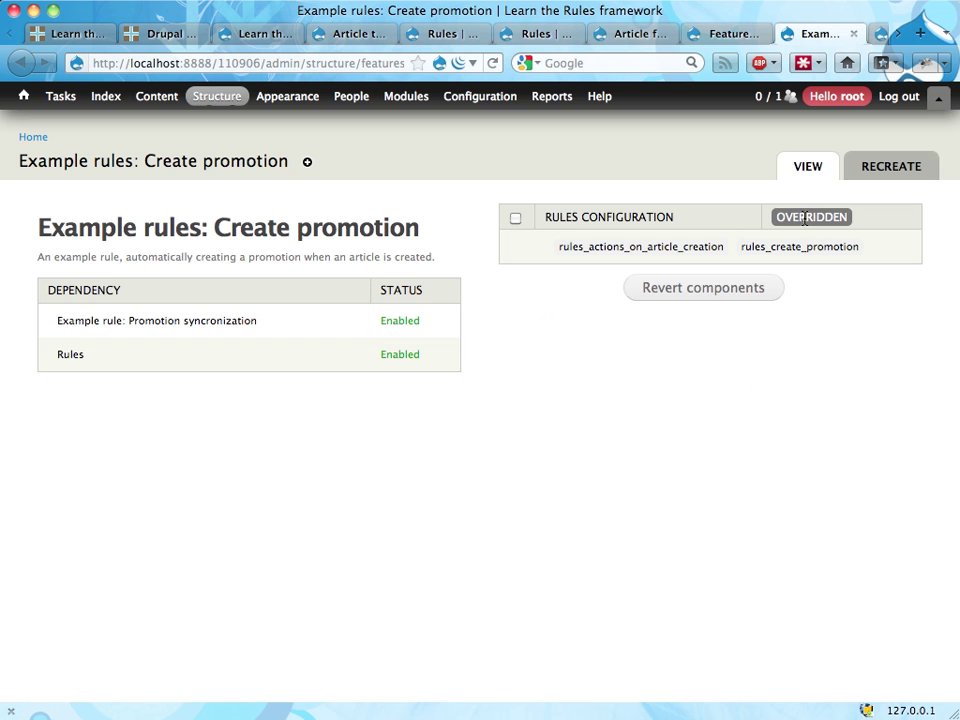
drag(775, 217, 842, 214)
Revert the overridden Rules configuration components of the "Example rules: Create promotion" feature.
key(ctrl+shift+Tab)
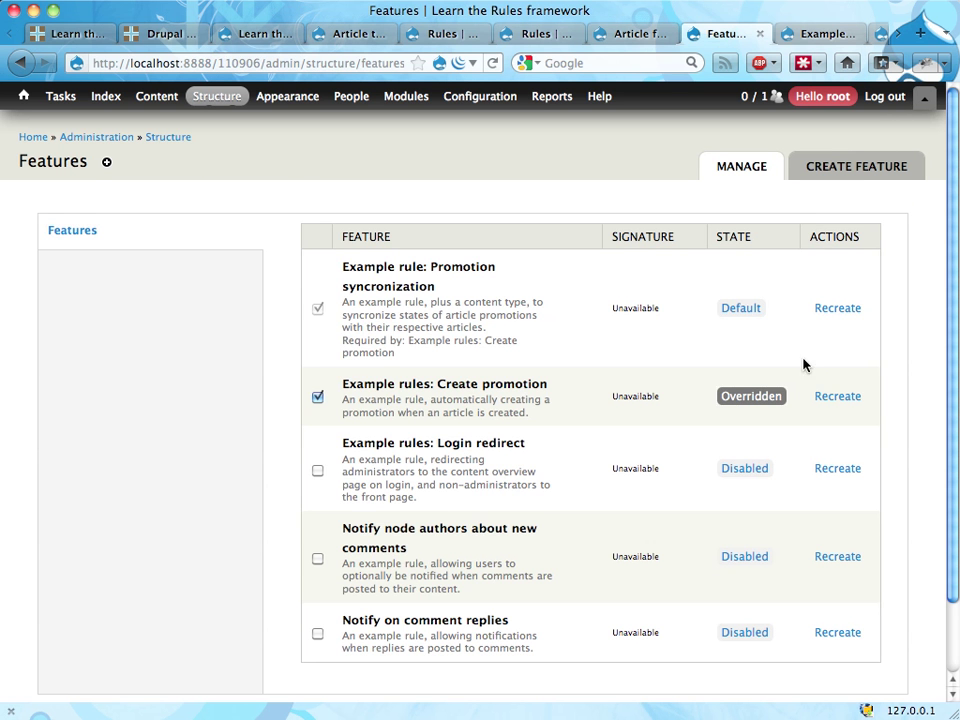
key(ctrl+Tab)
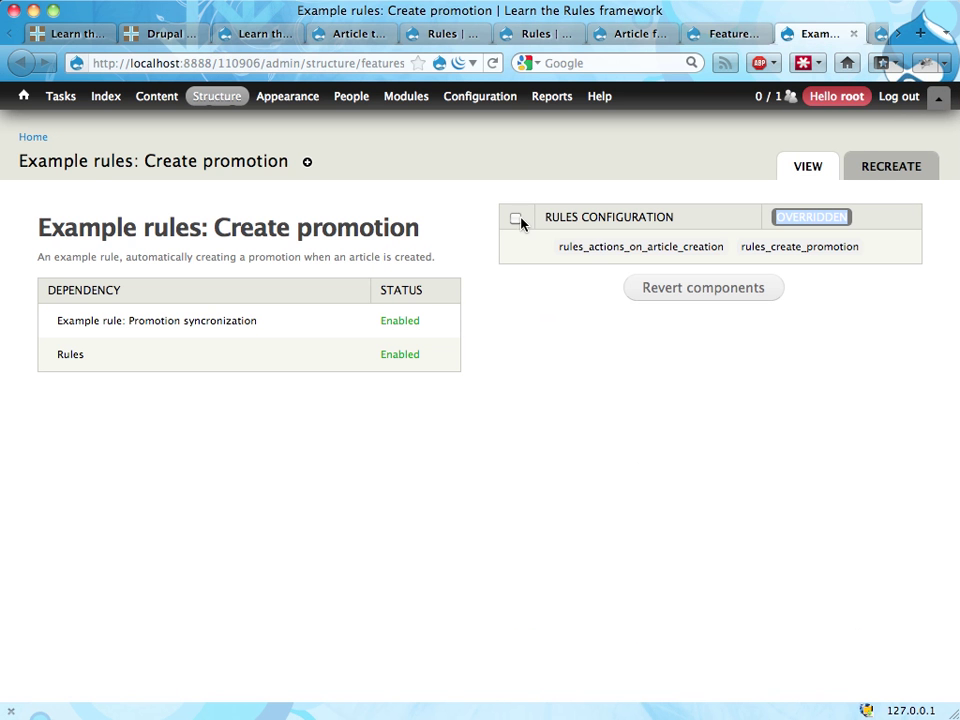
click(515, 218)
click(645, 291)
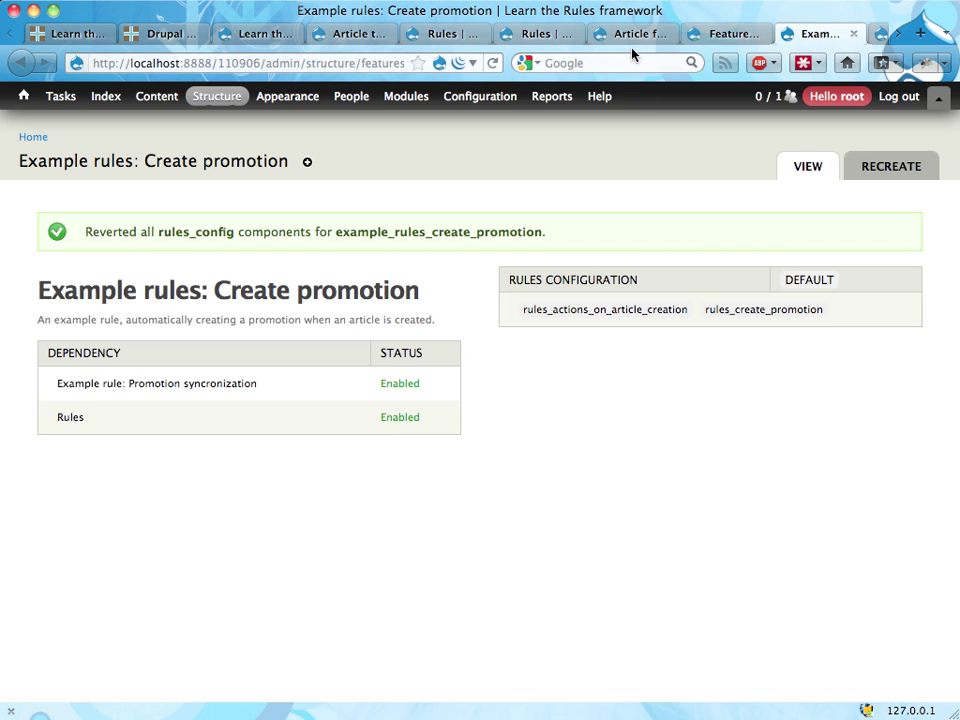
Return to the Rules components list and refresh it to check the status of "Create promotion".
click(636, 36)
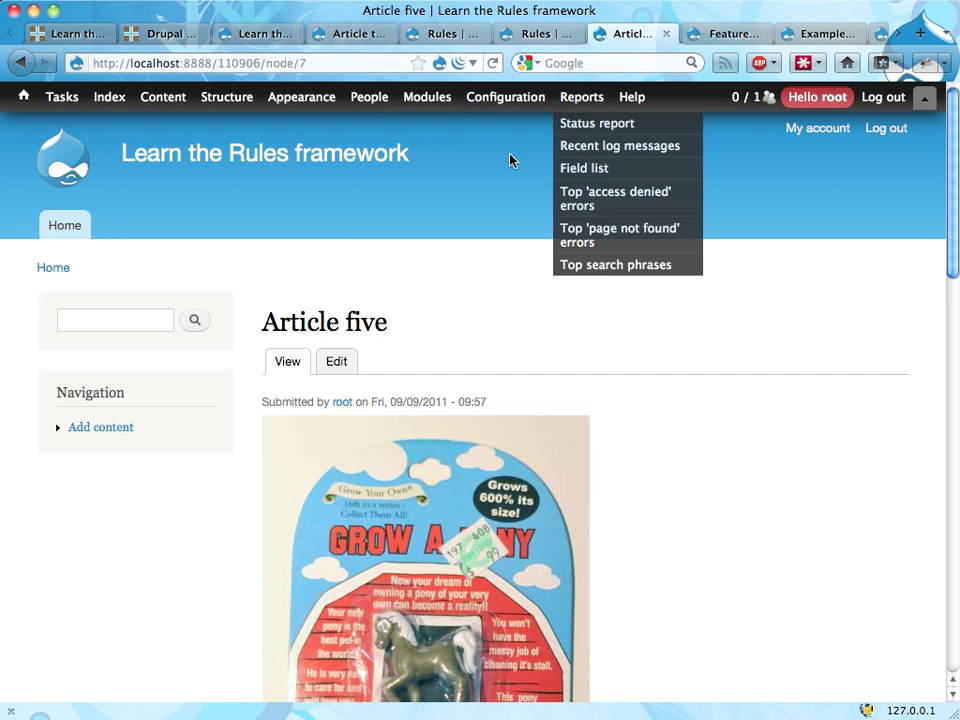
click(530, 36)
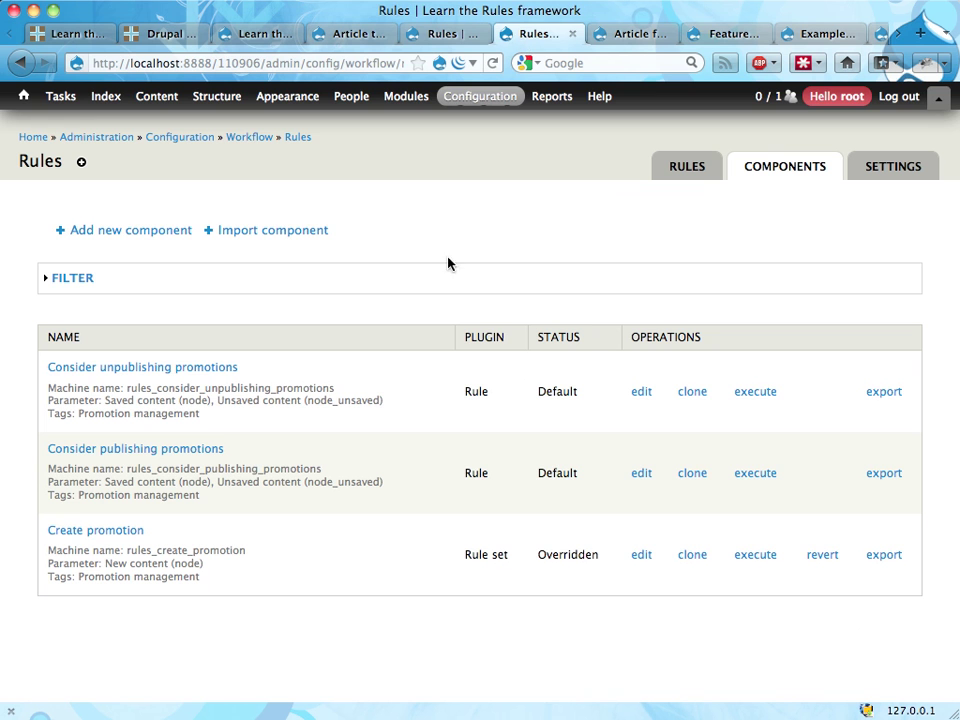
key(super+r)
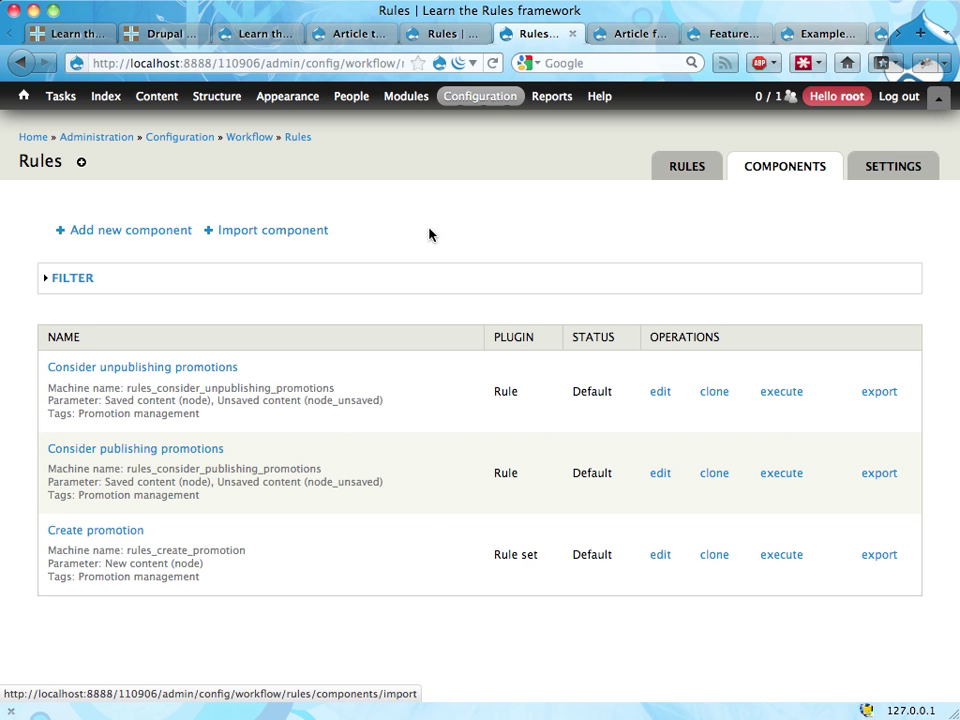
Open the rule import form from the Rules list and look over its import text area and Overwrite option.
click(453, 36)
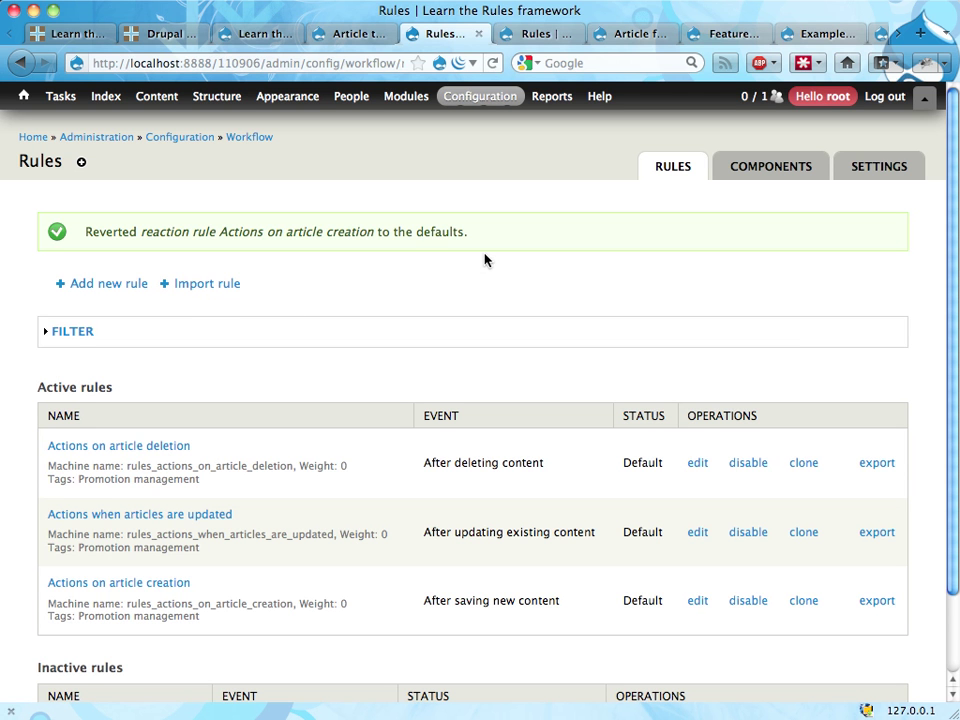
click(213, 288)
click(250, 310)
scroll(250, 310, down, 3)
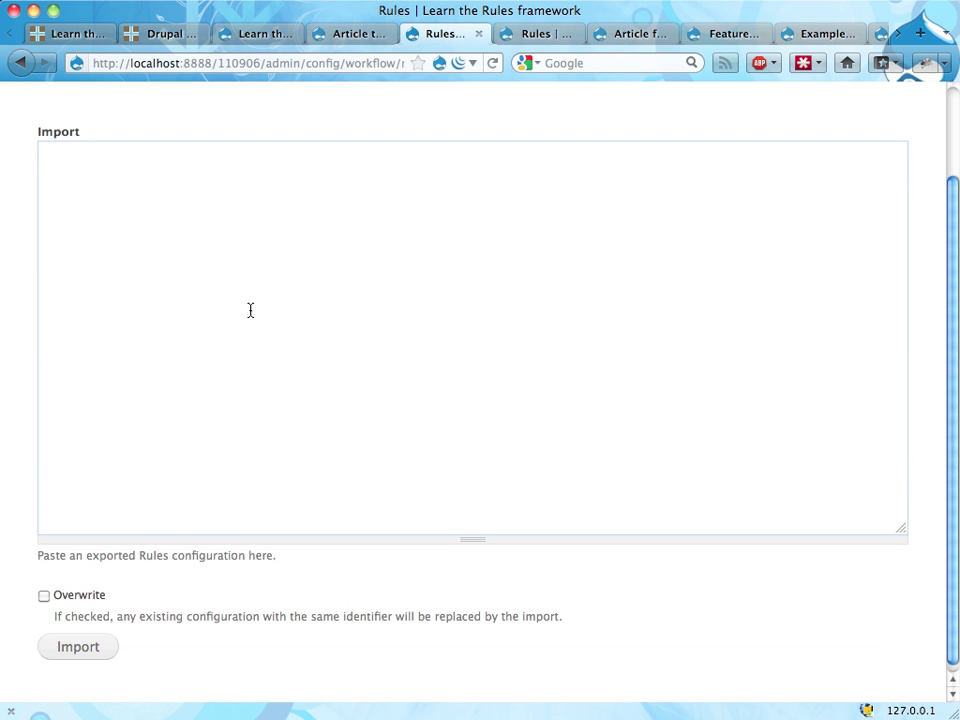
scroll(250, 310, up, 3)
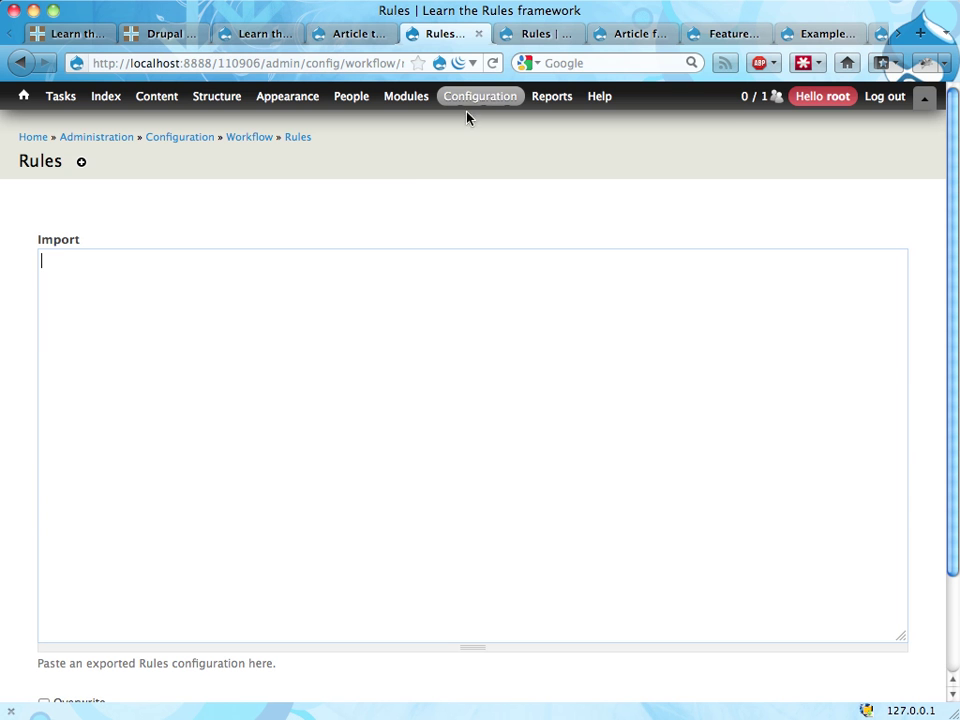
Open the Rules components list in a separate browser tab.
mouse_move(465, 98)
mouse_move(467, 336)
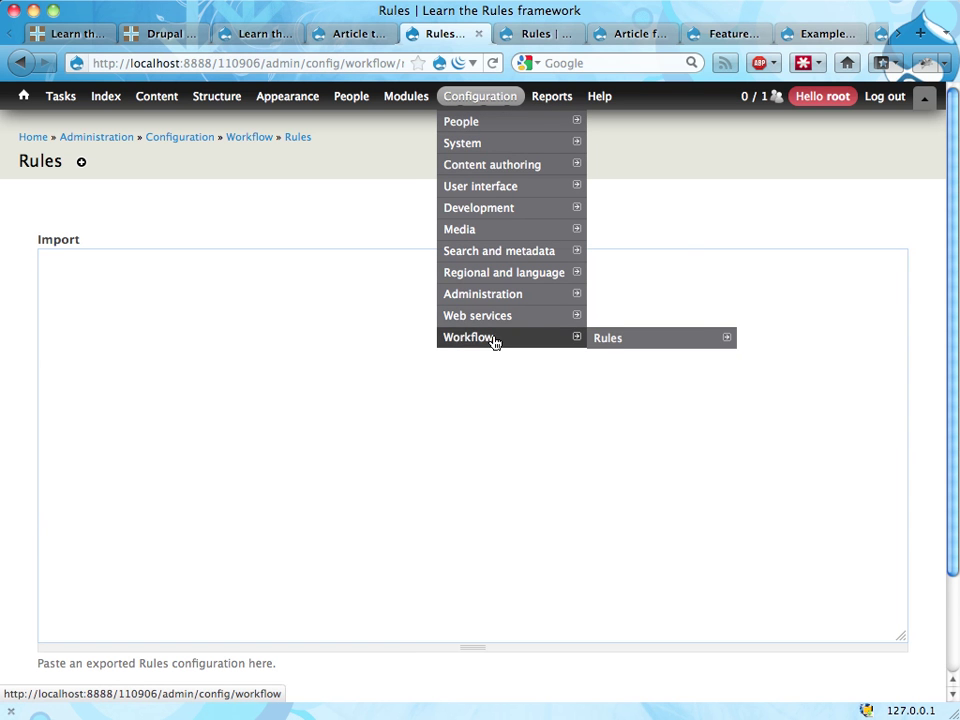
mouse_move(619, 339)
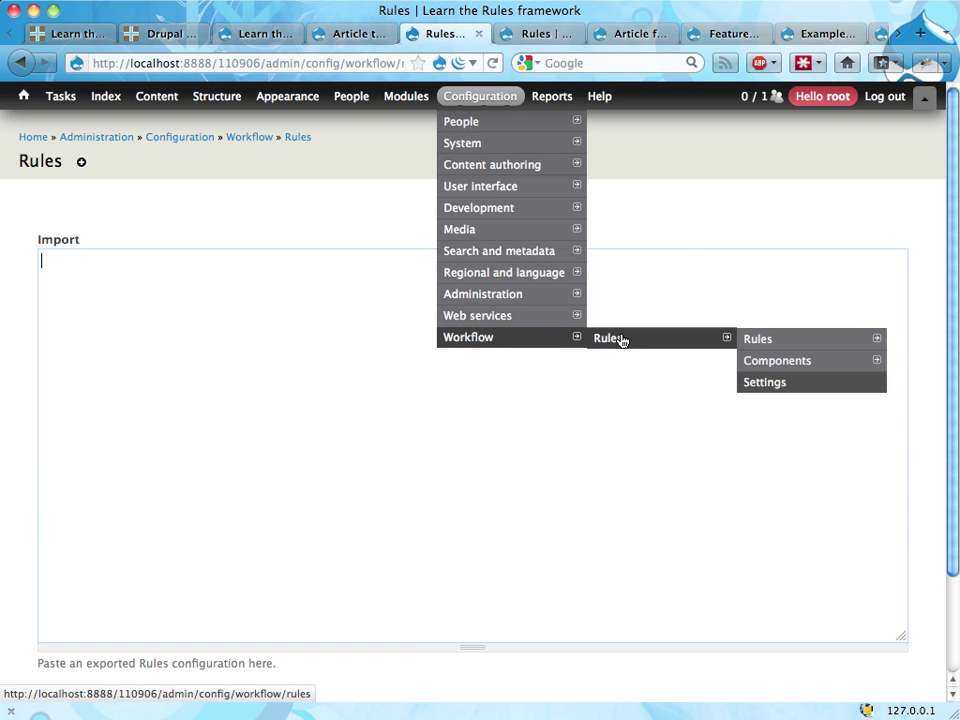
click(771, 375)
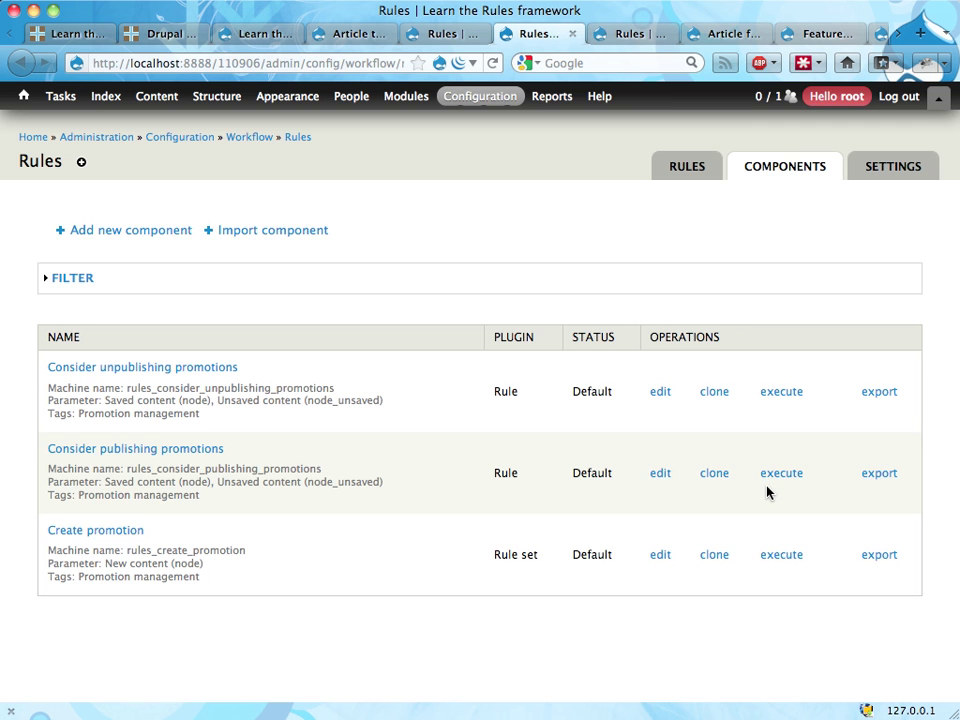
mouse_move(480, 96)
mouse_move(494, 338)
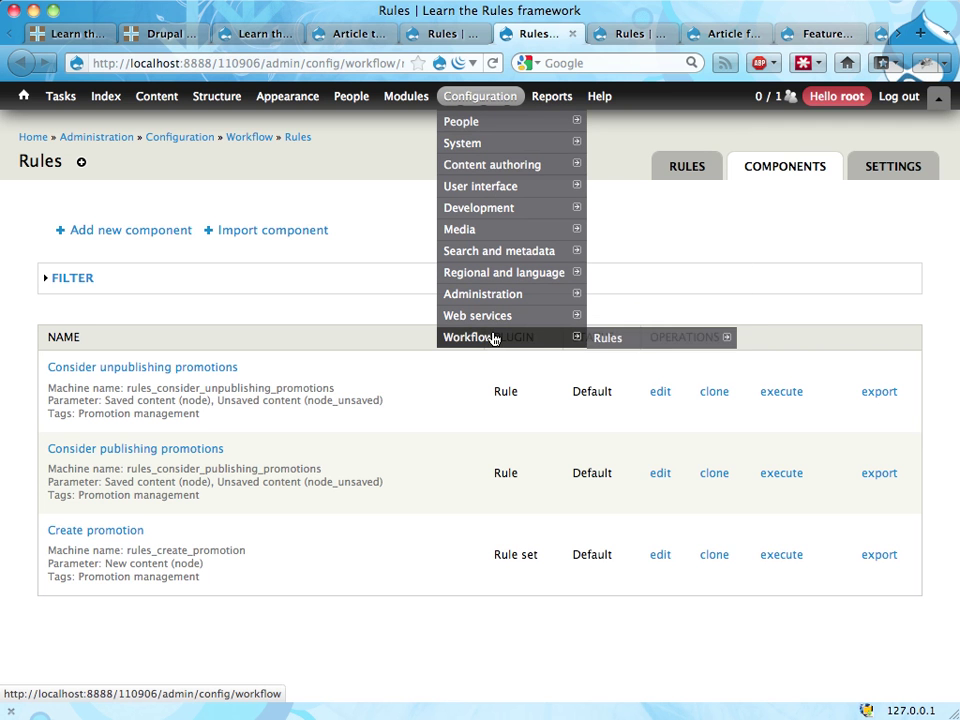
mouse_move(671, 339)
click(761, 339)
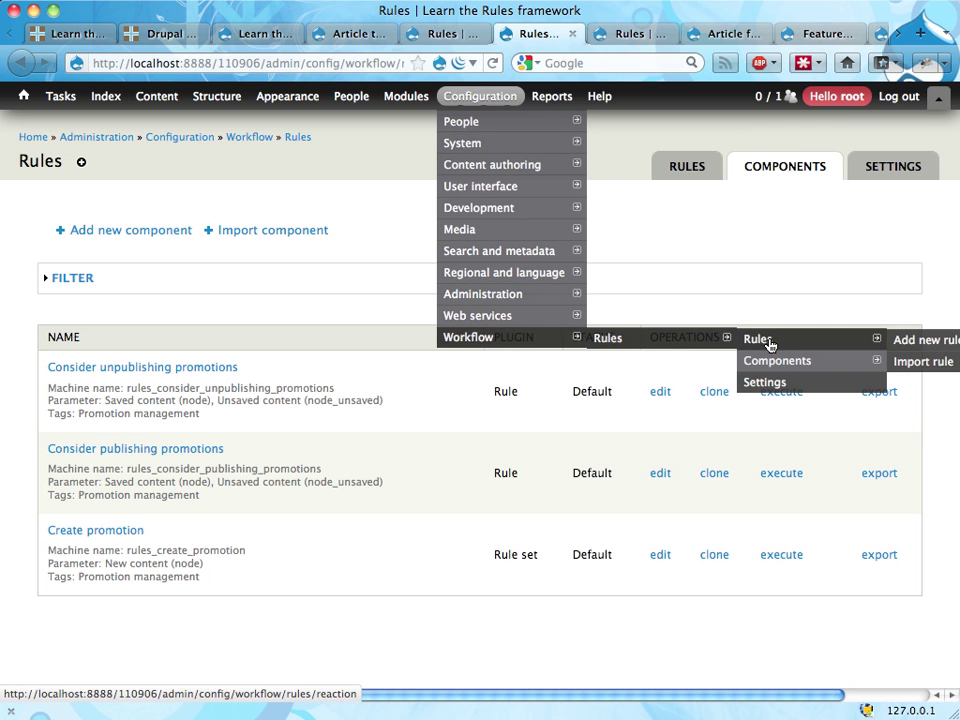
mouse_move(786, 372)
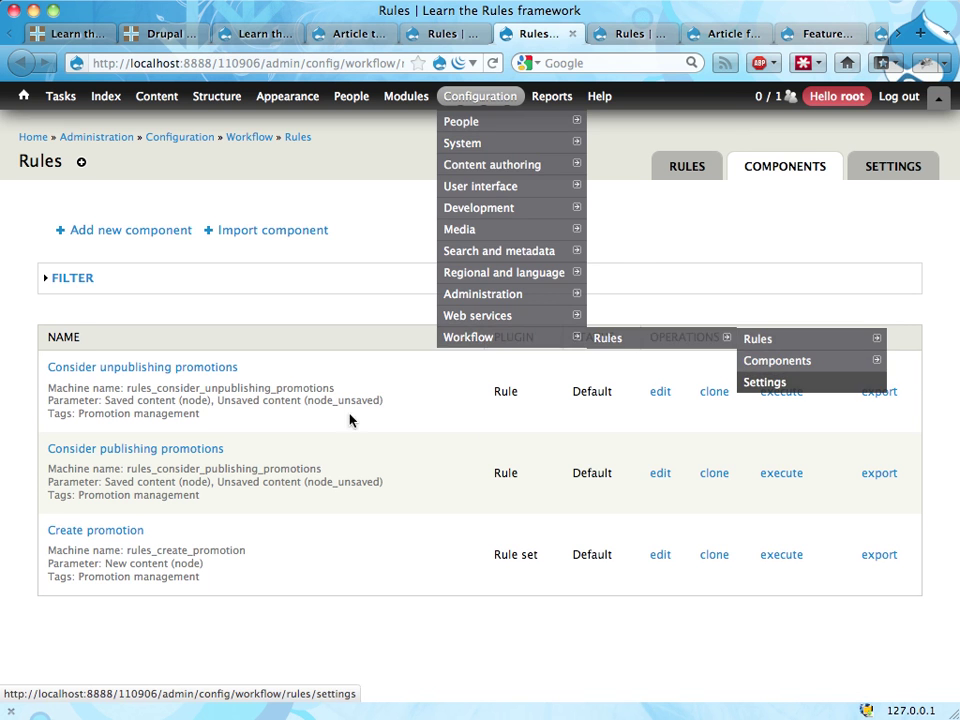
mouse_move(335, 410)
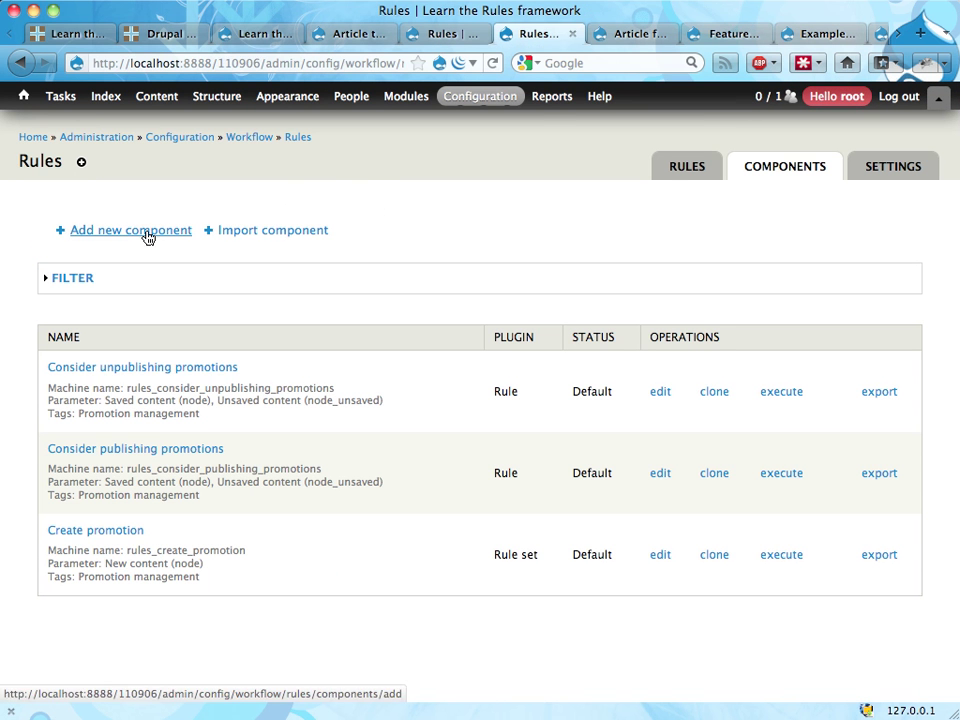
Add a reaction rule named "Test rule" that reacts on the event "A comment is viewed" and save it.
click(688, 168)
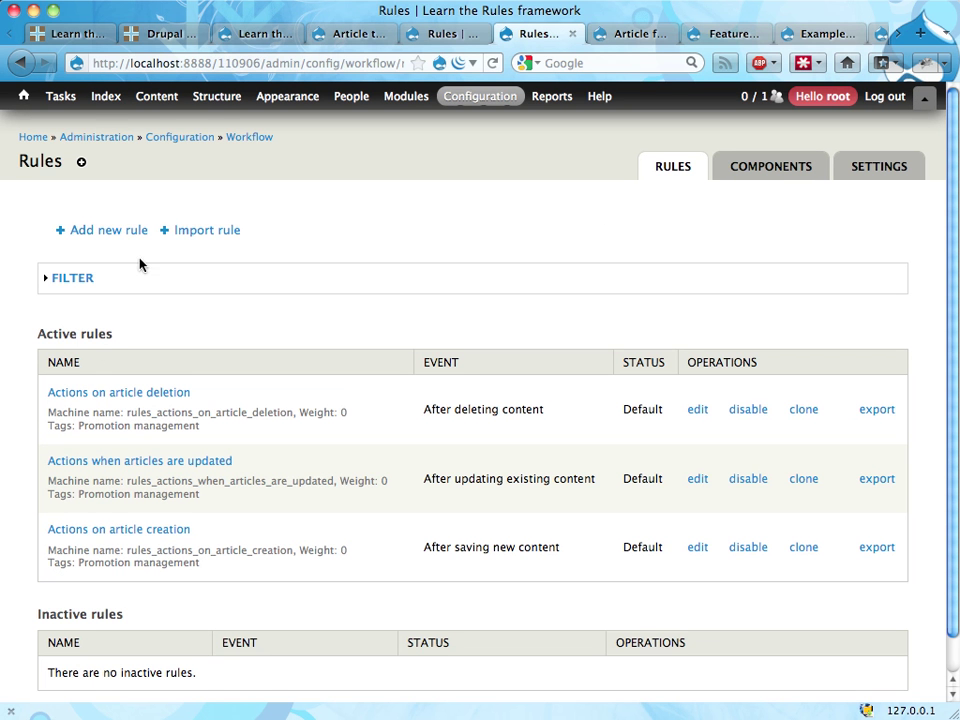
click(116, 231)
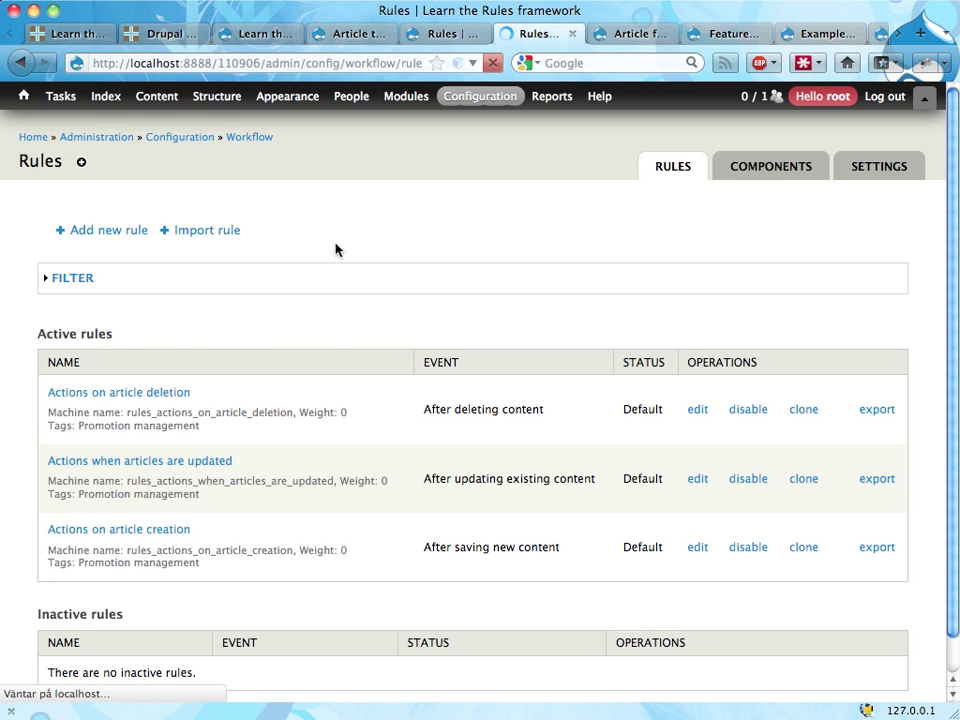
click(255, 265)
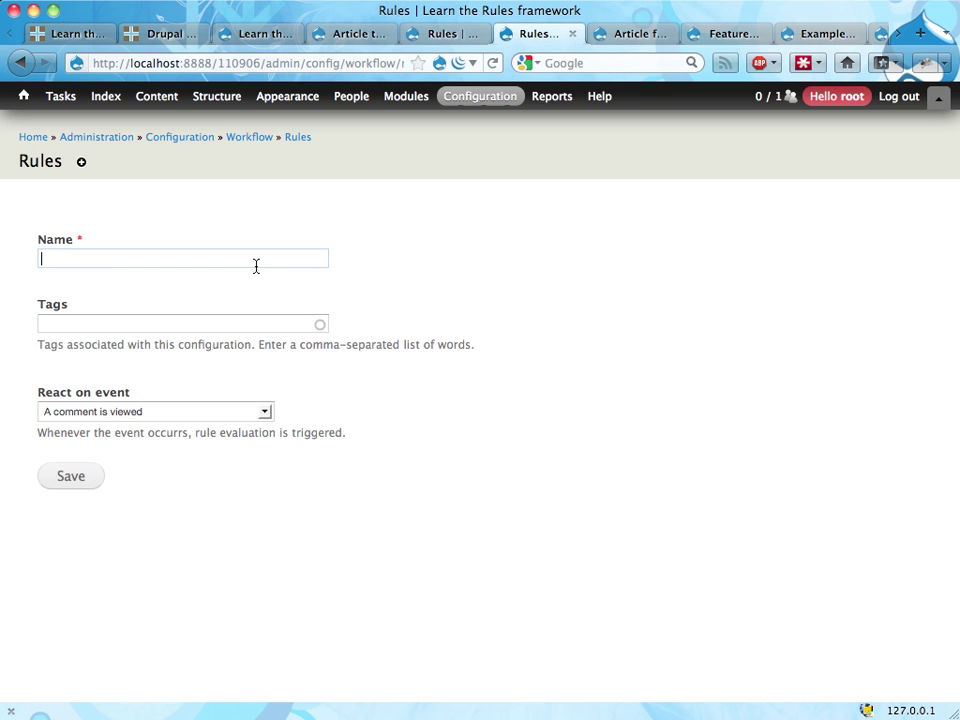
text(Test rule)
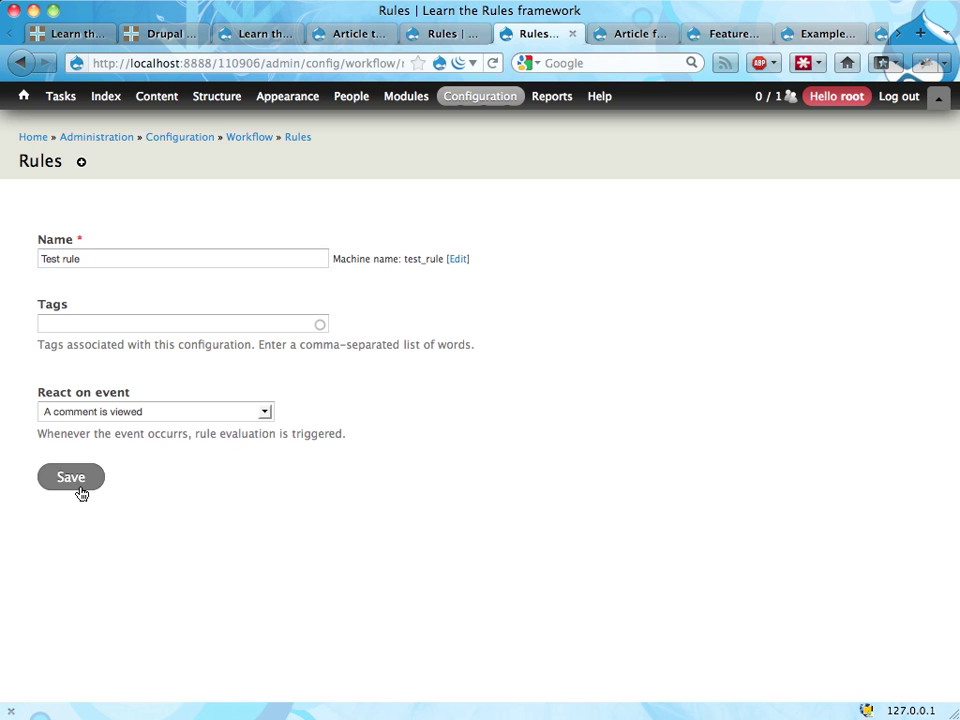
click(76, 486)
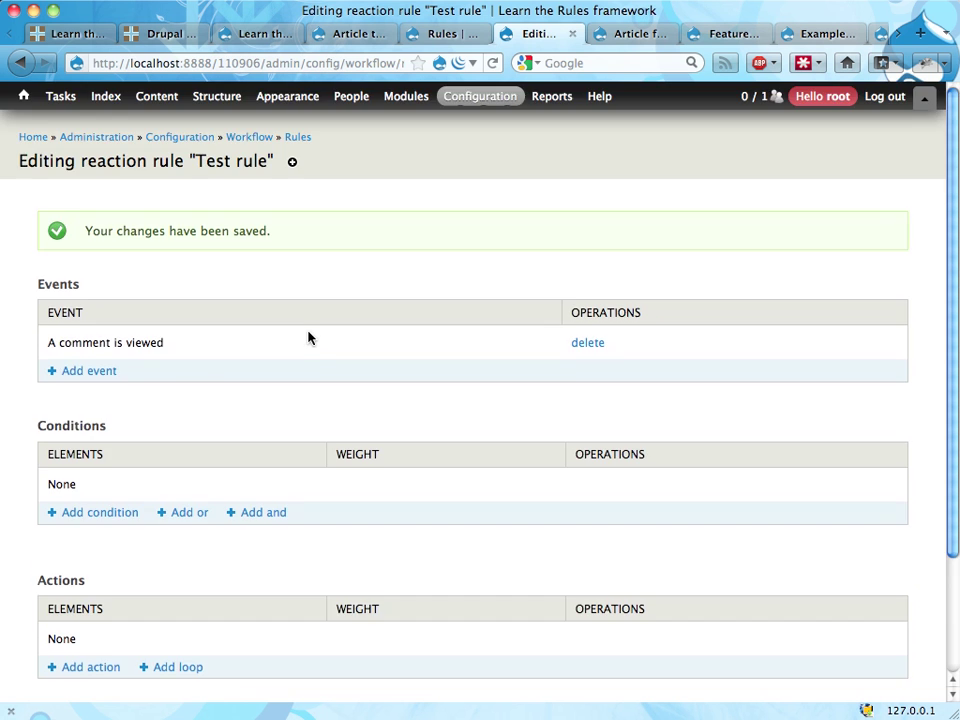
Look over the editing page of "Test rule" and return to the Rules list.
scroll(310, 337, down, 3)
scroll(308, 338, up, 3)
mouse_move(480, 96)
mouse_move(480, 338)
scroll(129, 369, down, 3)
click(94, 598)
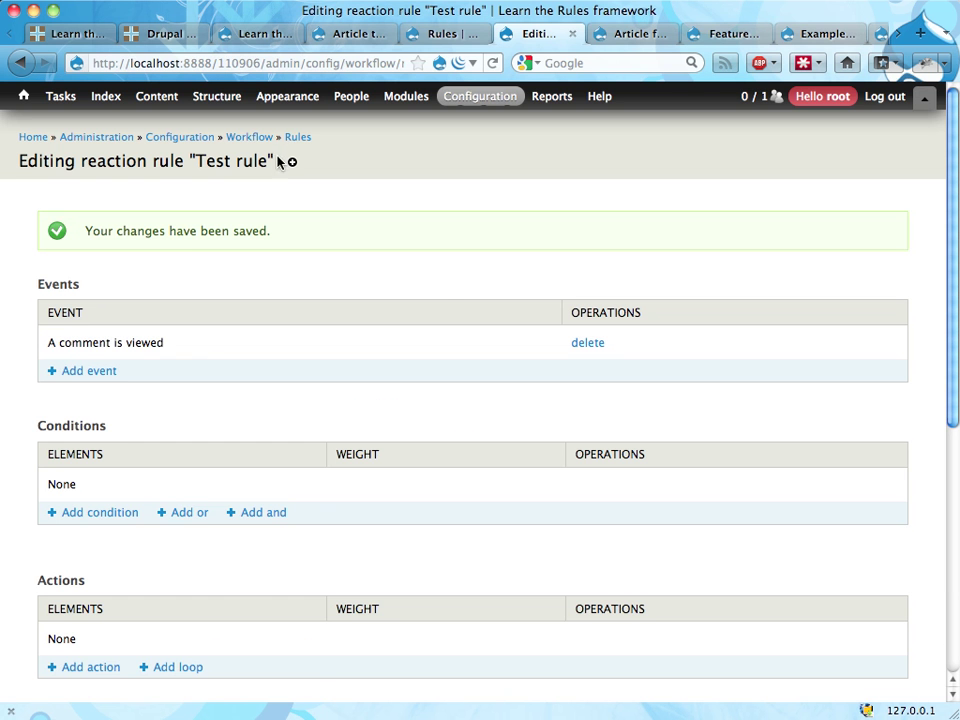
click(298, 137)
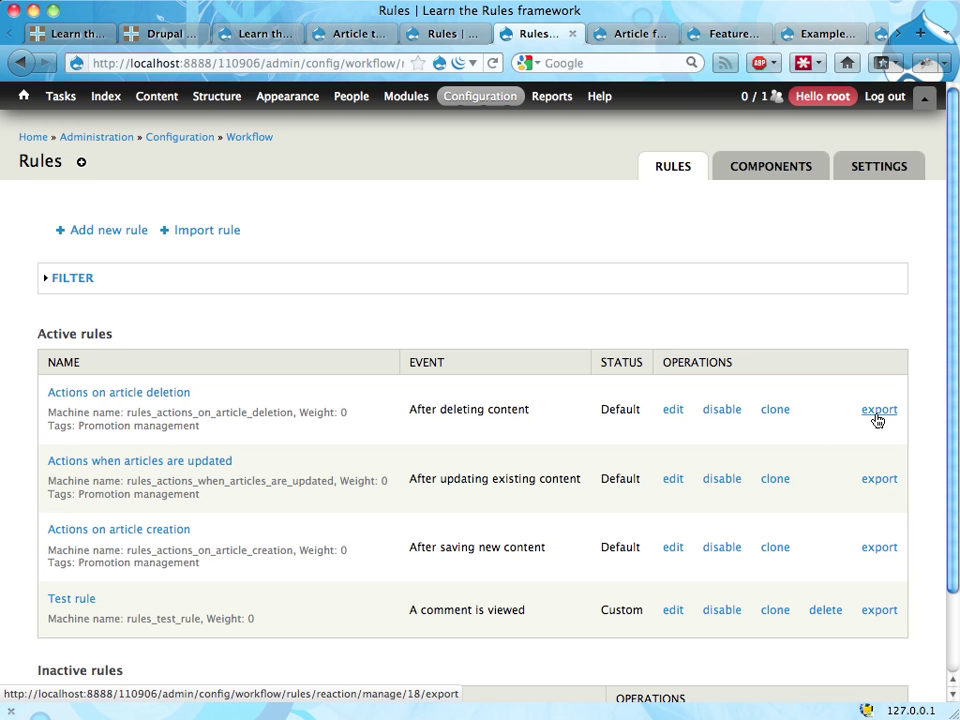
Open the export of the reaction rule "Actions on article creation" and examine its machine name, label and required modules.
click(878, 548)
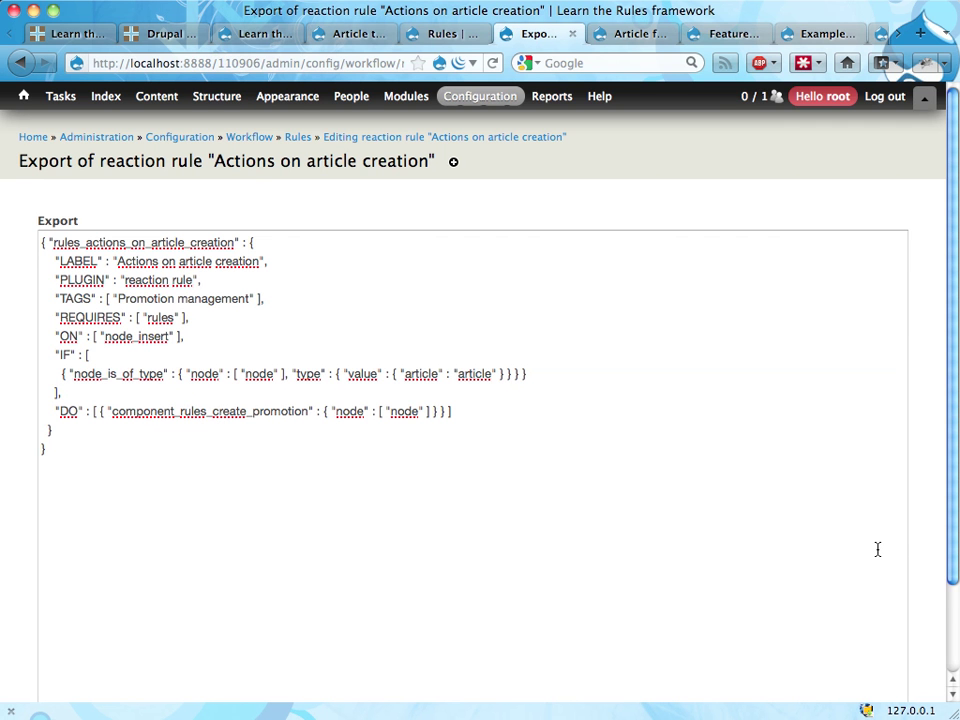
click(436, 523)
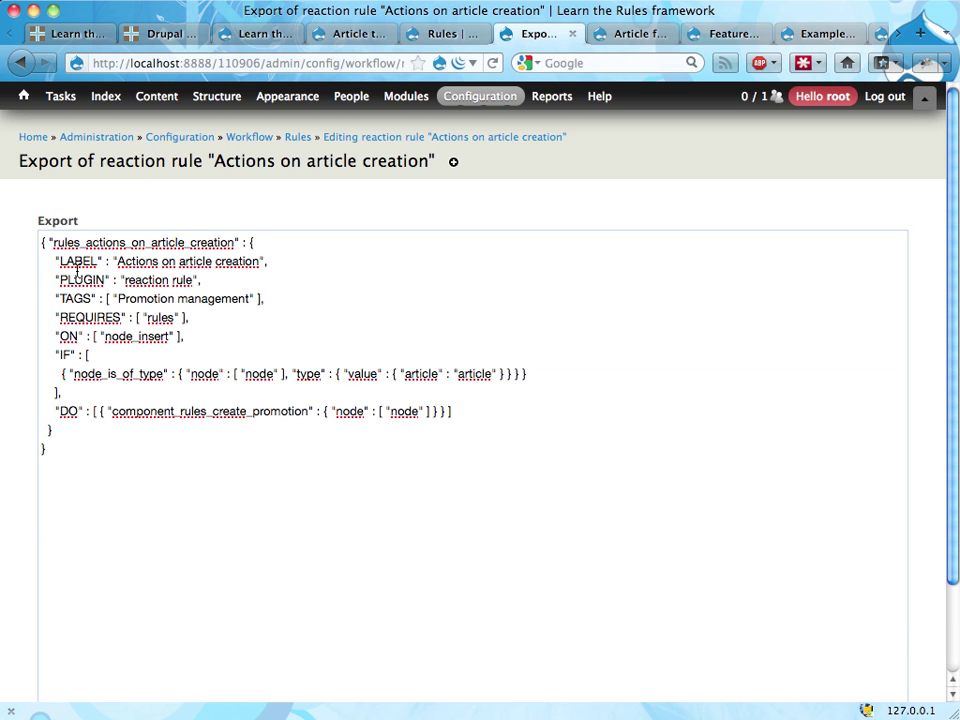
drag(52, 243, 234, 243)
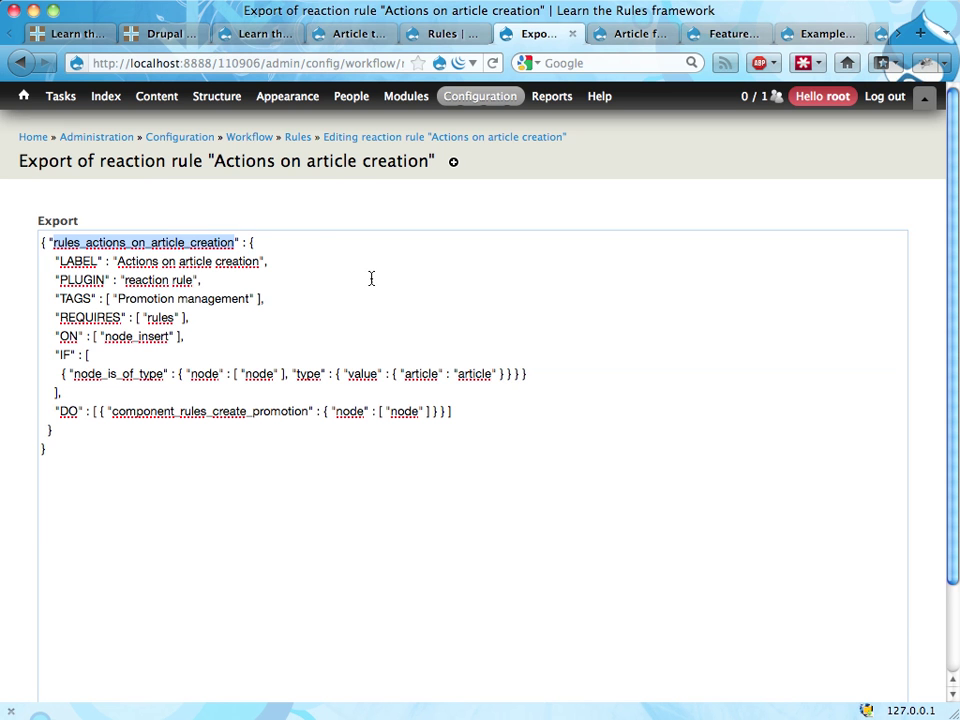
click(87, 263)
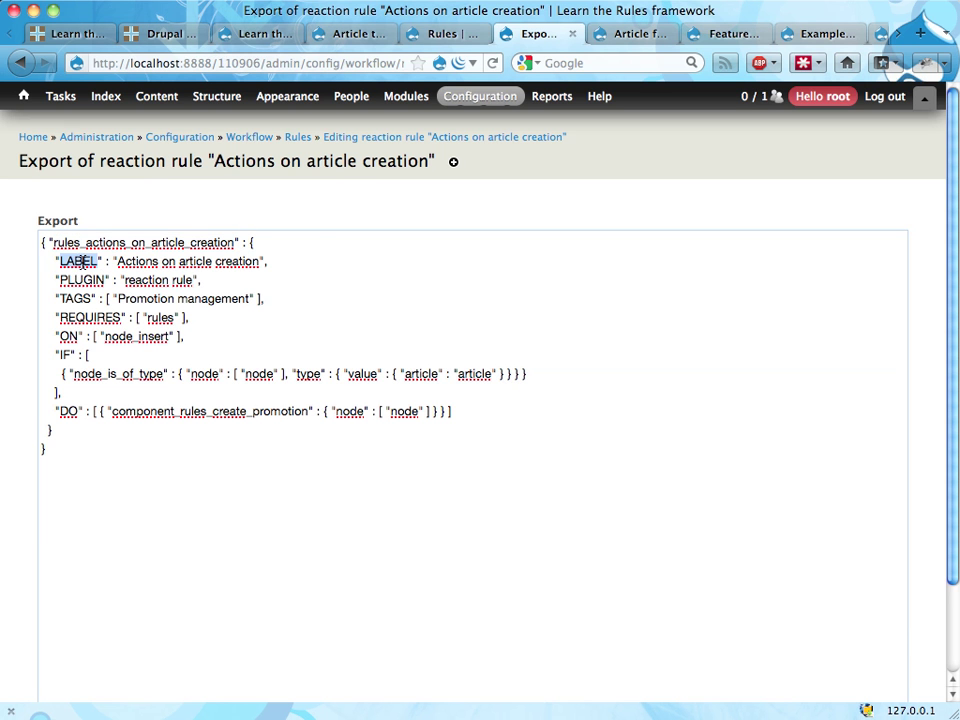
double_click(70, 317)
double_click(158, 317)
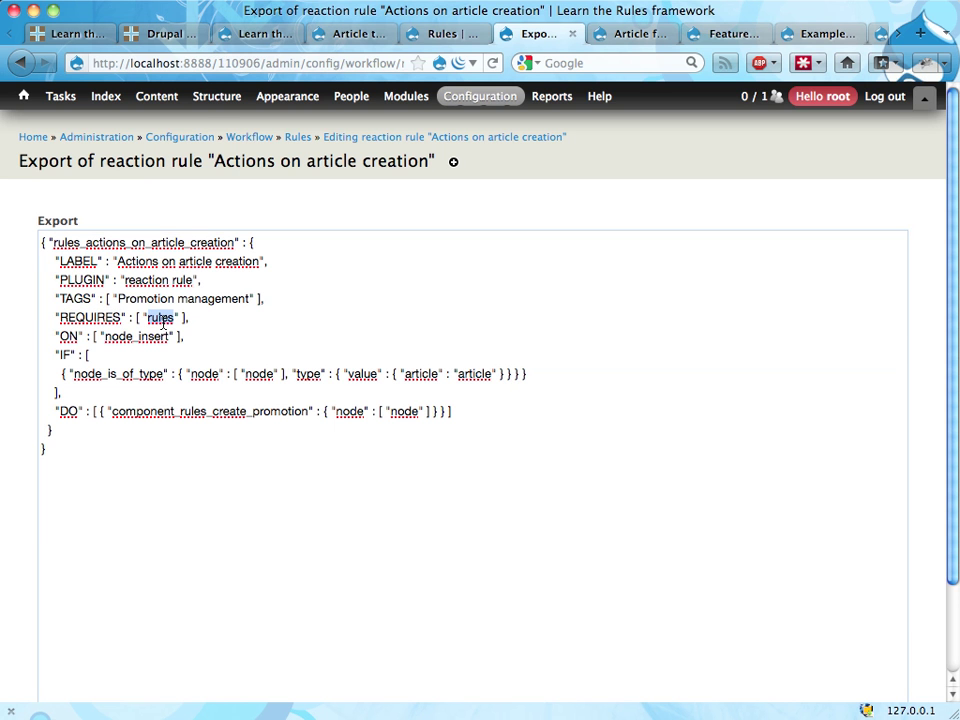
Examine the triggering event and the content type condition in the exported rule code.
double_click(67, 336)
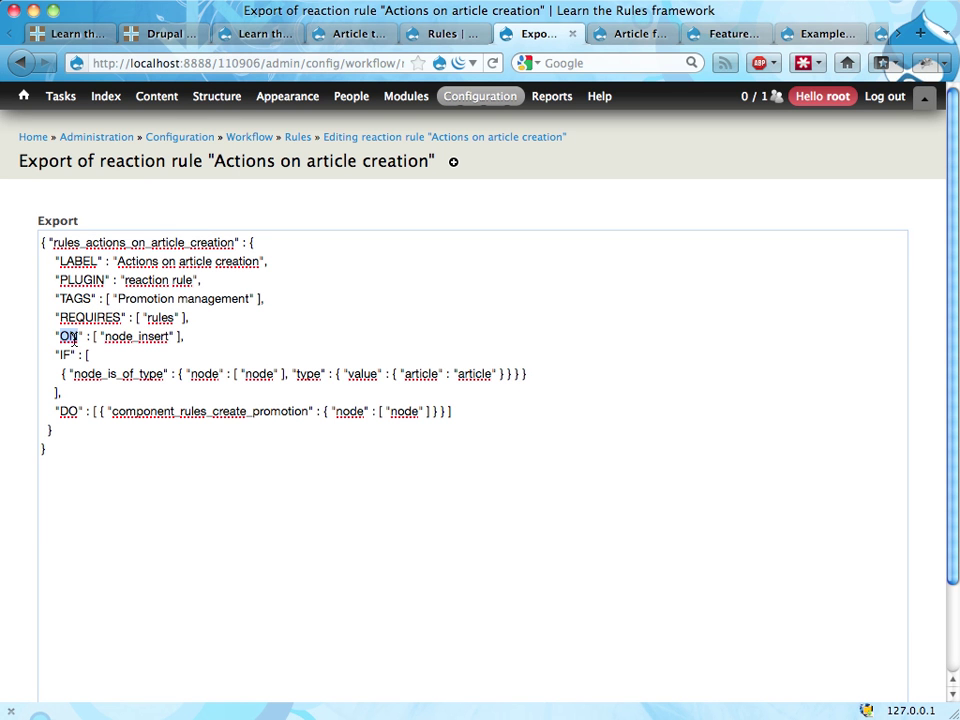
double_click(138, 337)
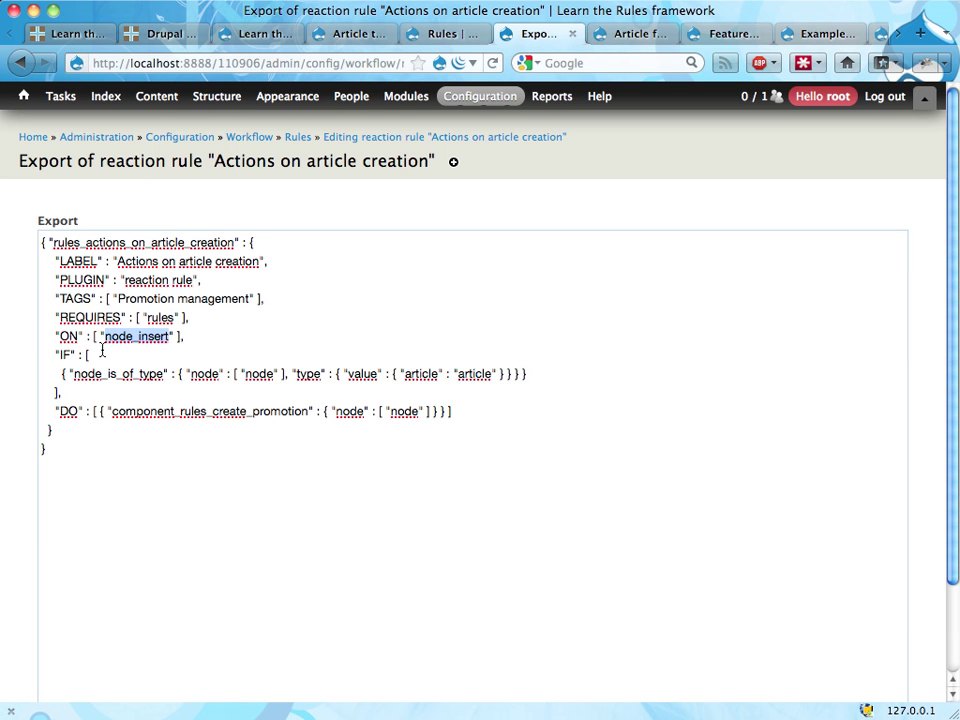
double_click(64, 355)
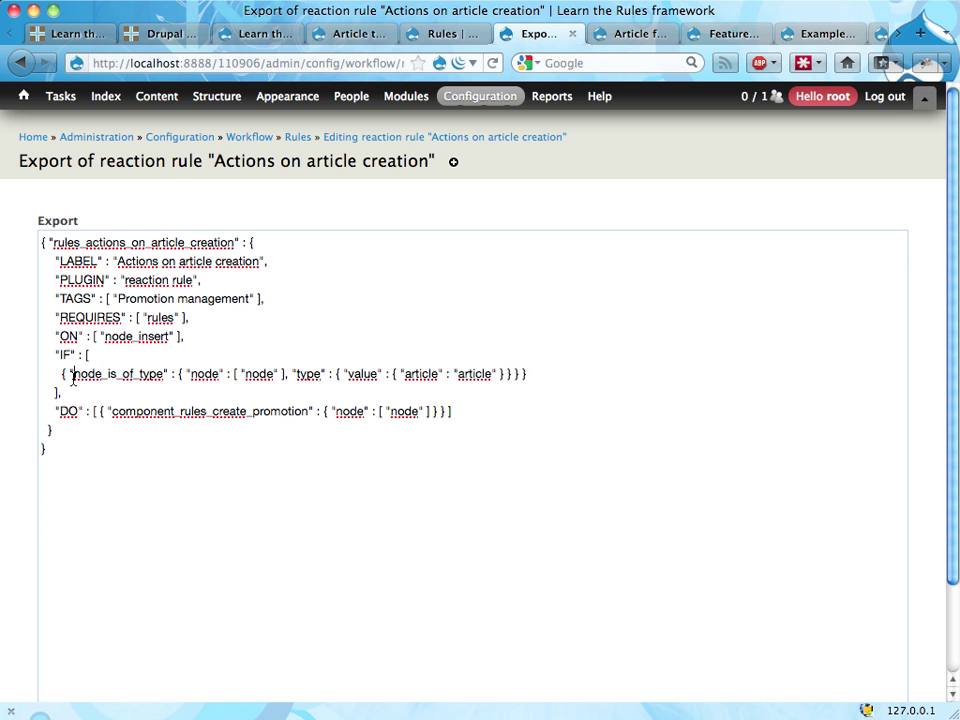
drag(68, 379, 521, 377)
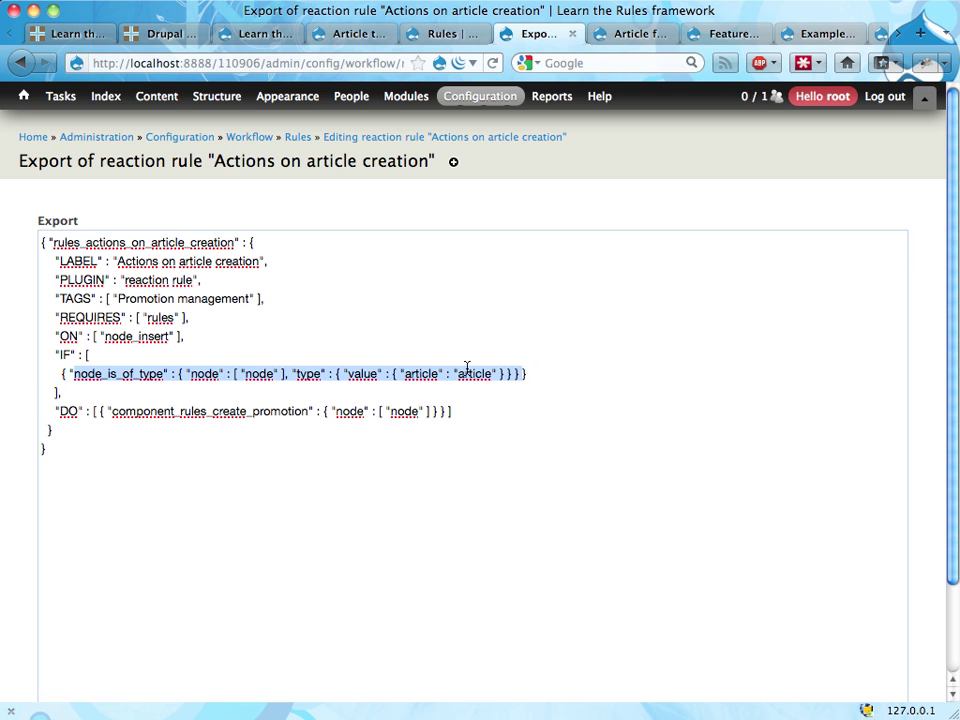
Copy the full export code of "Actions on article creation" and paste it into the Rules import form.
click(402, 499)
key(super+a)
key(super+c)
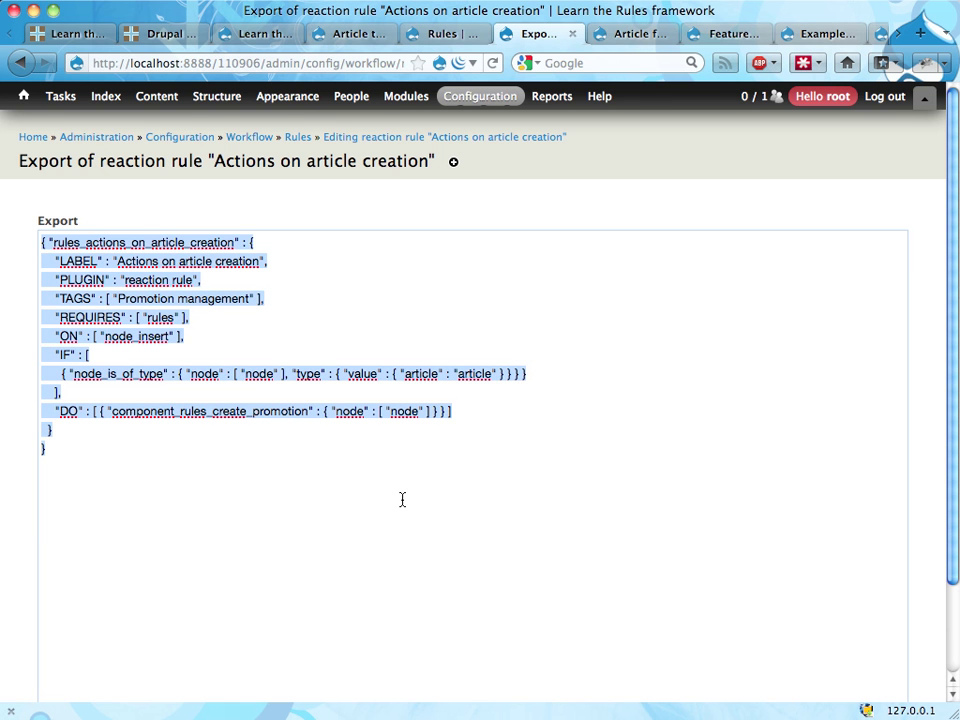
key(ctrl+Tab)
key(ctrl+Tab)
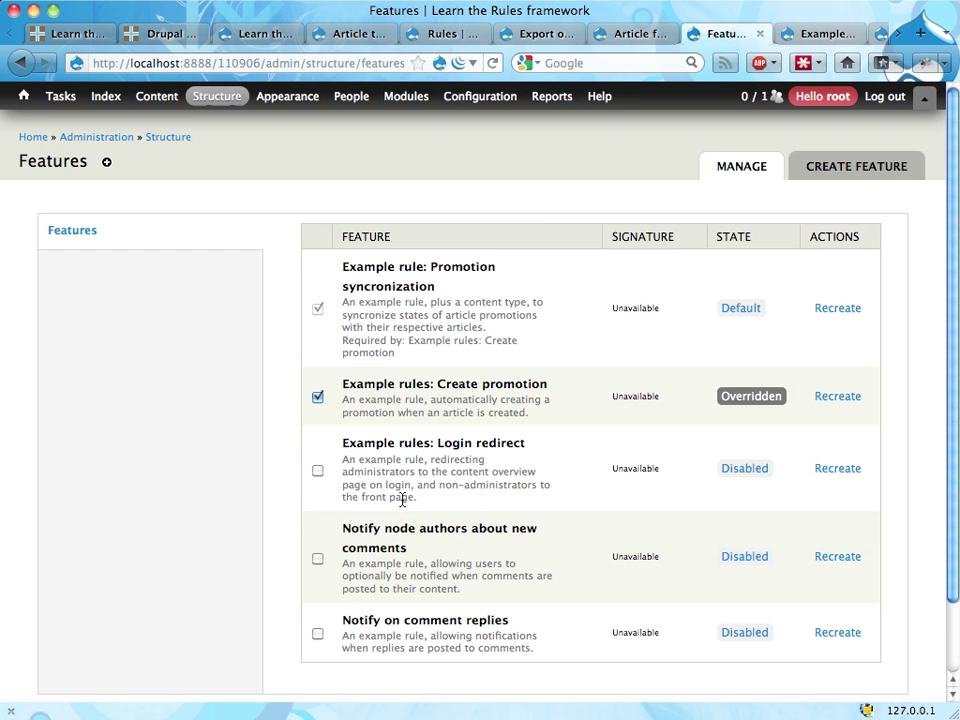
key(ctrl+shift+Tab)
key(ctrl+shift+Tab)
key(ctrl+shift+Tab)
click(402, 499)
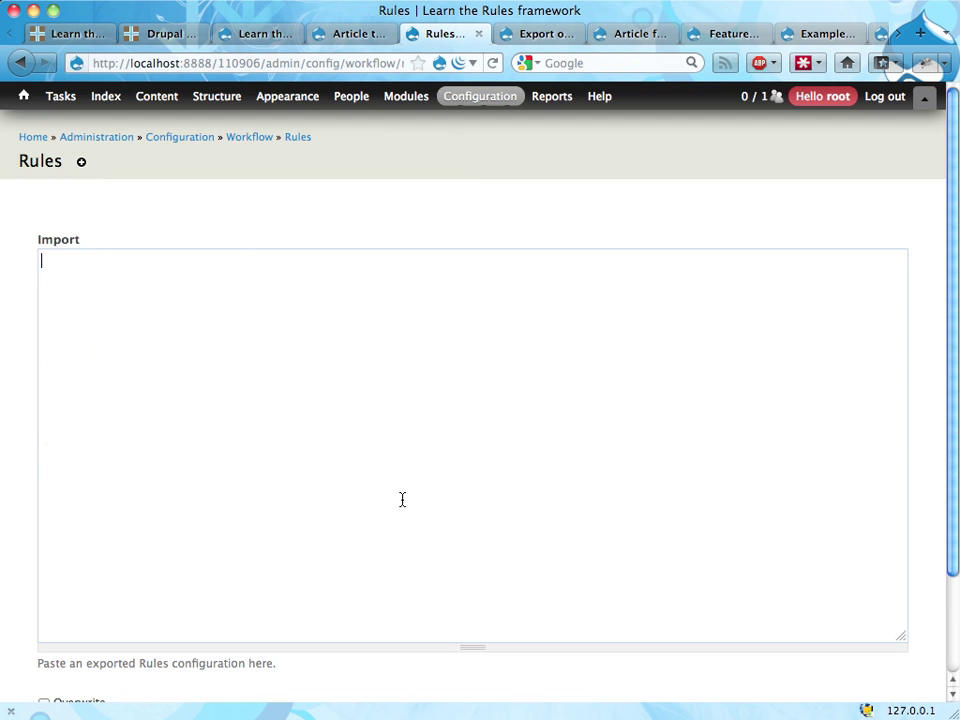
key(super+v)
scroll(369, 347, down, 2)
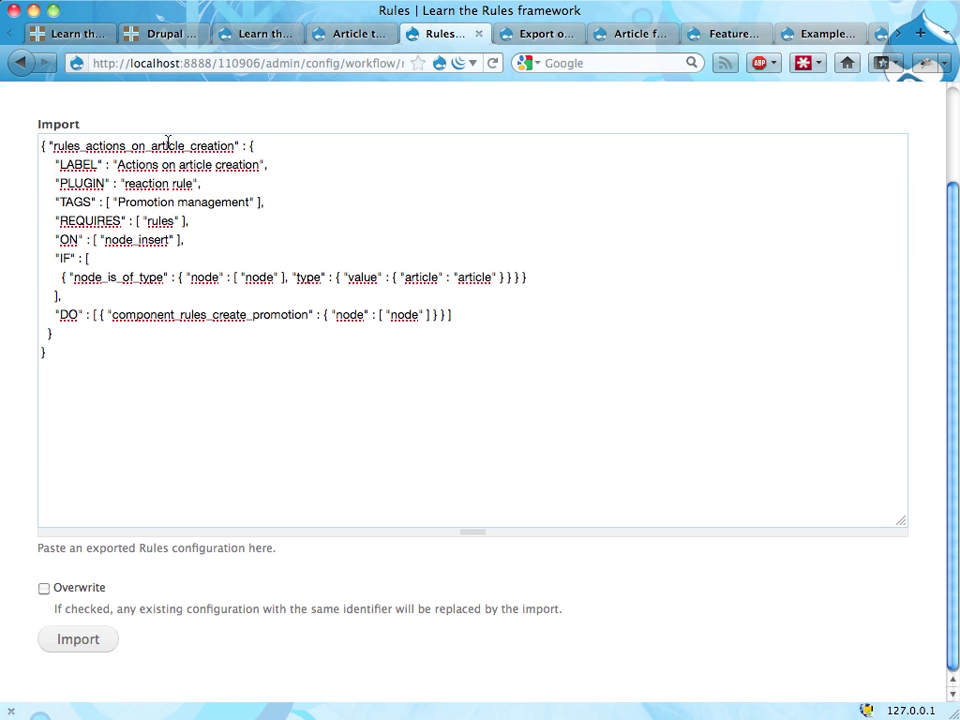
Change the machine name in the pasted import code to "rules_actions_on_article_deletion" and highlight the whole name.
drag(190, 146, 236, 146)
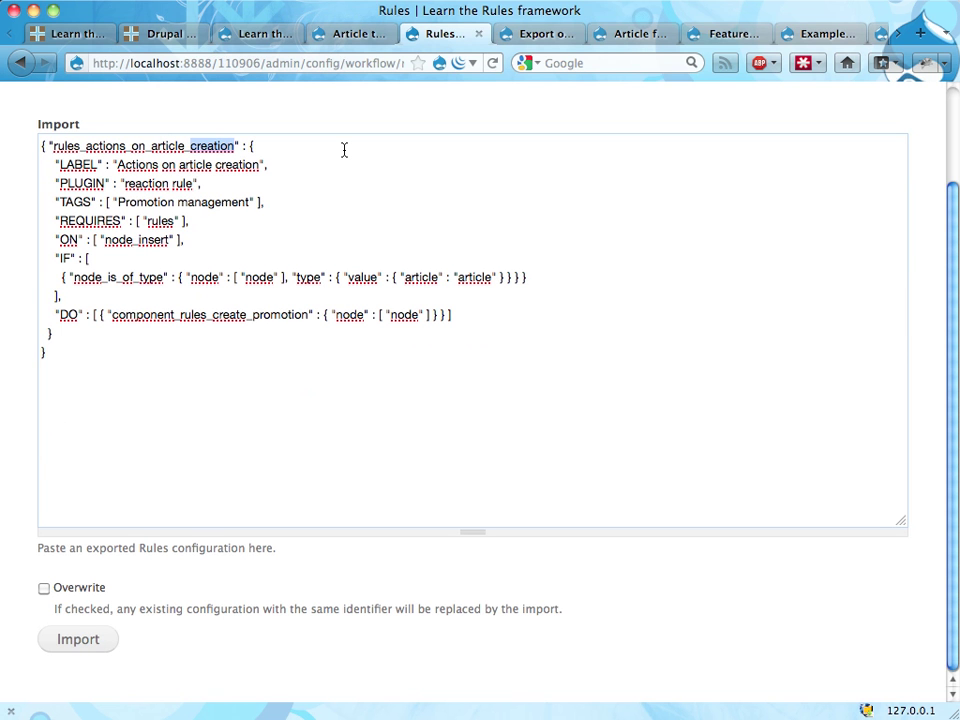
text(deletion)
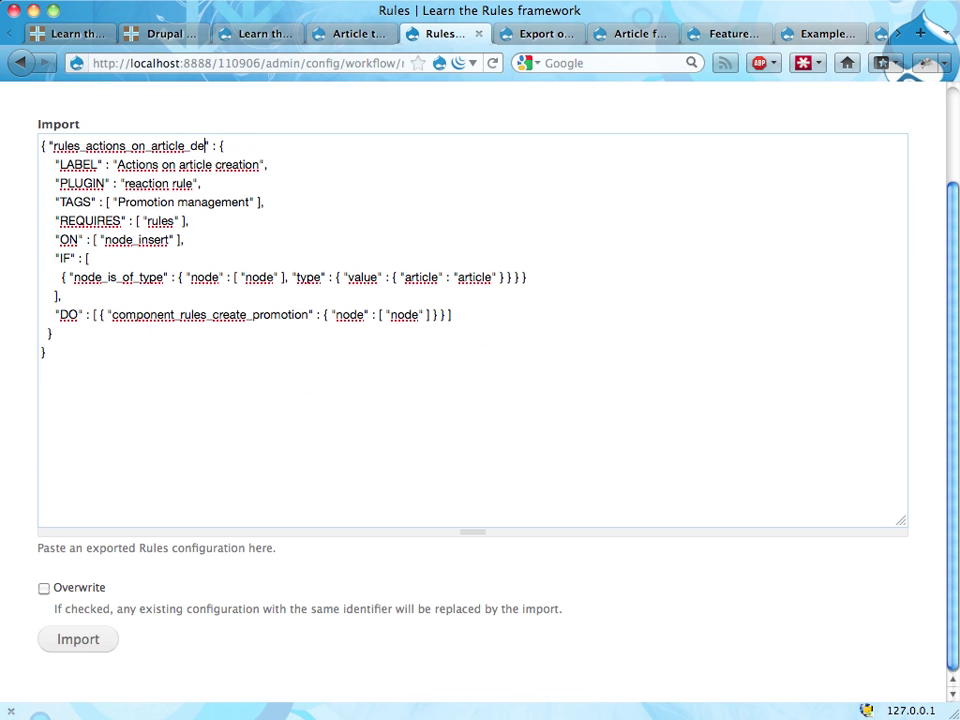
drag(235, 146, 53, 146)
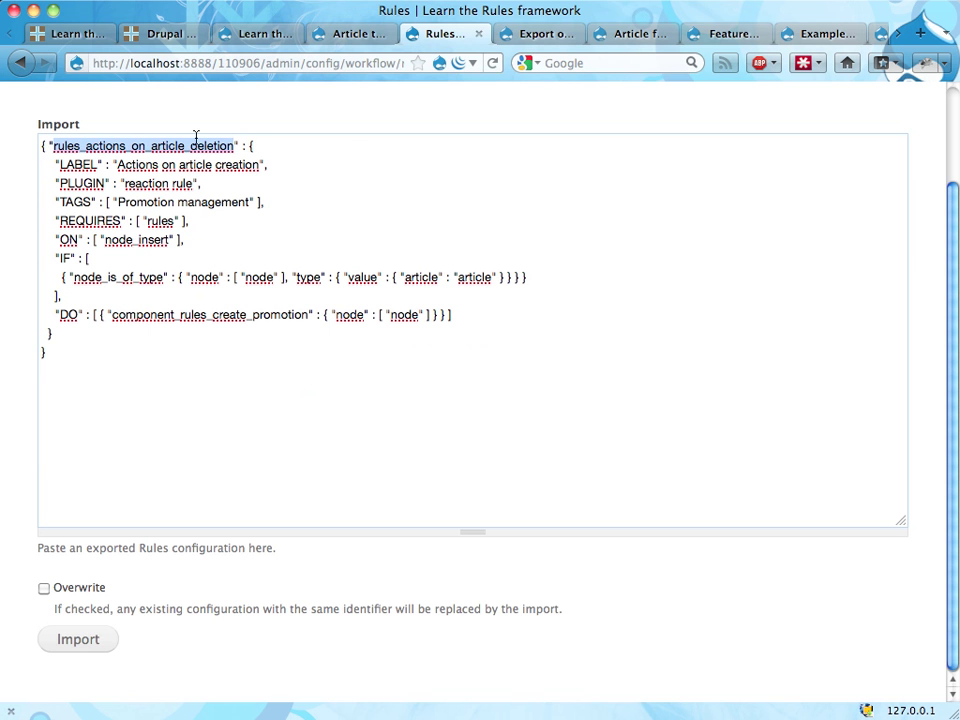
Turn the import's Overwrite option on and off again, and return to the Rules list without importing.
click(45, 589)
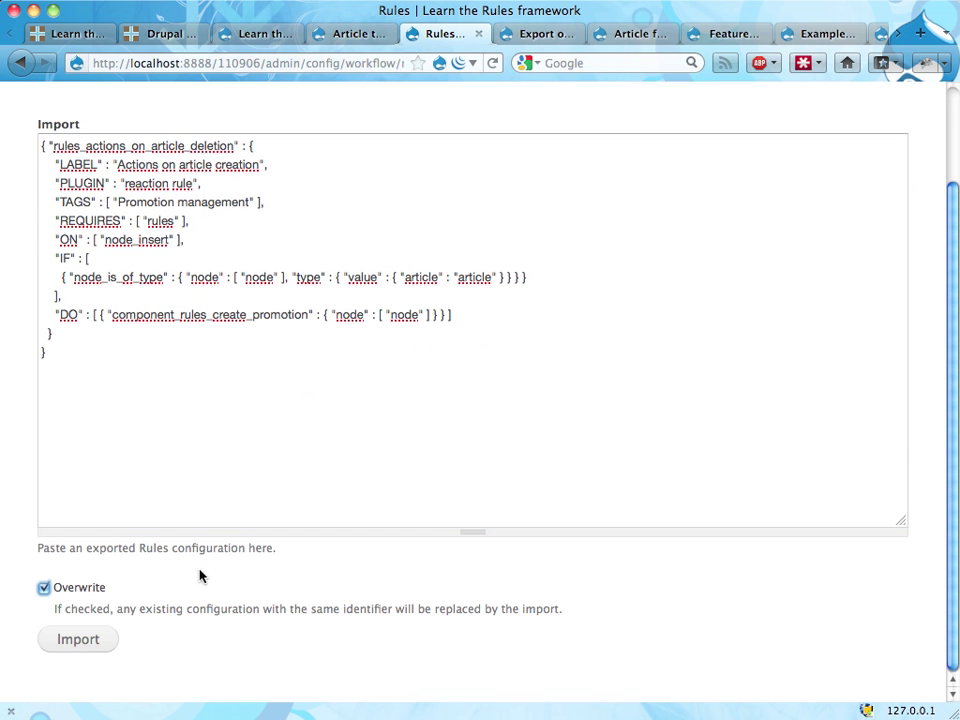
click(92, 590)
scroll(336, 503, up, 2)
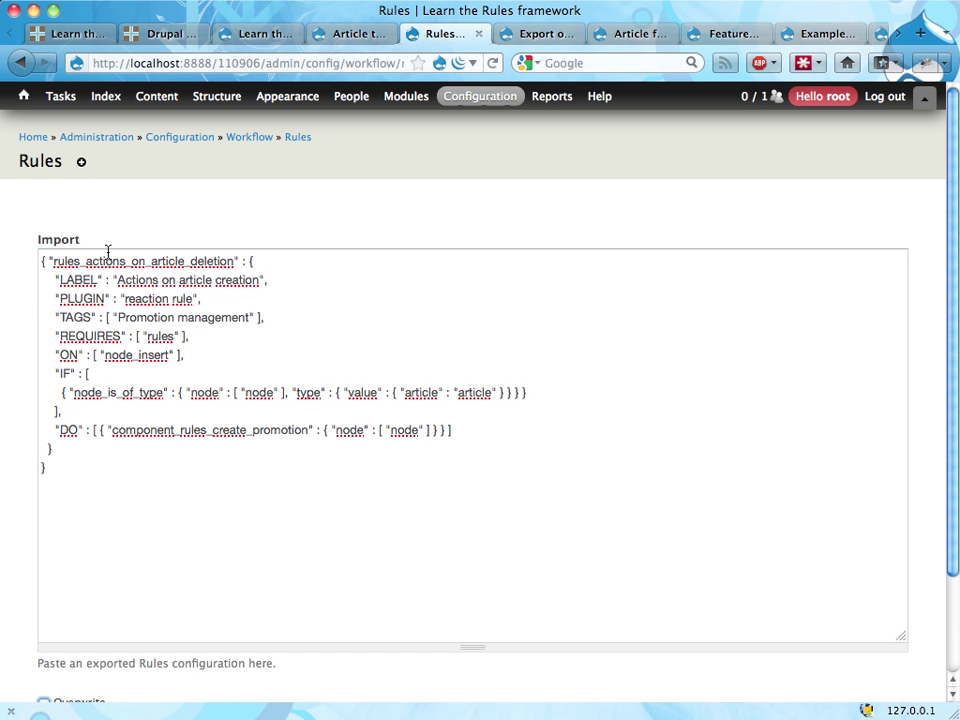
click(302, 142)
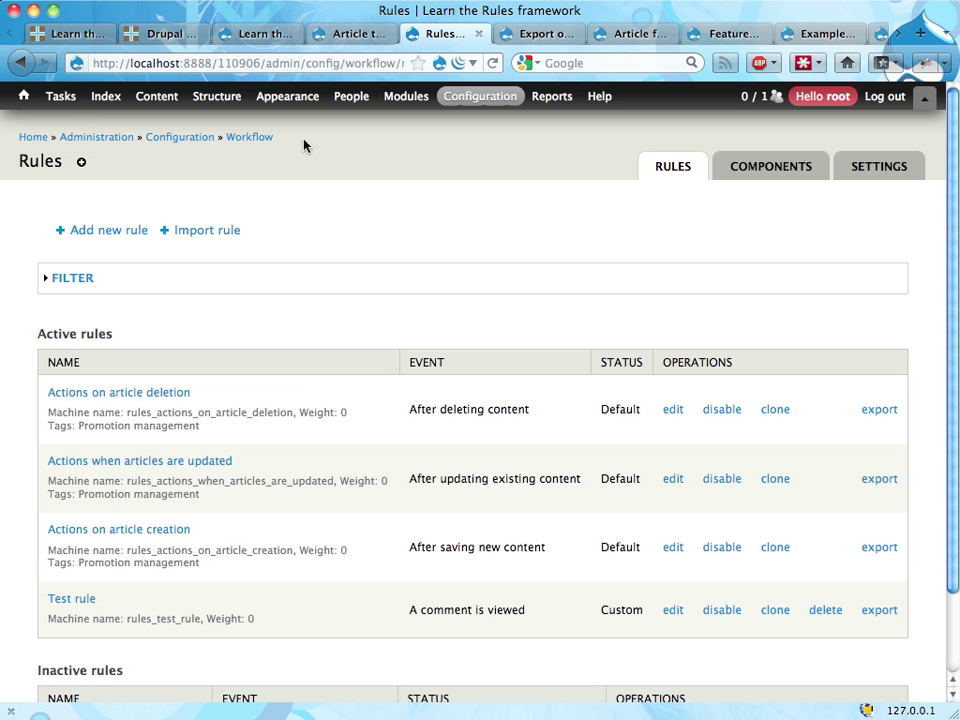